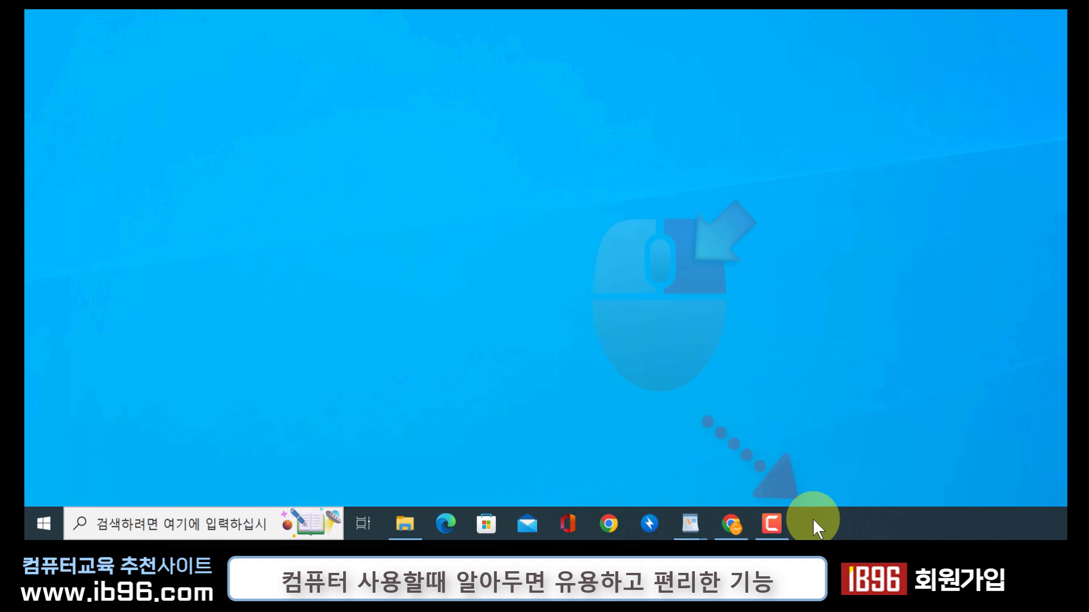
- Enable the touch keyboard button on the taskbar and open the touch keyboard
right_click(812, 518)
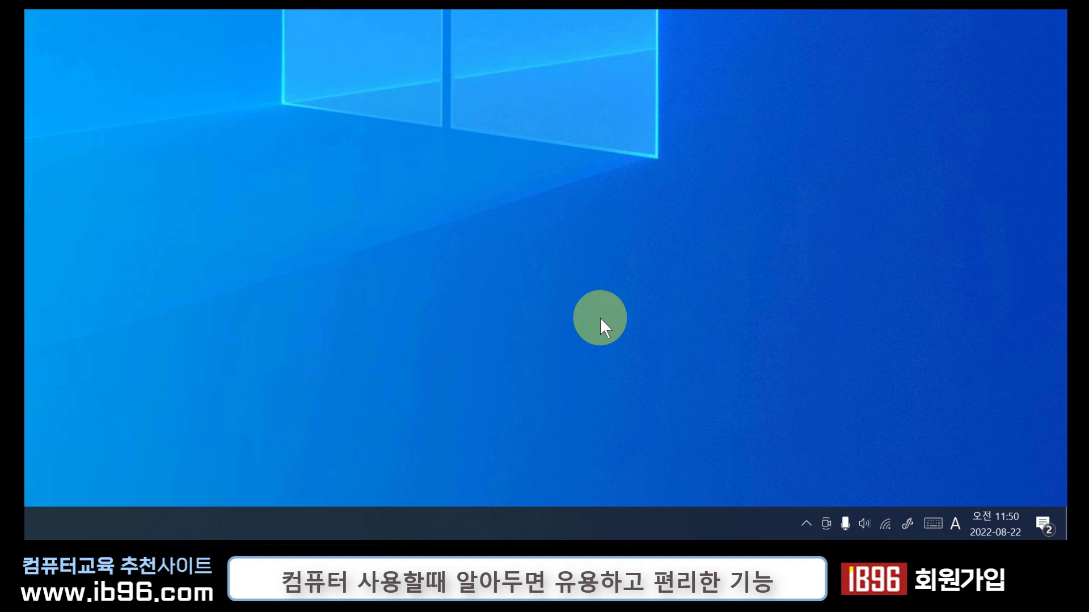
left_click(932, 520)
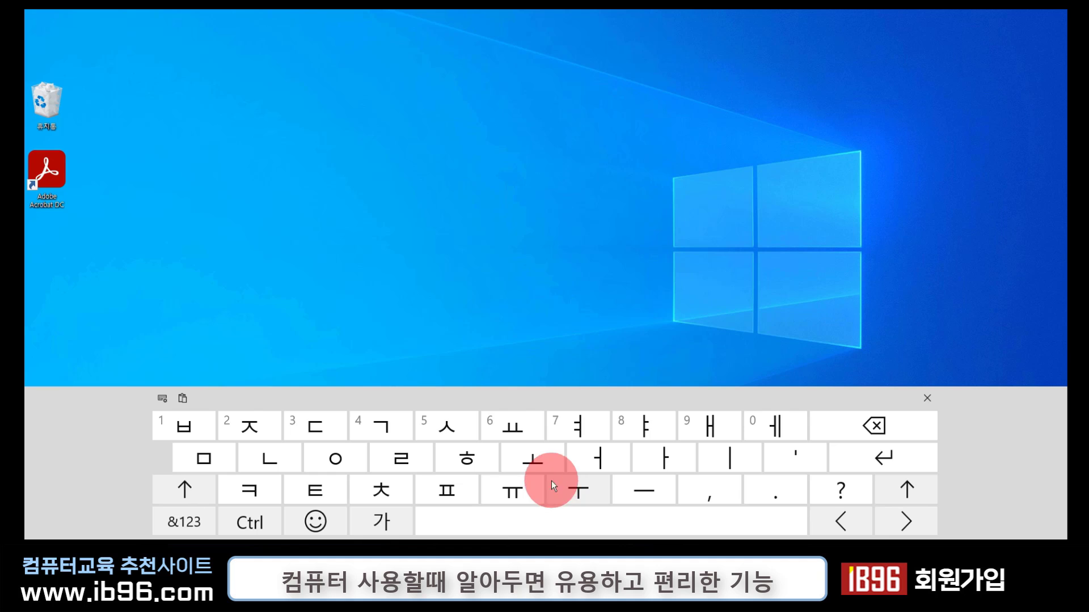
- Switch the touch keyboard to English and back to Korean, and show its numbers and symbols before returning to the letters
left_click(380, 521)
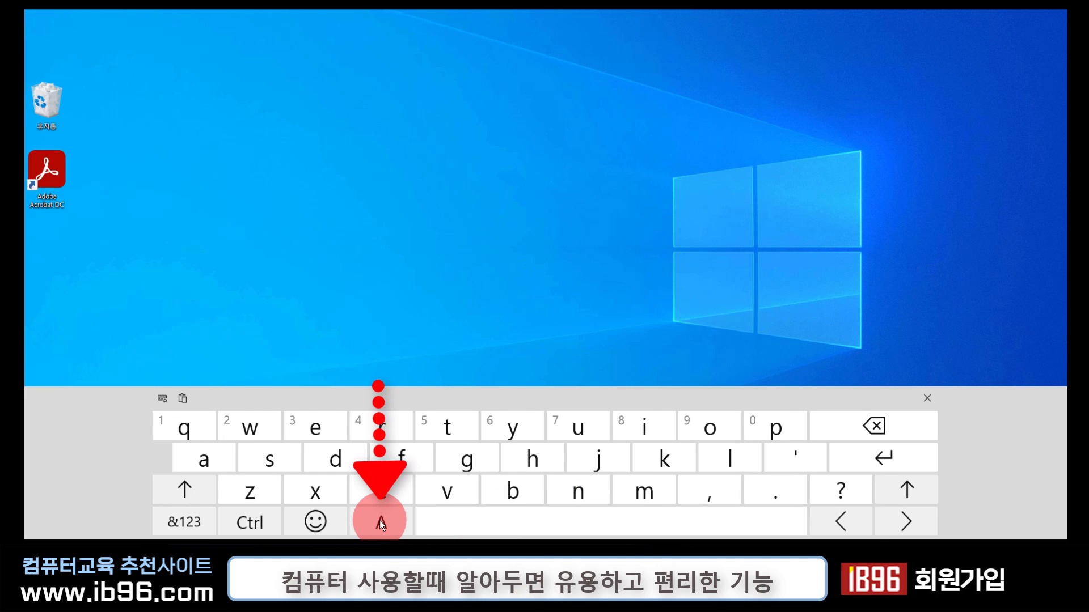
left_click(379, 519)
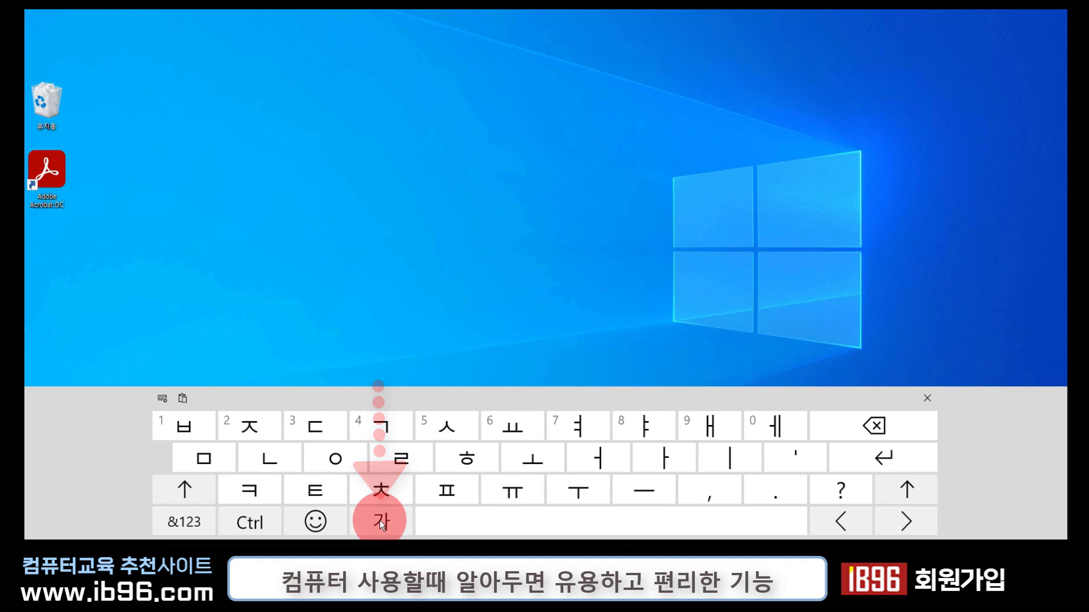
left_click(188, 522)
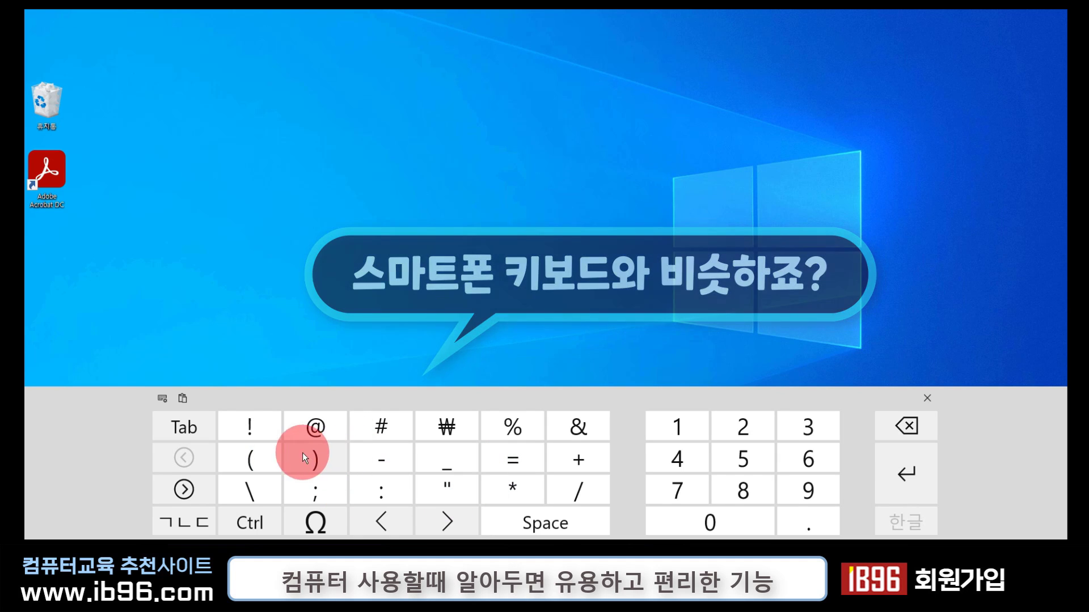
left_click(184, 522)
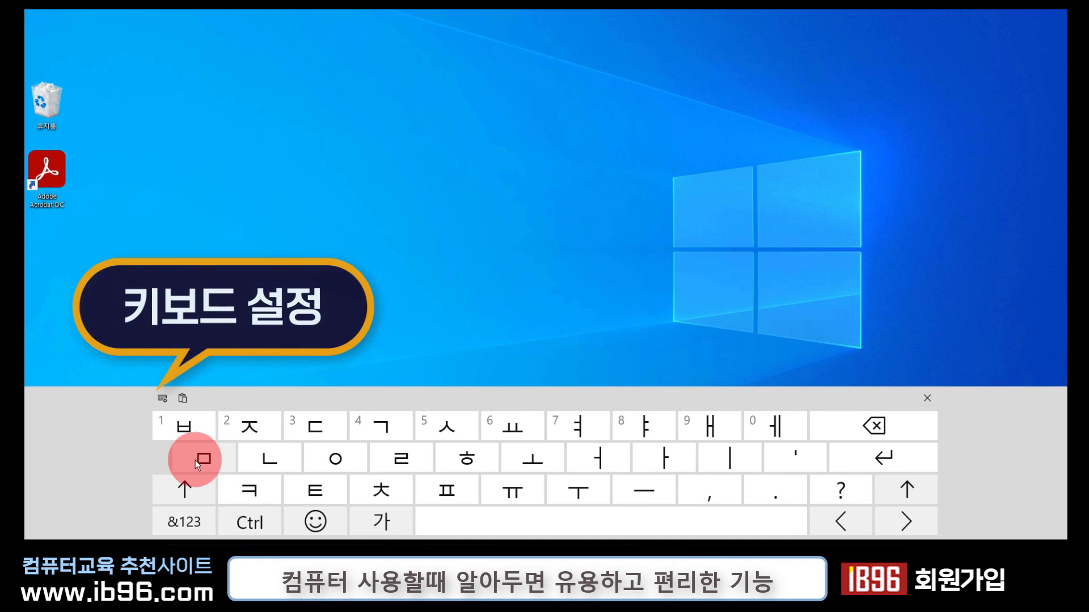
- Change the touch keyboard to the small floating layout and move it slightly up and left on the desktop
left_click(162, 398)
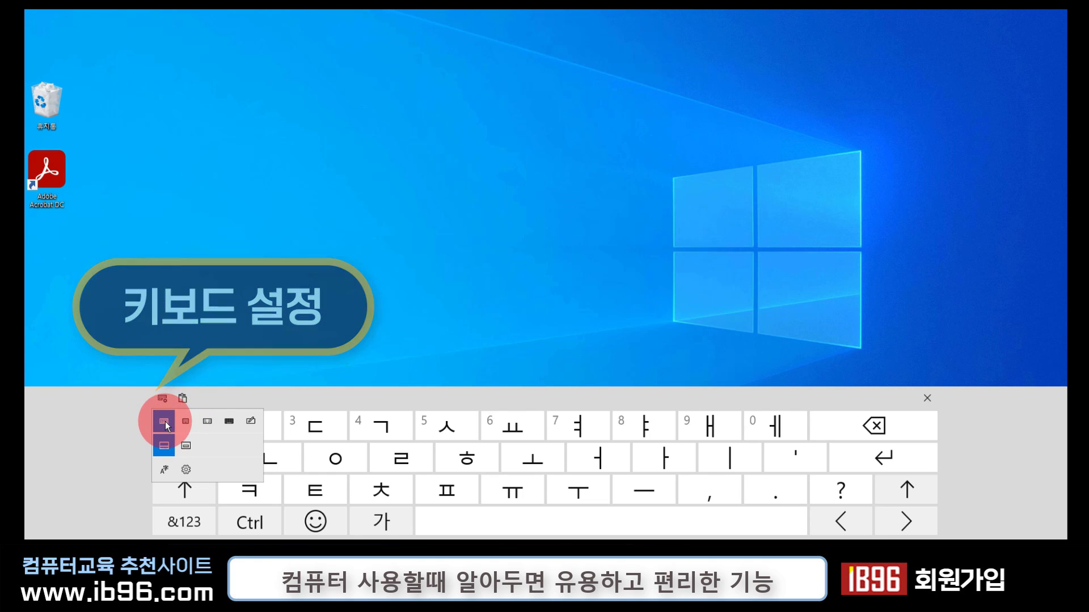
left_click(190, 421)
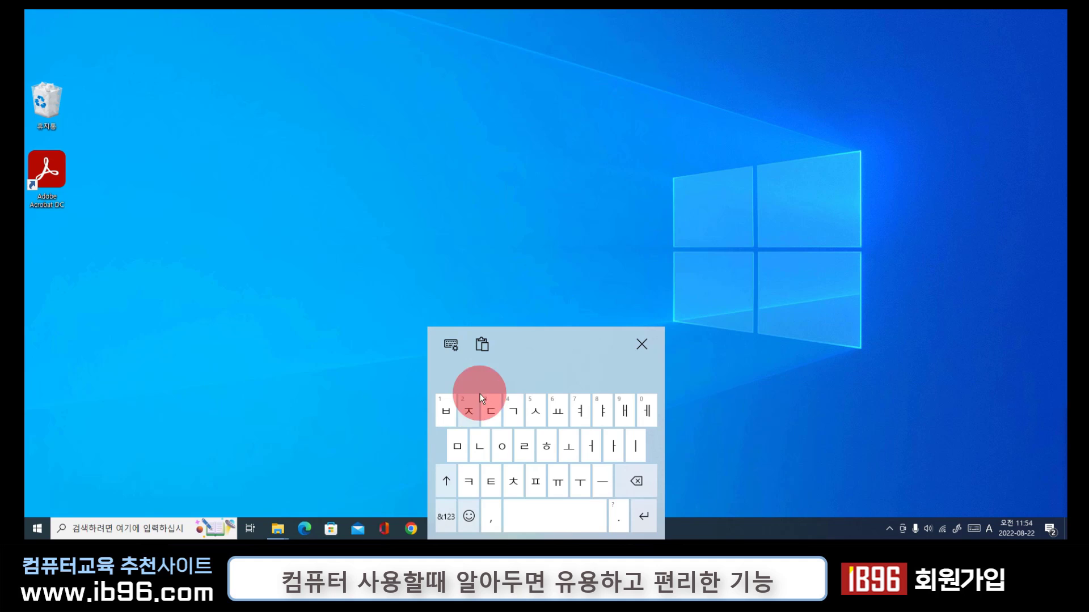
left_click_drag(537, 344, 506, 320)
- Try the split layout of the touch keyboard and replace it with the full standard layout
left_click(419, 321)
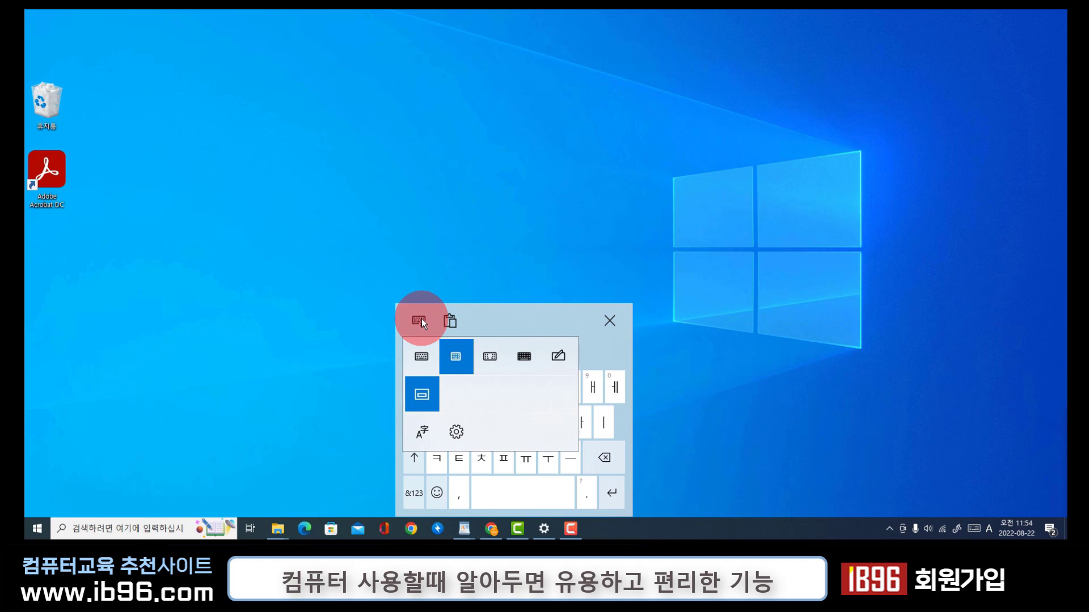
left_click(491, 357)
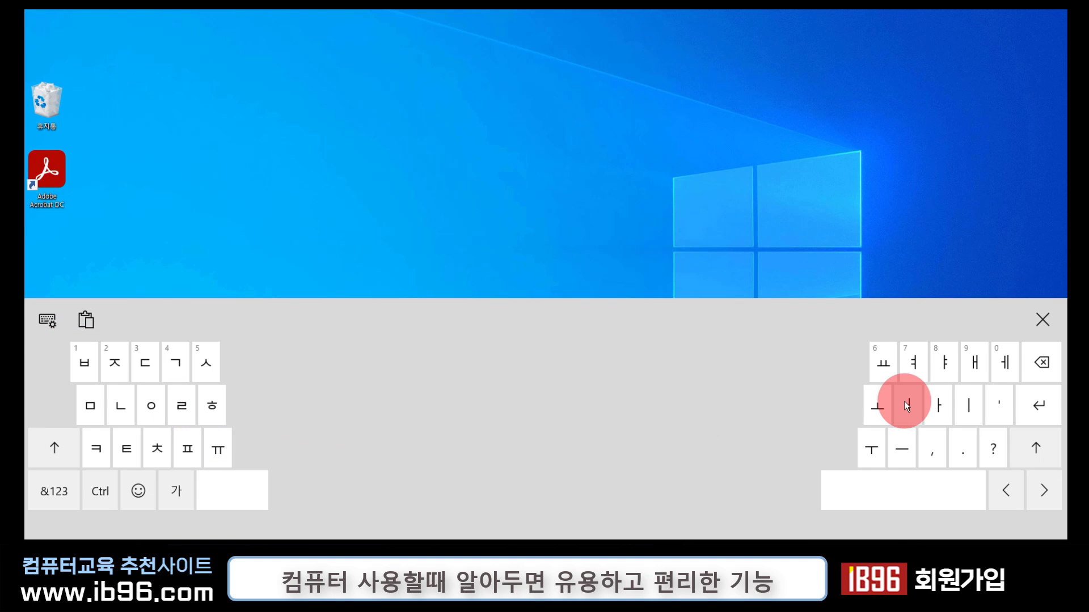
left_click(59, 324)
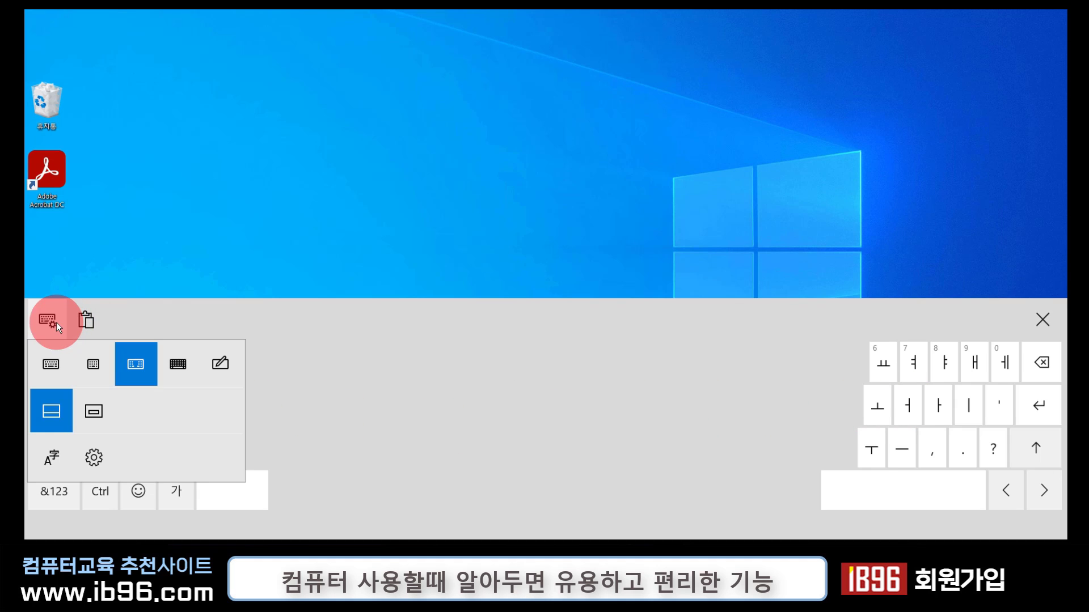
left_click(182, 363)
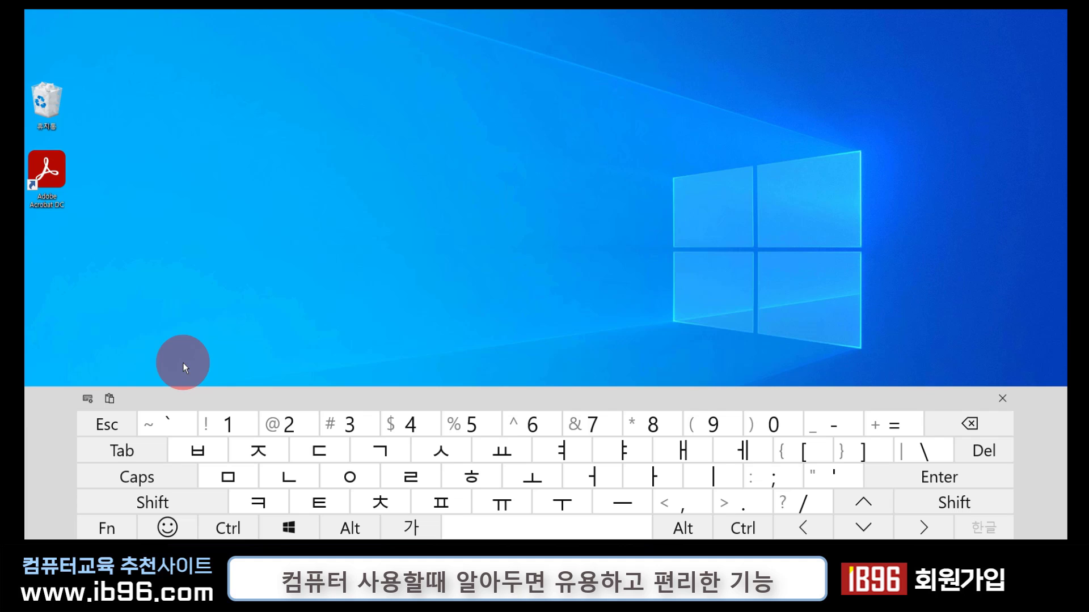
- Undock the full touch keyboard so that it floats, and move it higher above the taskbar
left_click(85, 399)
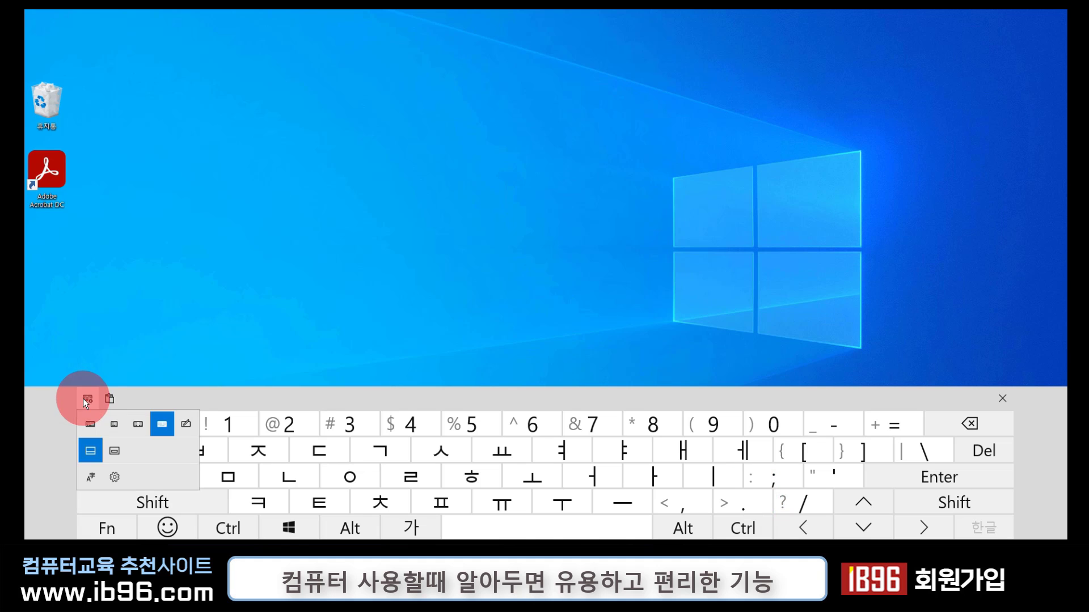
left_click(116, 450)
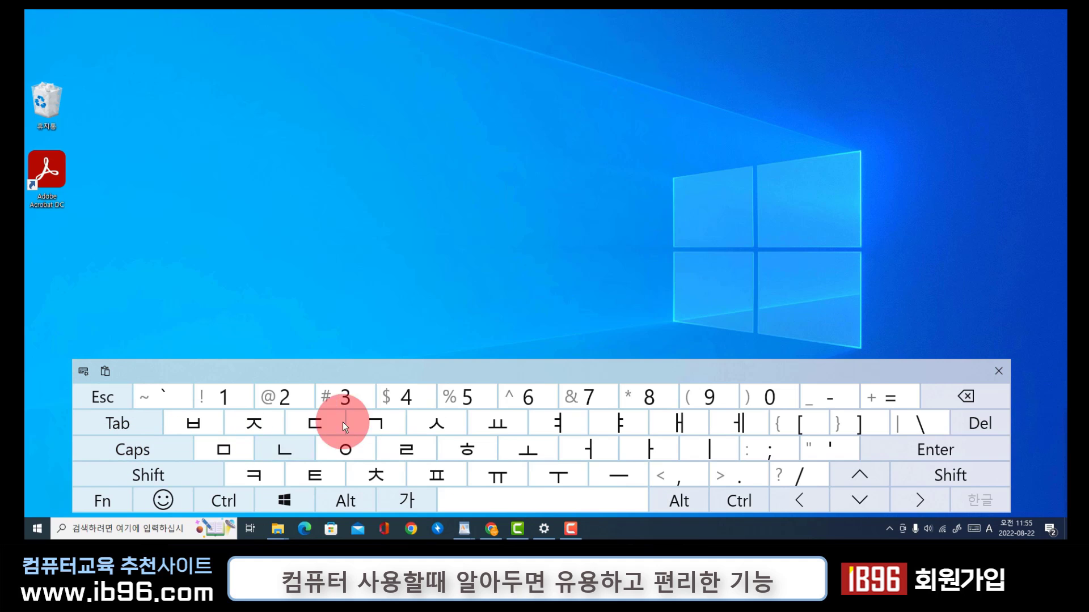
left_click_drag(375, 370, 382, 301)
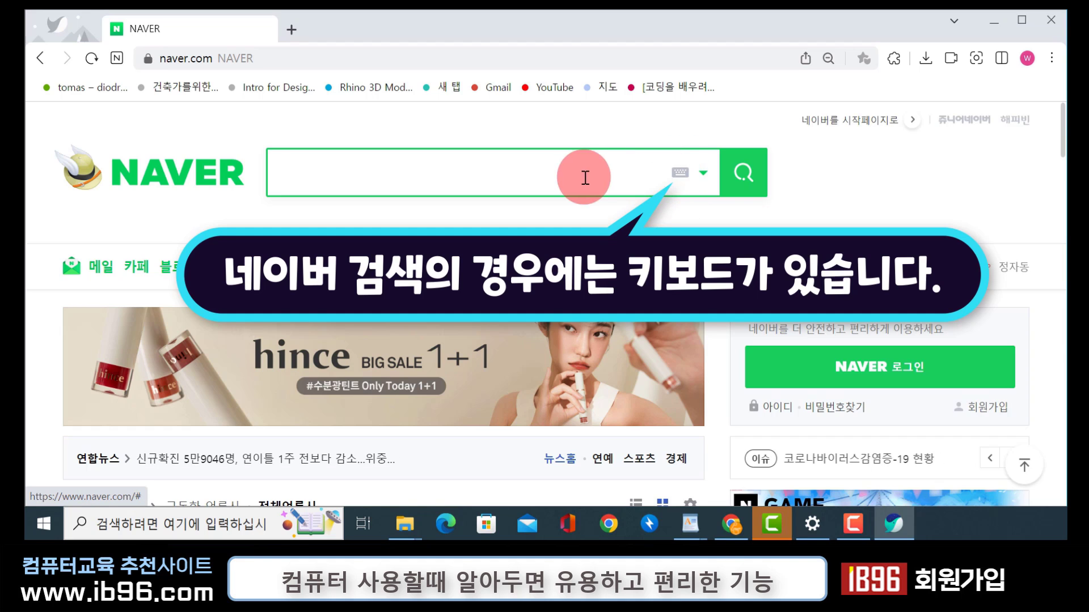
- Bring up the virtual input keyboard of the Naver search box
left_click(684, 177)
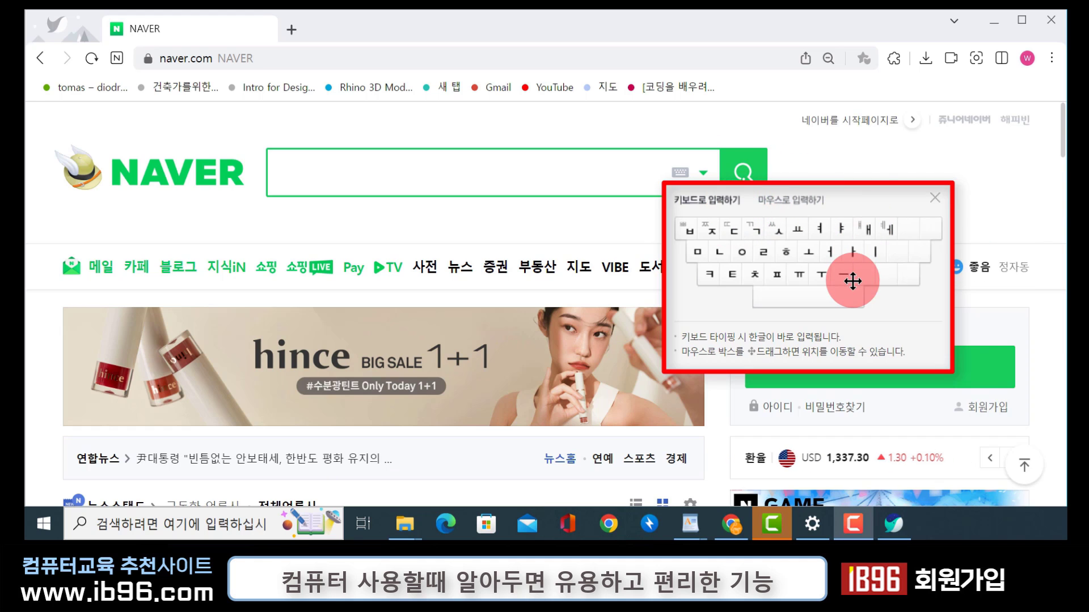
left_click(681, 173)
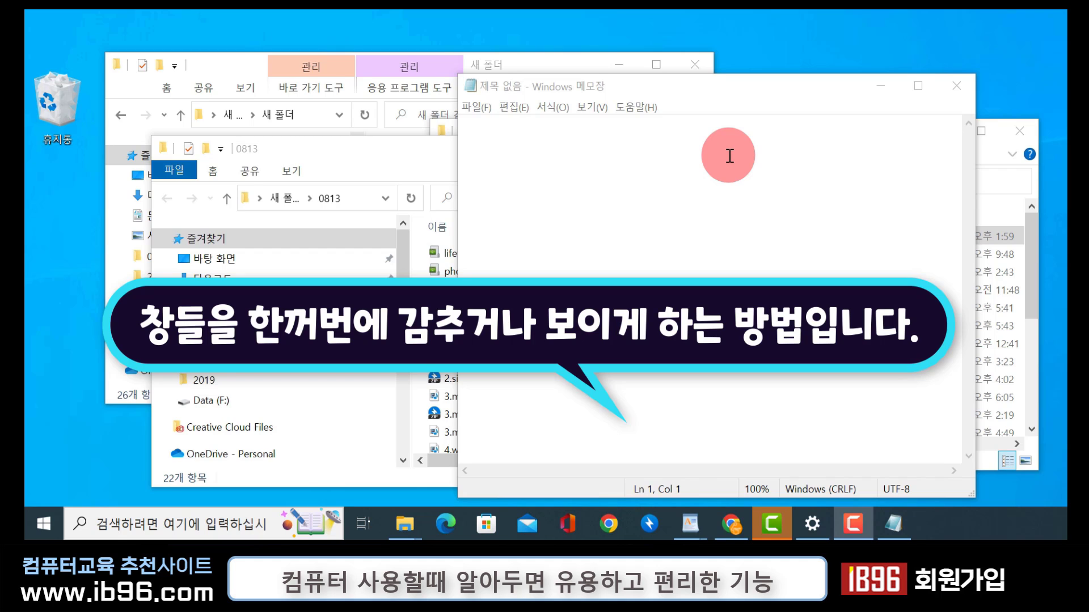
- Hide all open windows to reveal the desktop and restore them, twice, and shift the Notepad window slightly
key("super")
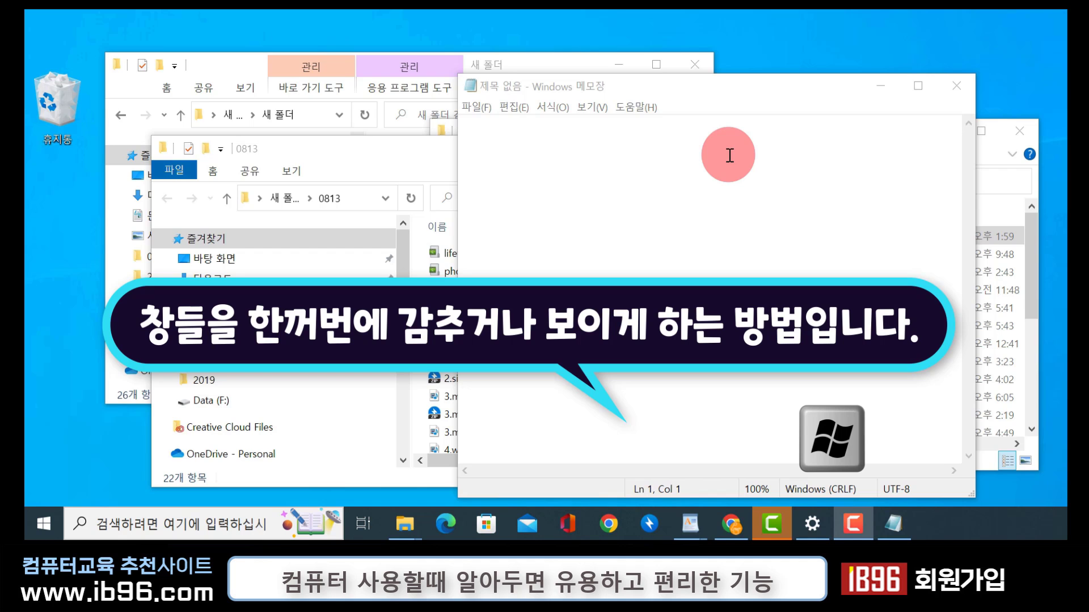
key("super+d")
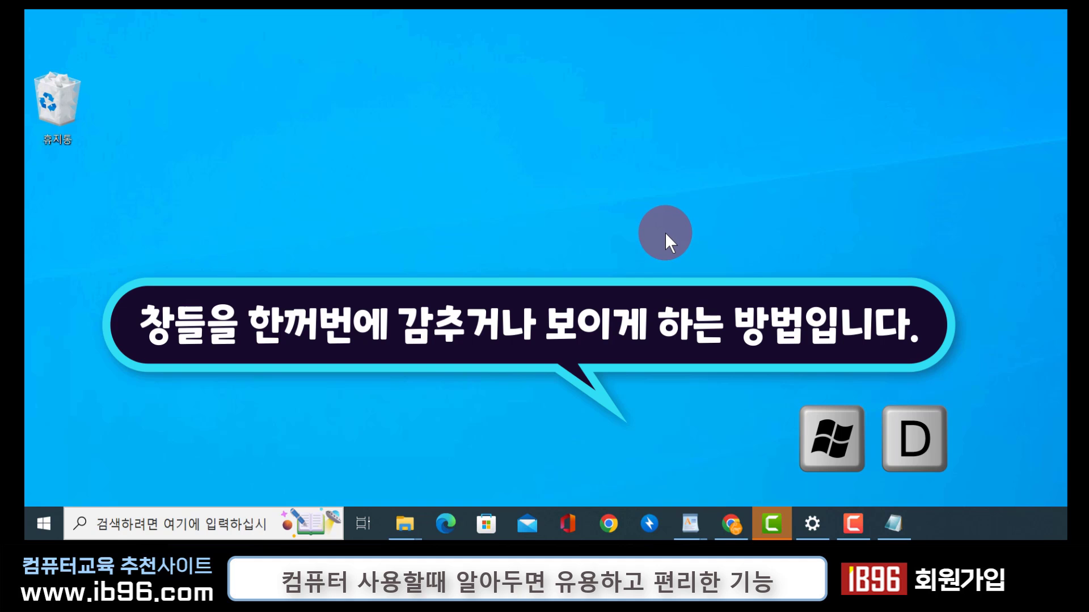
key("super+d")
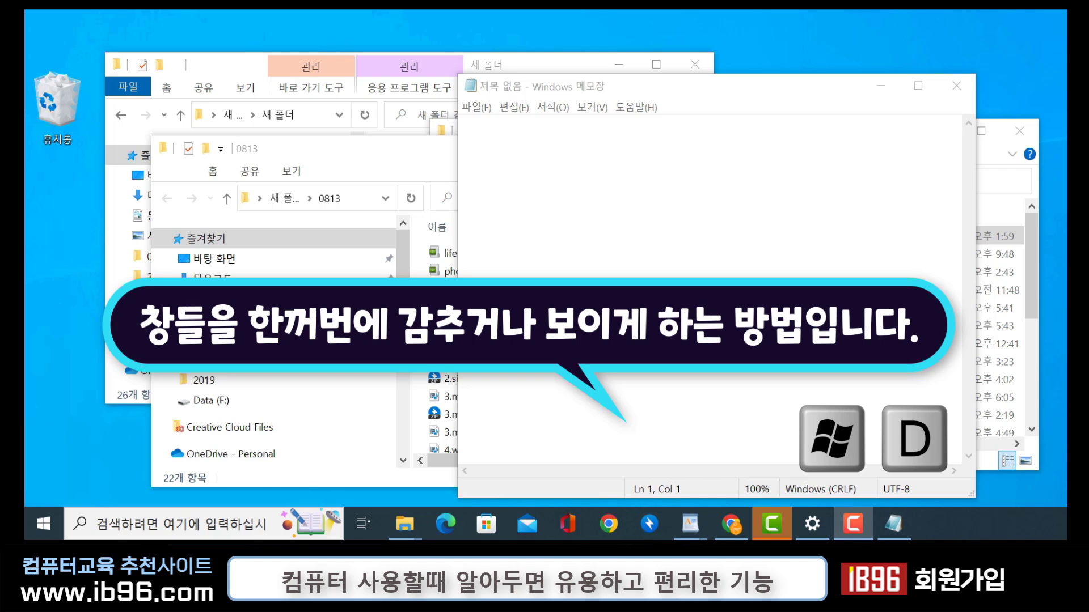
key("super+d")
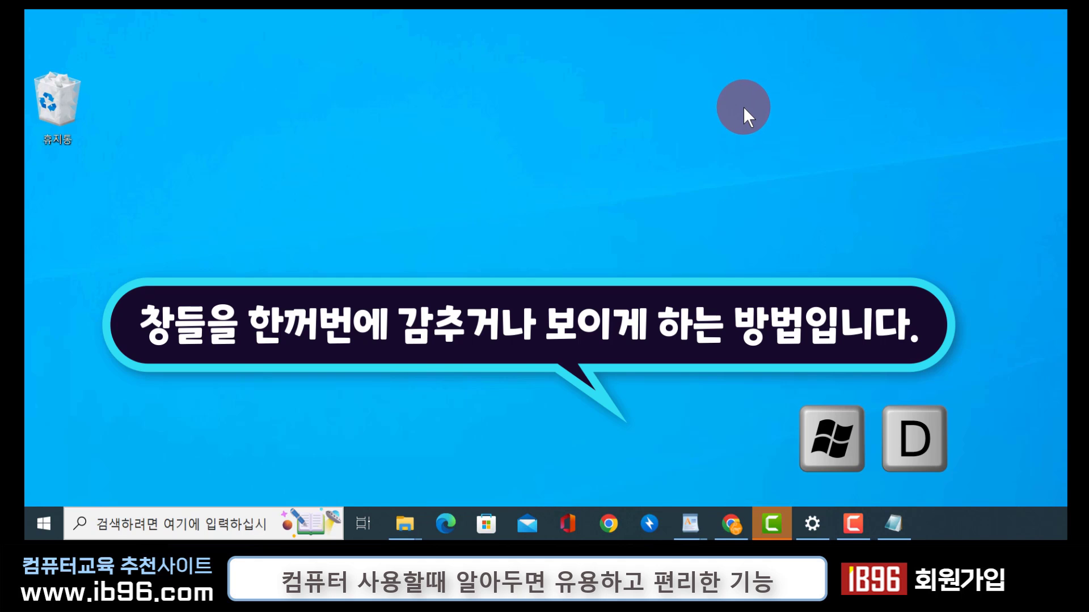
key("super+d")
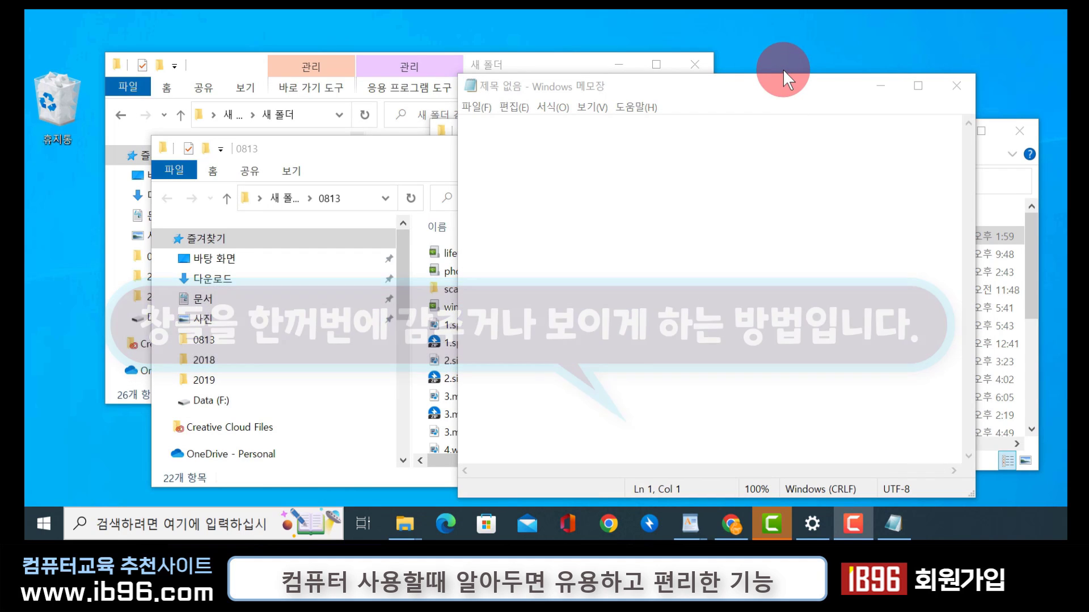
left_click_drag(543, 86, 566, 83)
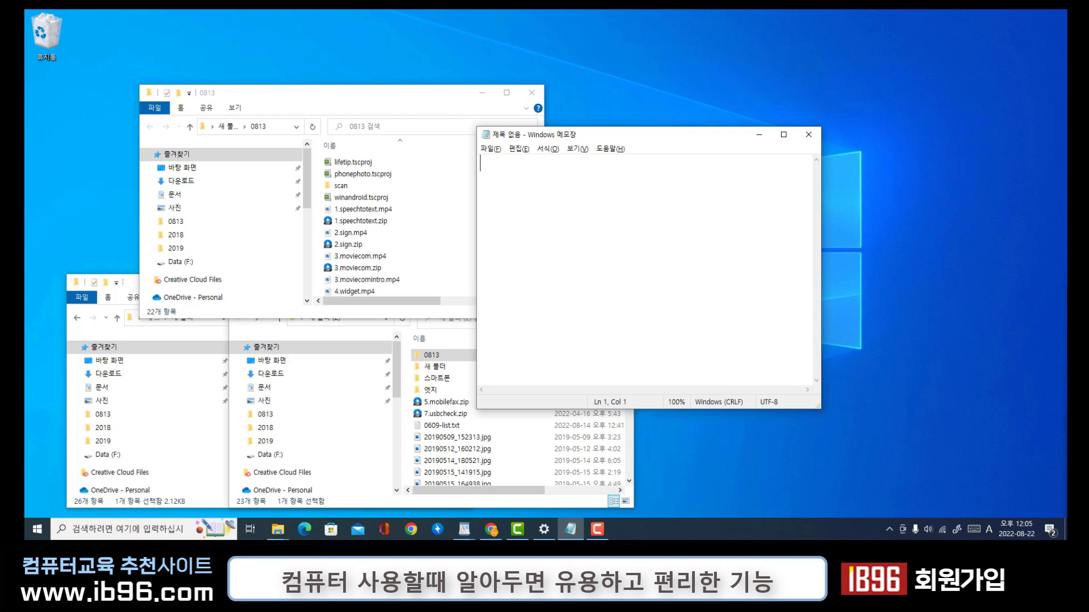
- Cycle through all open windows in the task switcher and switch to the 0813 folder window
key("alt")
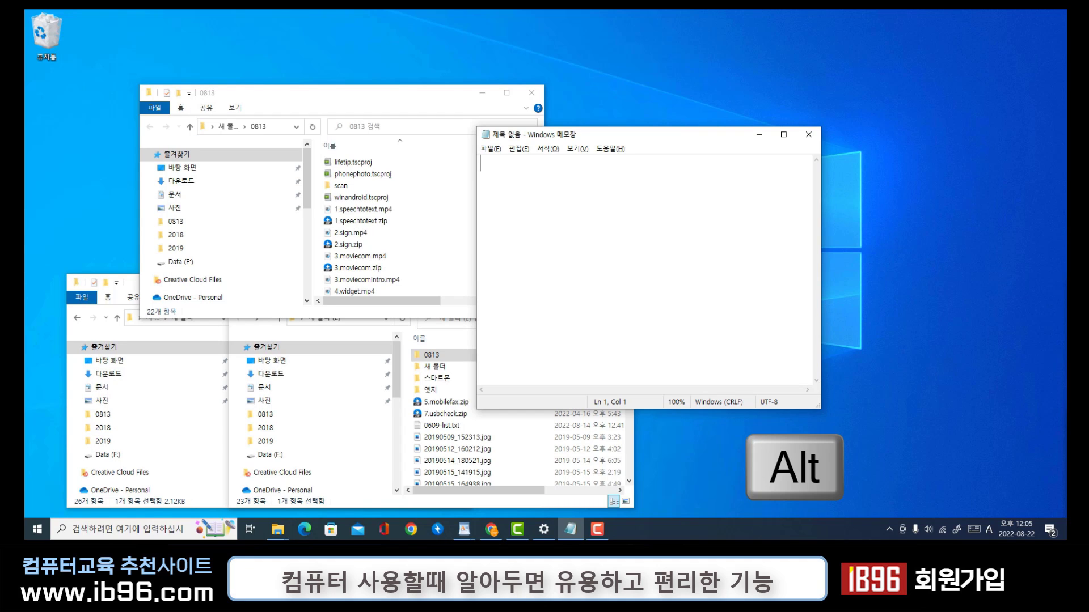
key("alt+Tab")
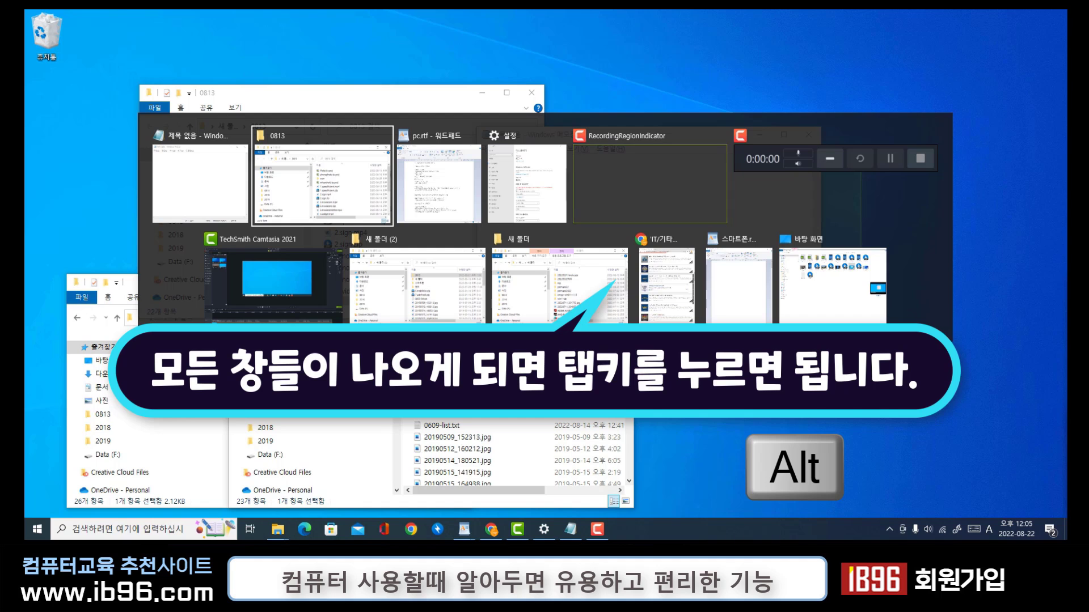
key("Tab")
key("Tab")
key("Tab")
key("Tab")
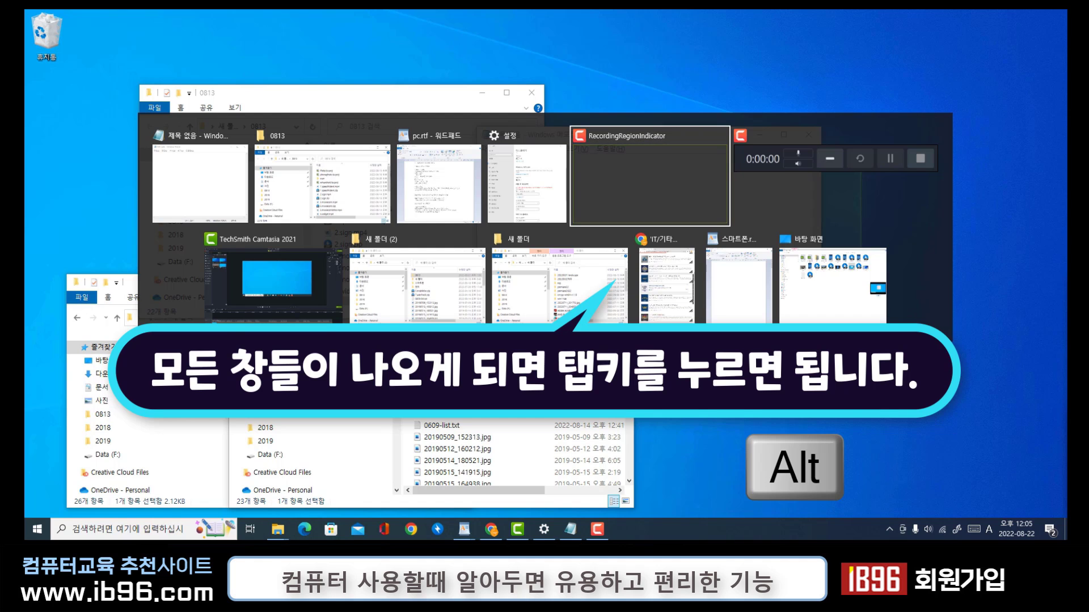
key("Tab")
key("Tab")
key("Tab")
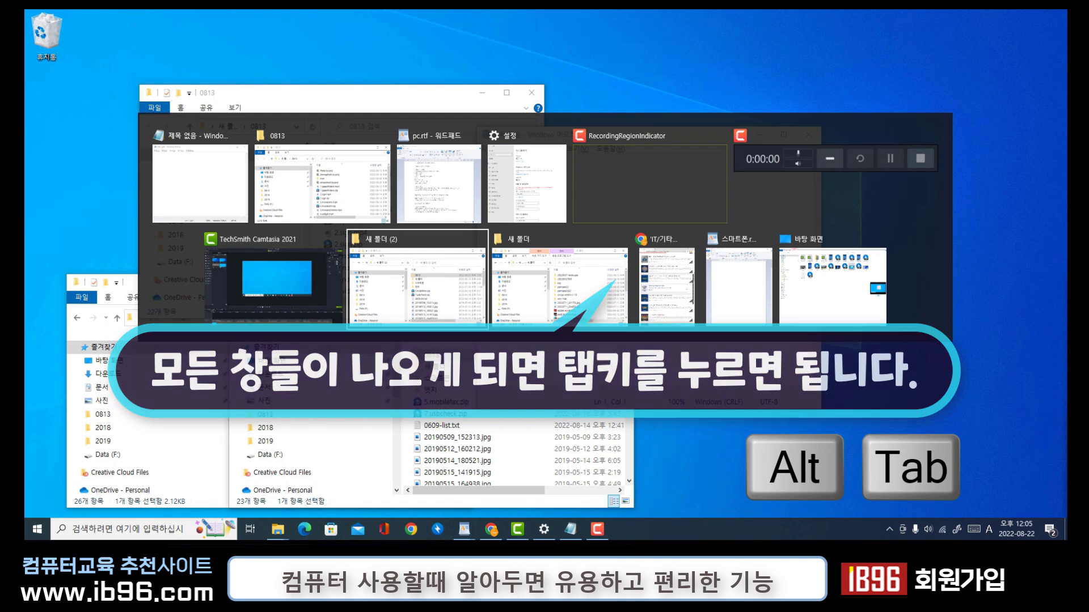
key("Tab")
key("Tab")
key("Tab")
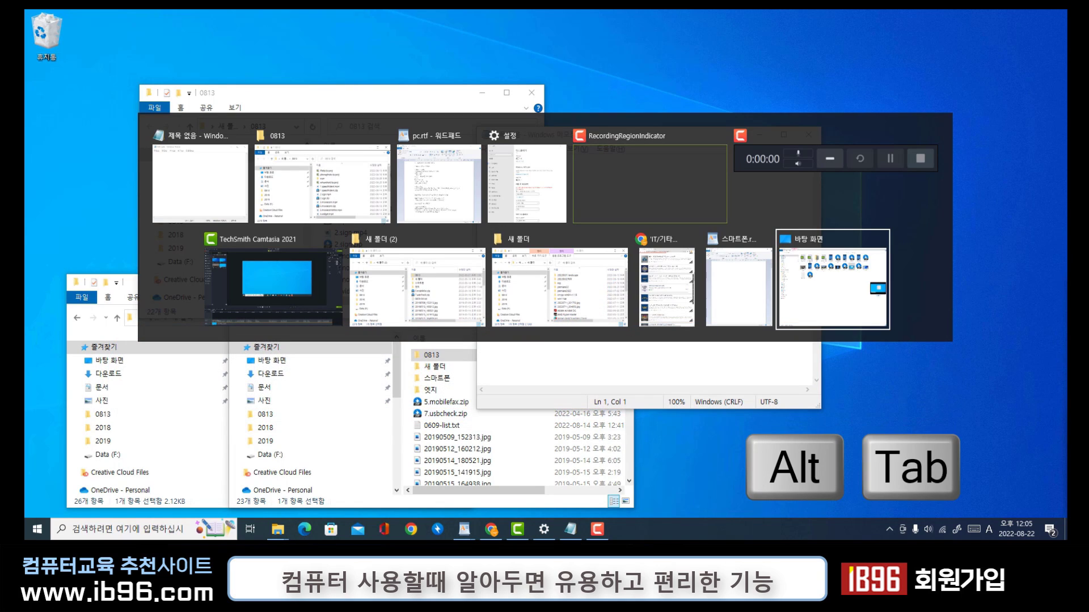
key("Tab")
key("Tab")
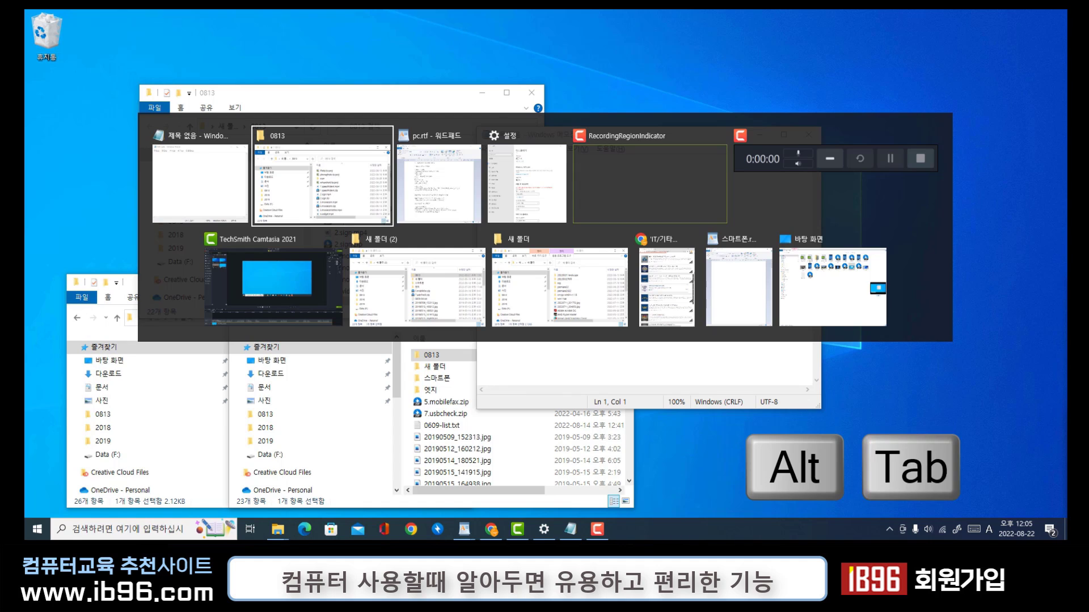
key("Tab")
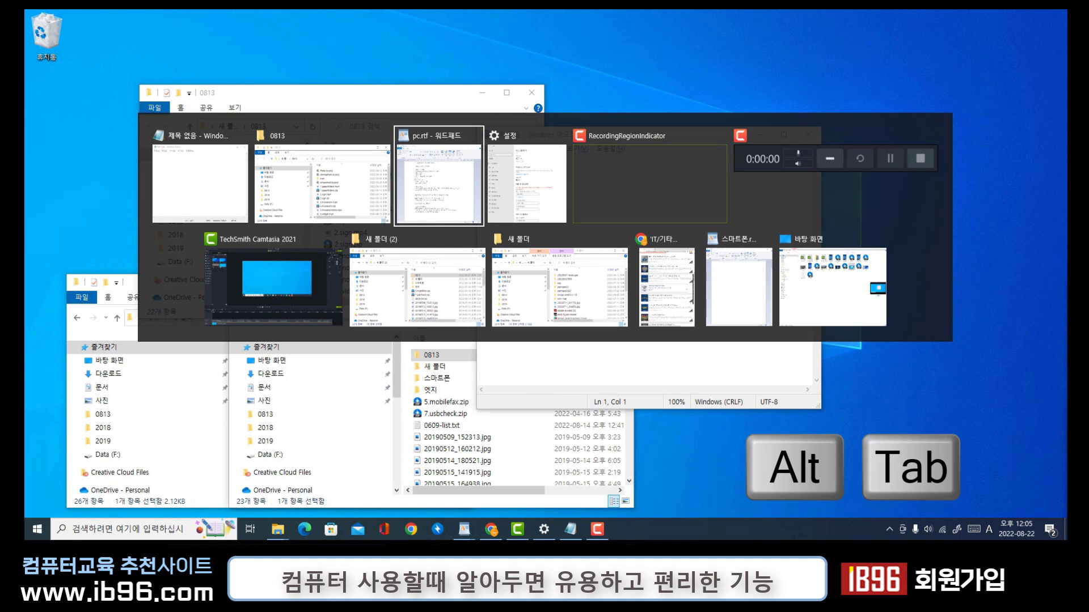
key("Tab")
key("Tab")
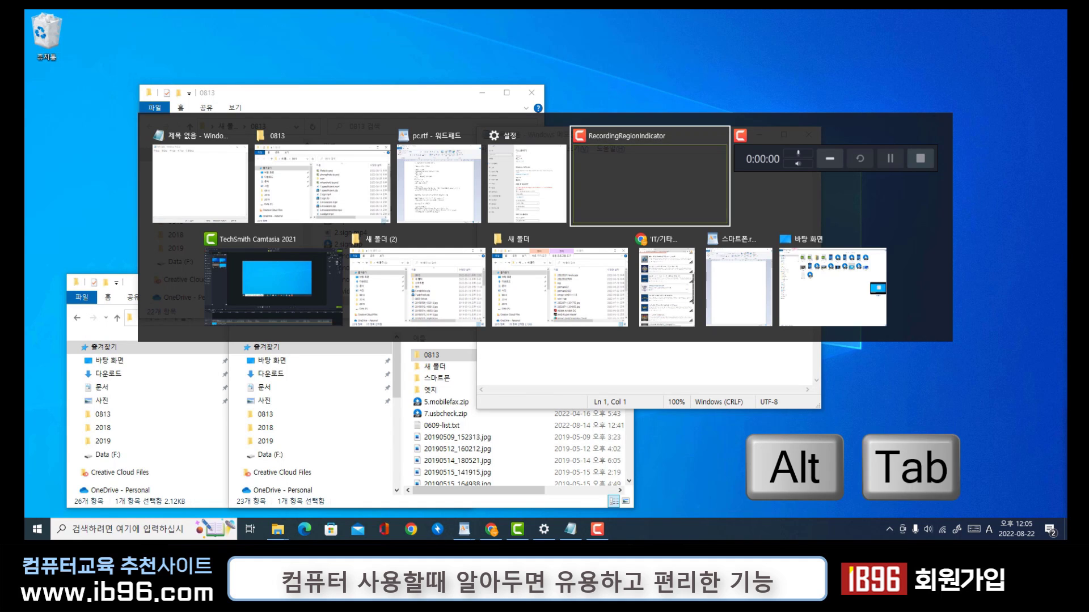
key("Tab")
key("Tab")
key("Tab")
key("Tab")
key("Tab")
key("Tab")
key("Tab")
key("Tab")
key("Tab")
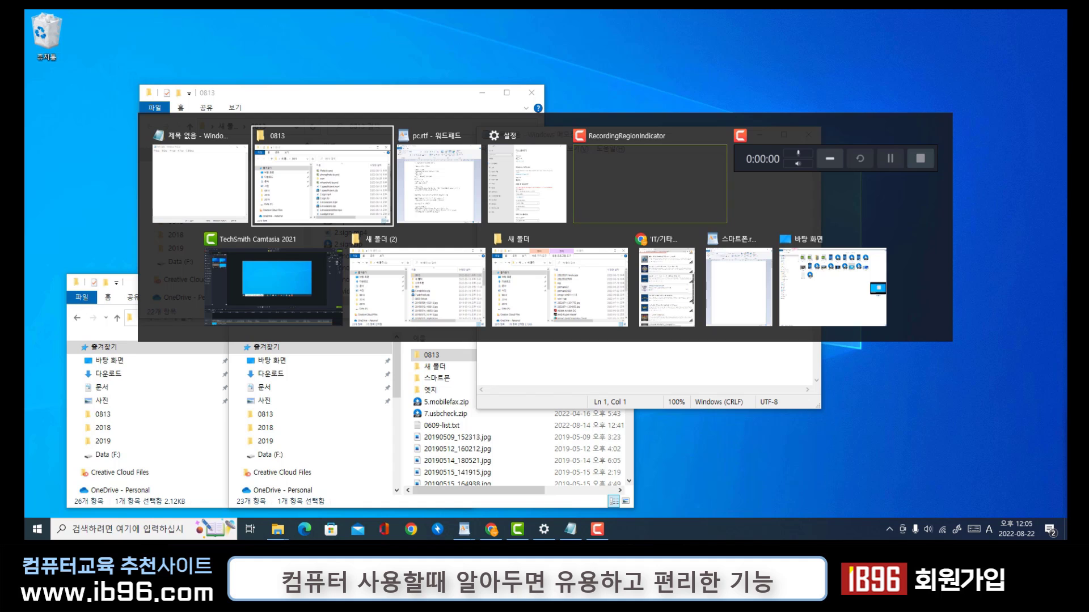
key("alt+Tab")
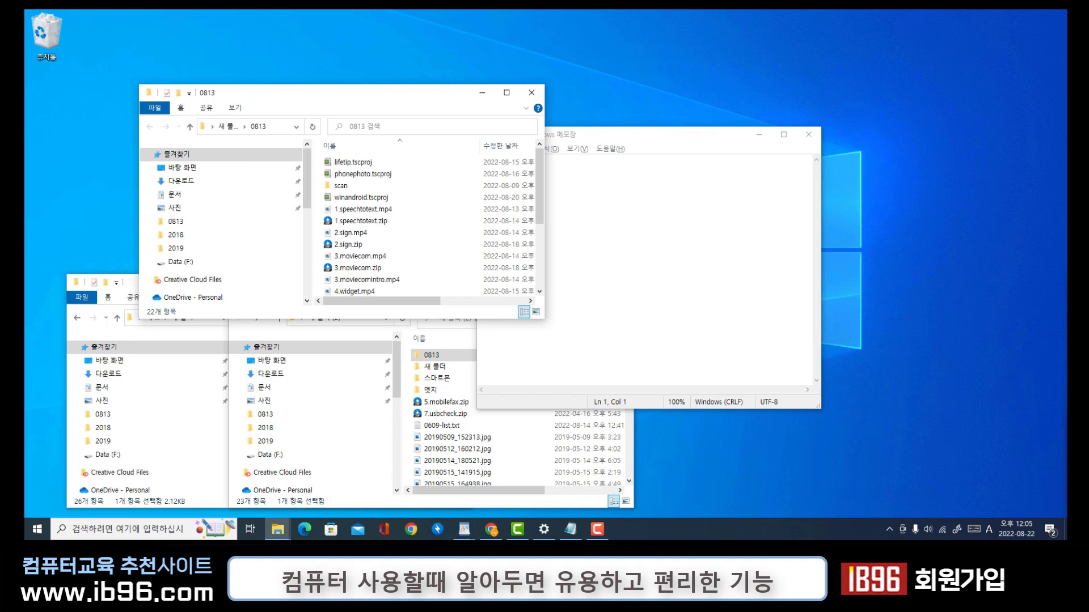
- Step through the open windows in the task switcher as far as the 스마트폰.rtf WordPad document and switch to it
key("alt+Tab")
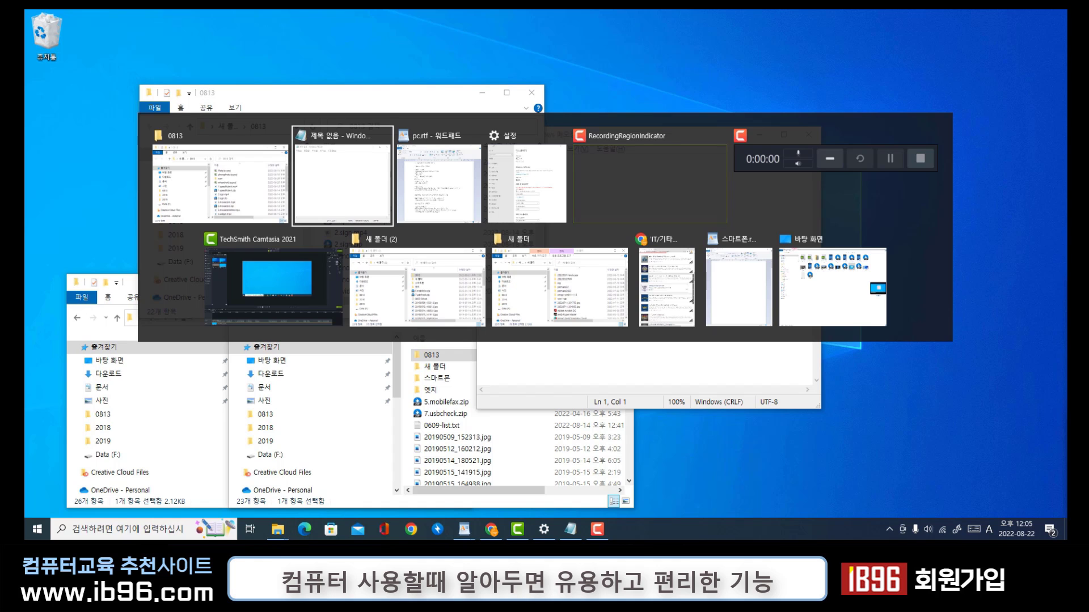
key("Tab")
key("Tab")
key("Tab")
key("Tab")
key("Tab")
key("Tab")
key("Tab")
key("Tab")
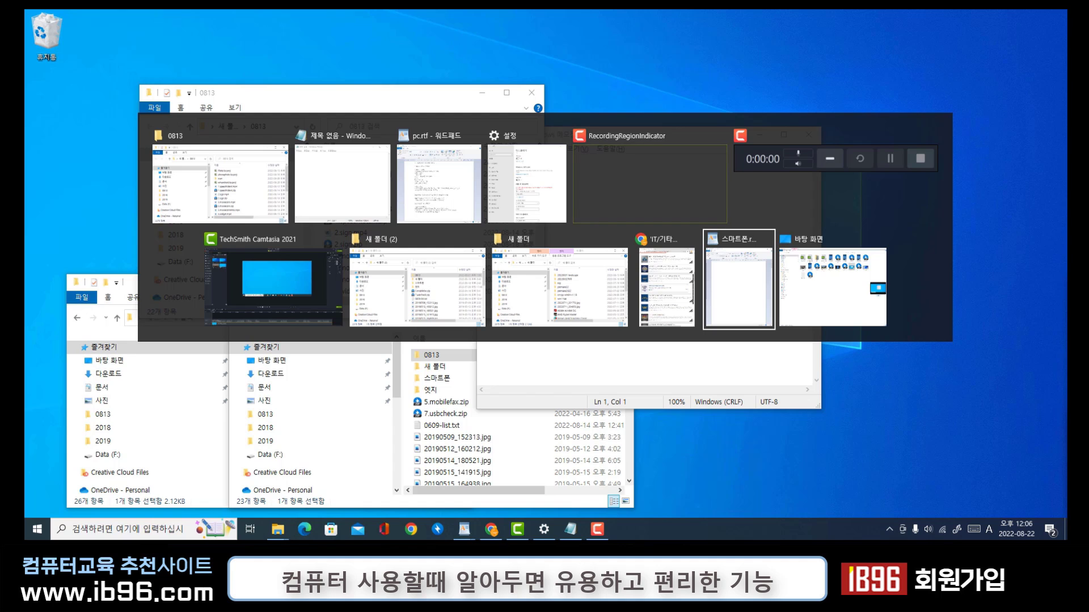
key("Escape")
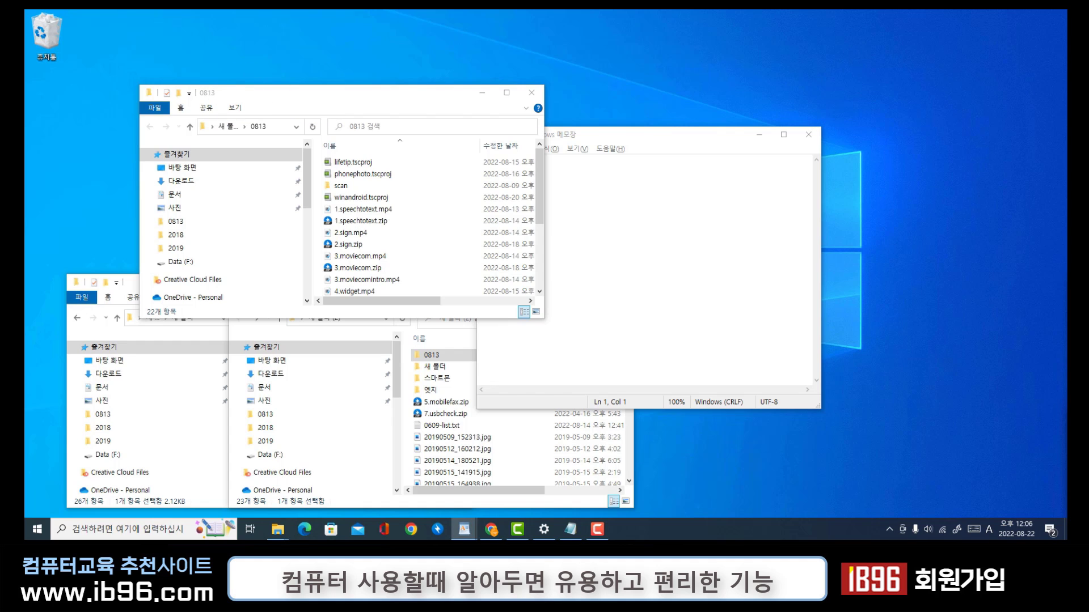
- Bring up the task switcher again and move the selection two windows past TechSmith Camtasia 2021
key("alt+Tab")
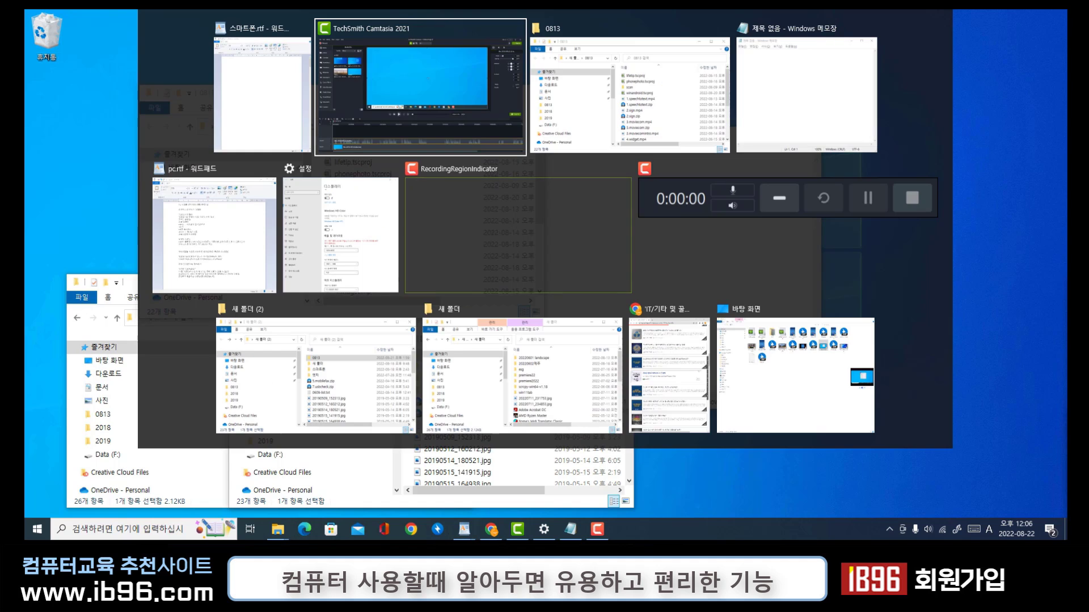
key("Tab")
key("Tab")
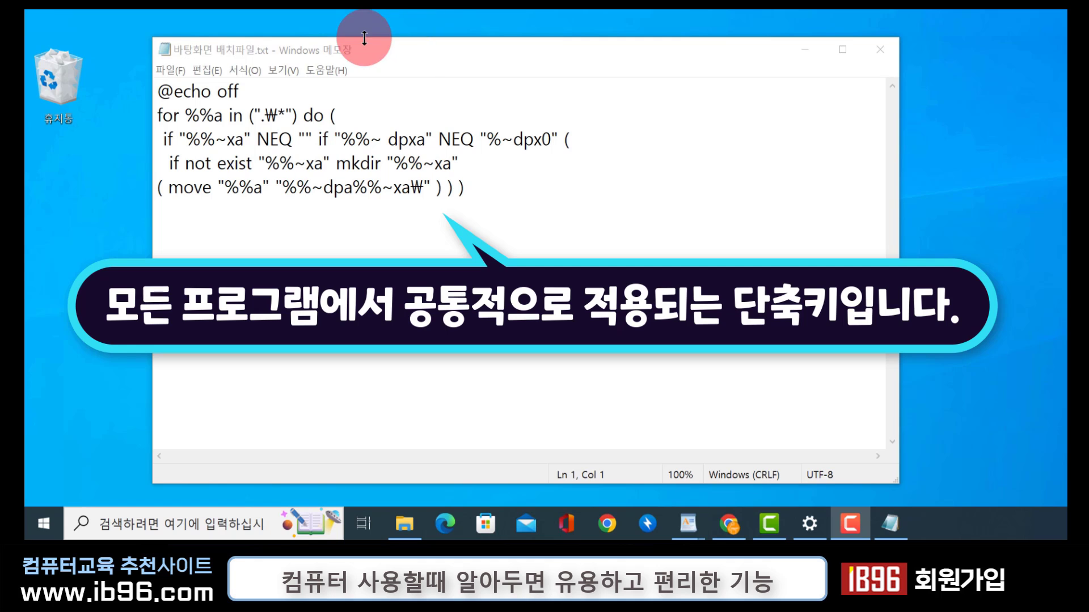
- Activate the 바탕화면 배치파일.txt Notepad window and look through its file commands using only the keyboard
left_click(264, 48)
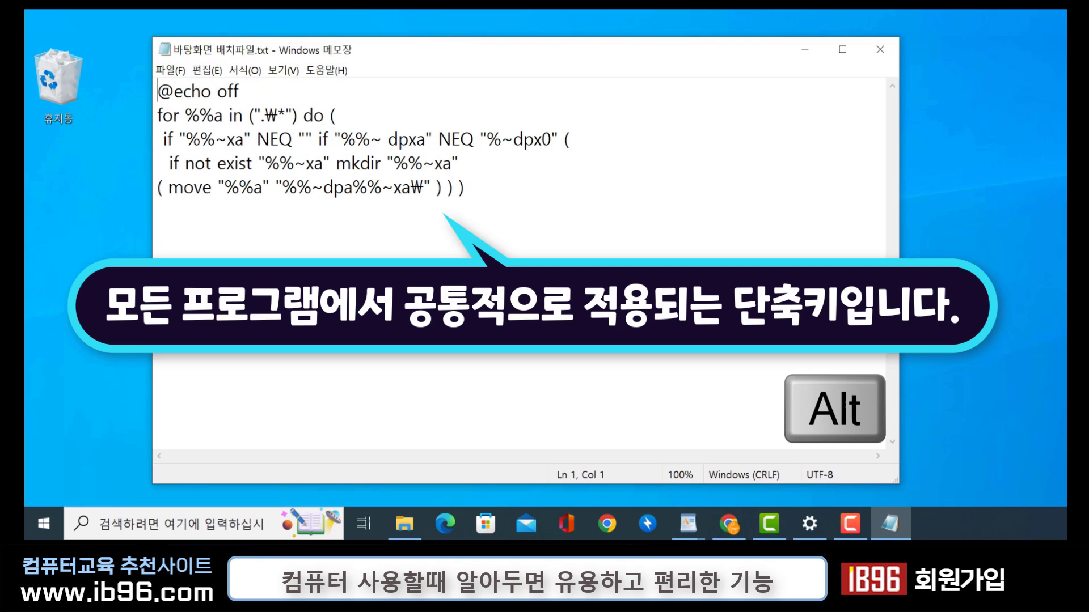
key("alt")
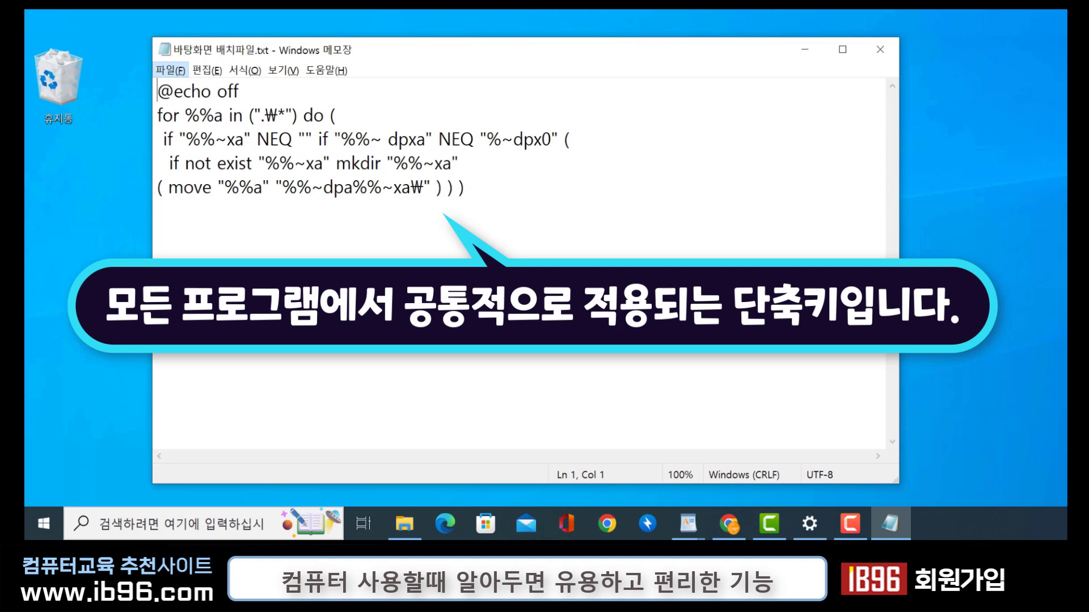
key("Down")
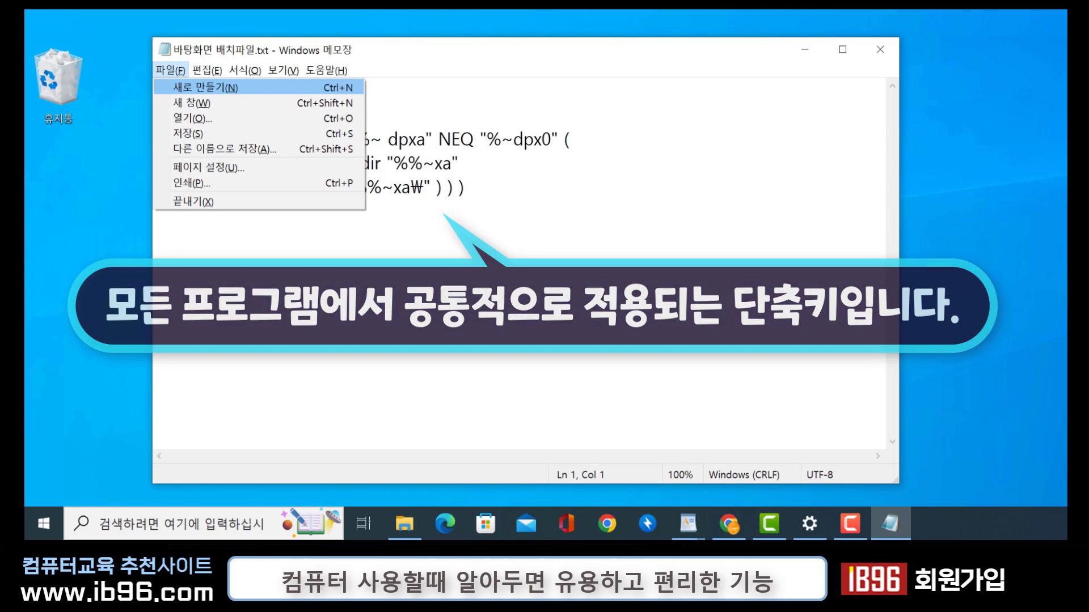
key("Down")
key("Down")
key("Down")
key("Up")
key("Up")
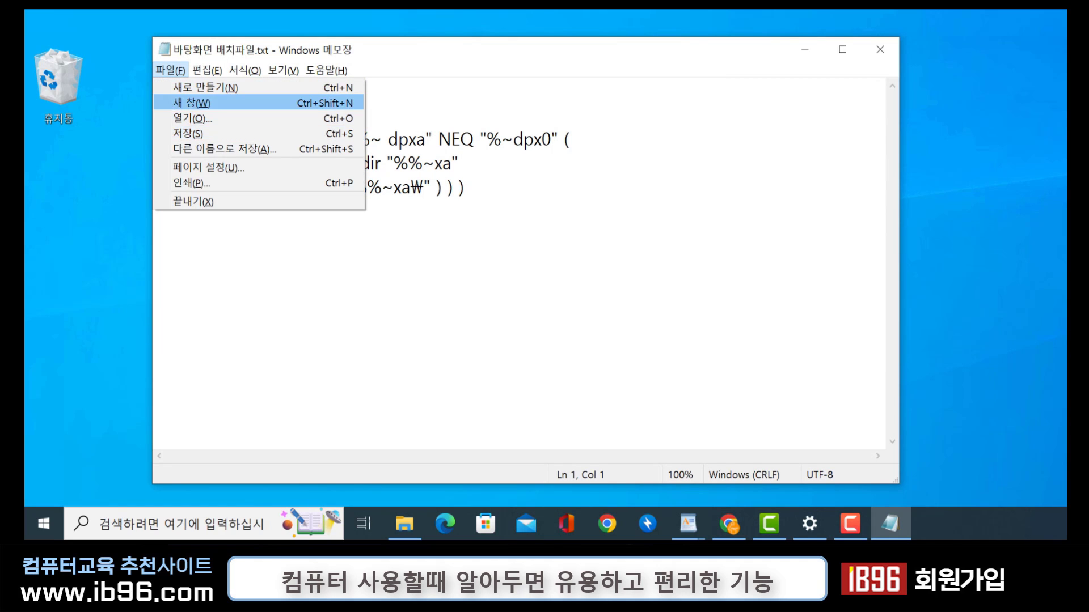
key("Down")
key("Down")
key("Down")
key("Up")
key("Up")
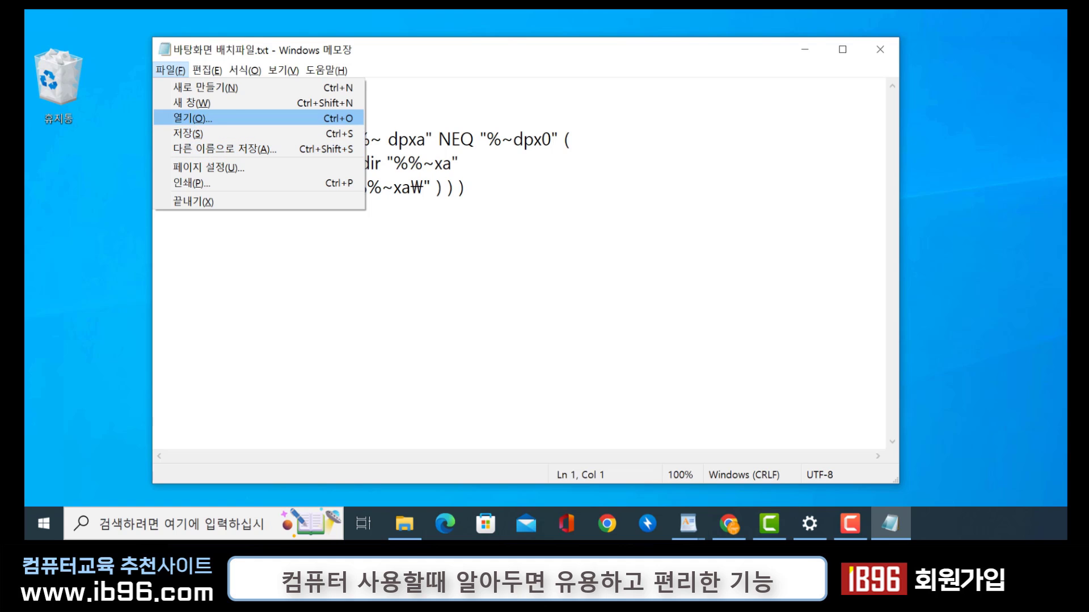
key("Up")
key("Up")
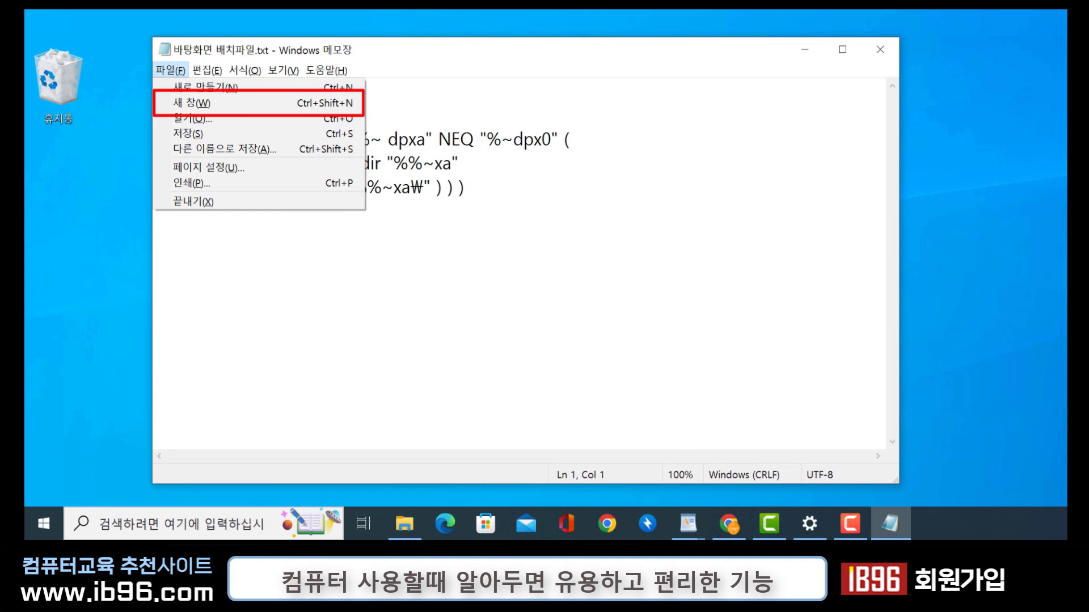
- Open a new empty Notepad window with 새 창 and bring up its editing commands
left_click(192, 104)
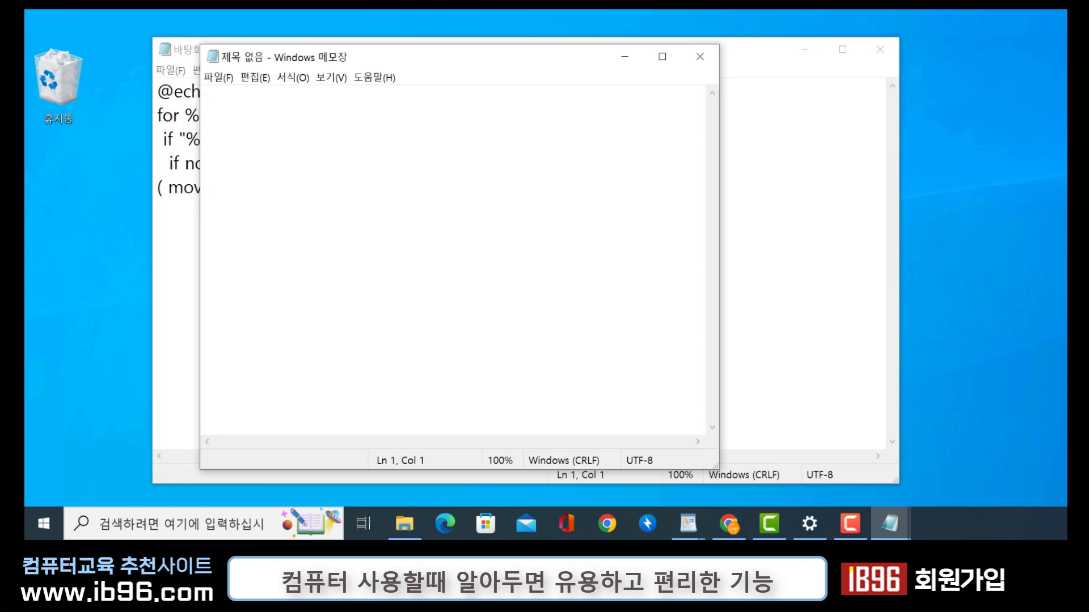
key("alt")
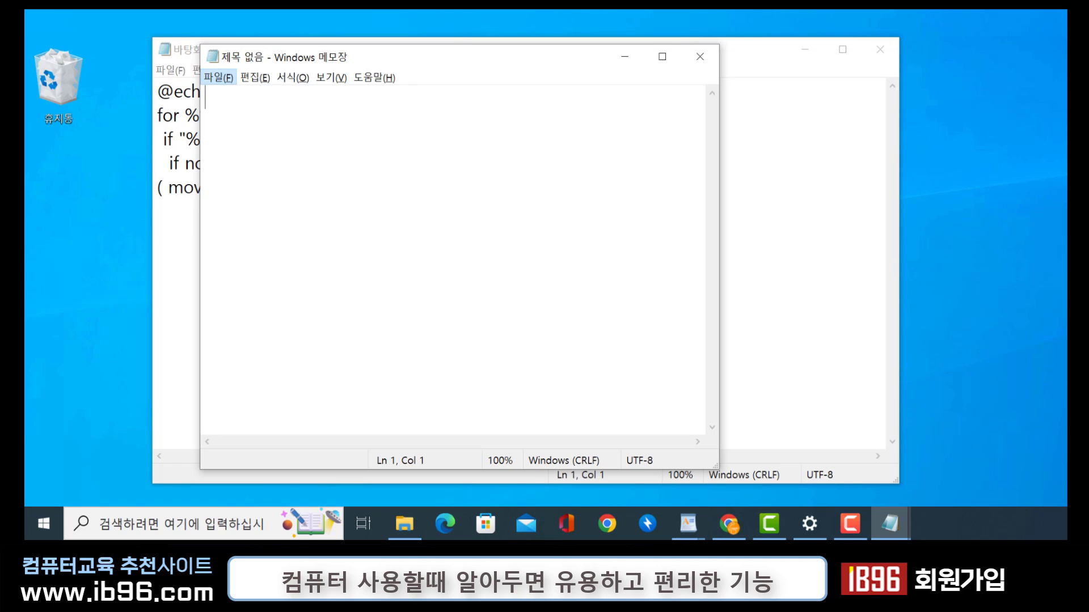
key("e")
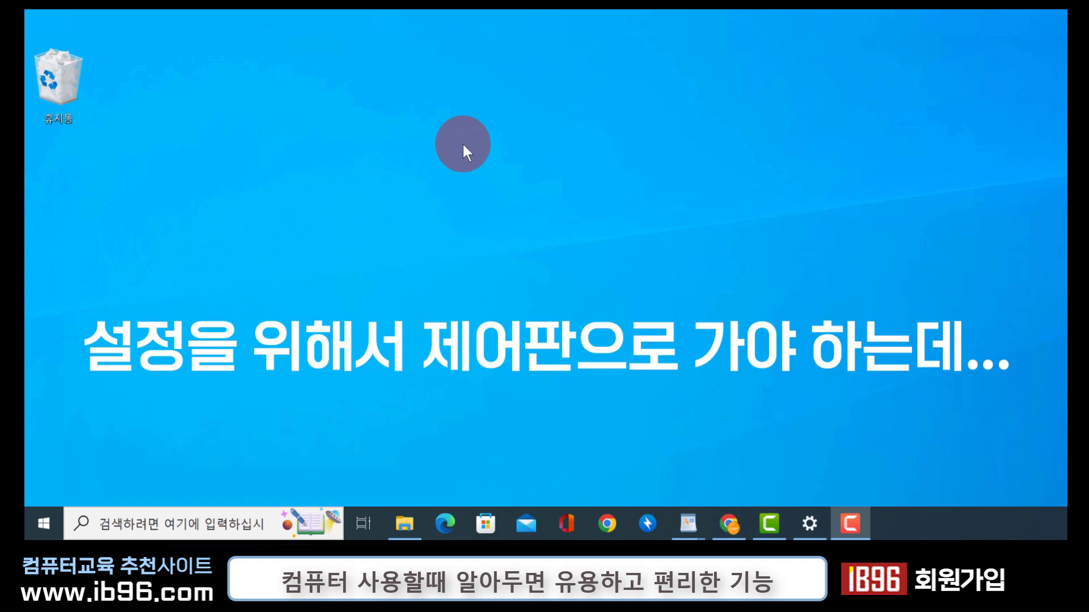
- Launch the Control Panel with the Run command control and open its 접근성 (Accessibility) category
key("super+r")
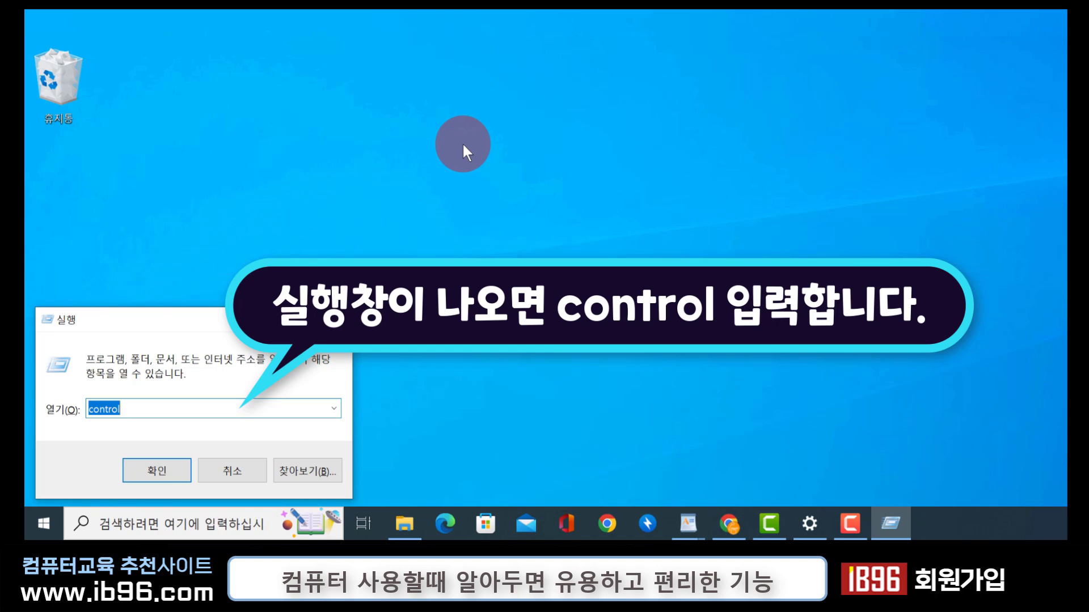
key("Return")
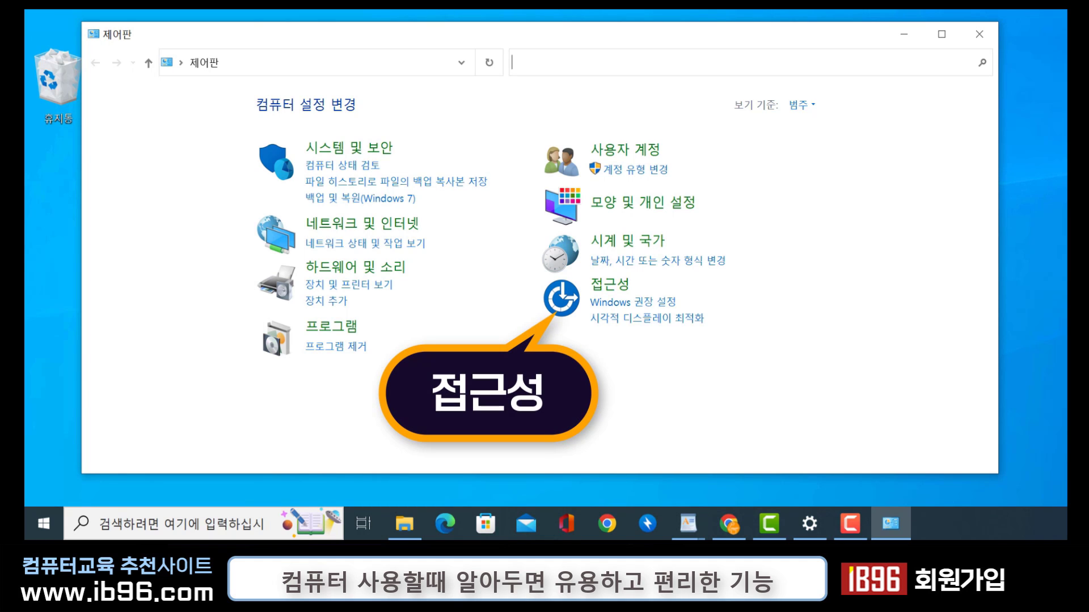
key("Tab")
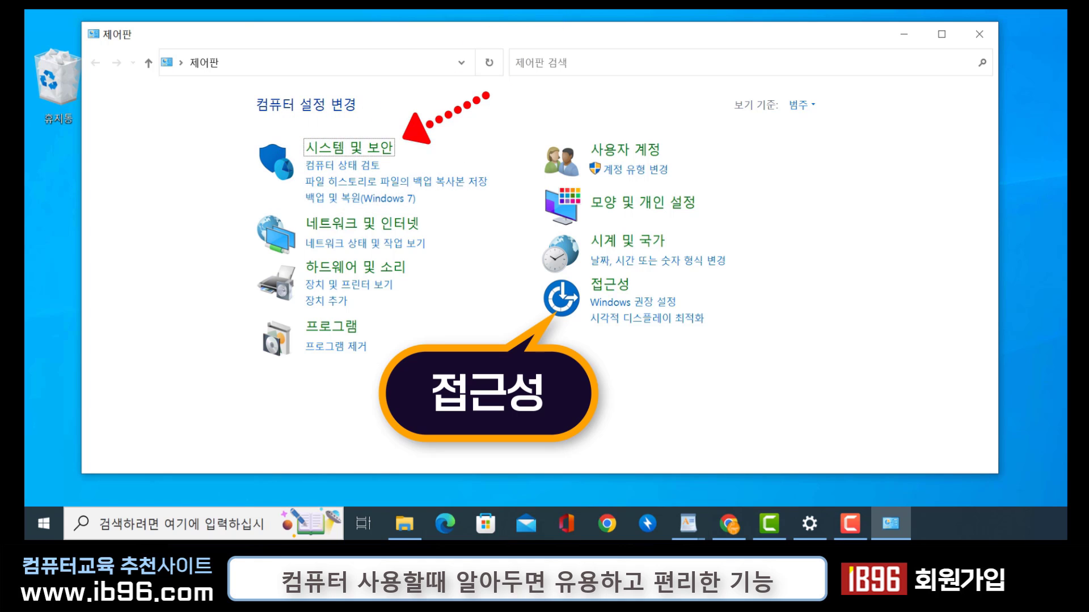
key("Right")
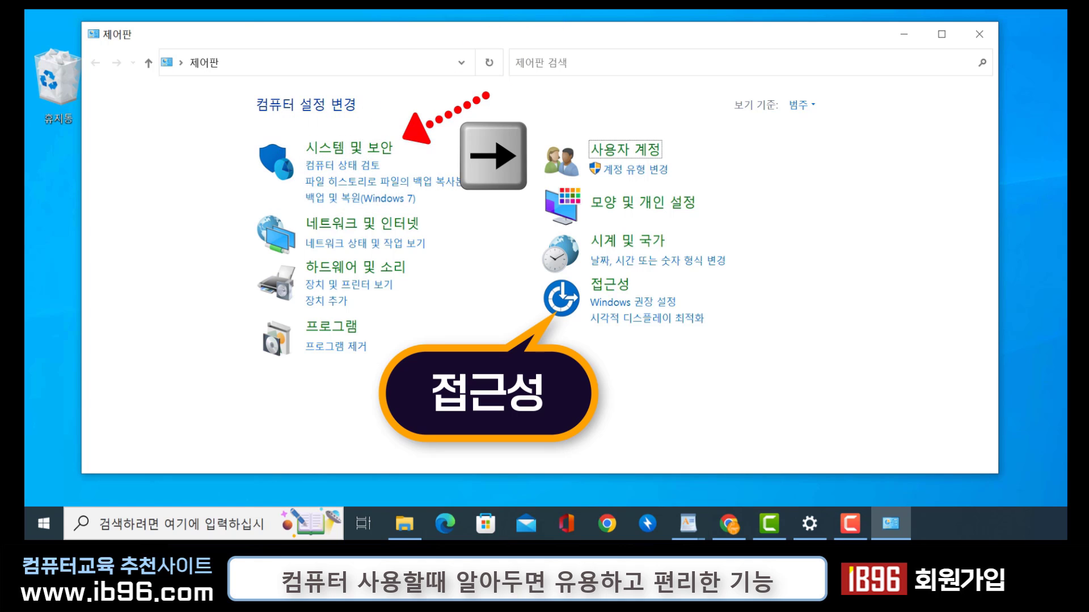
key("Down")
key("Down")
key("Down")
key("Down")
key("Down")
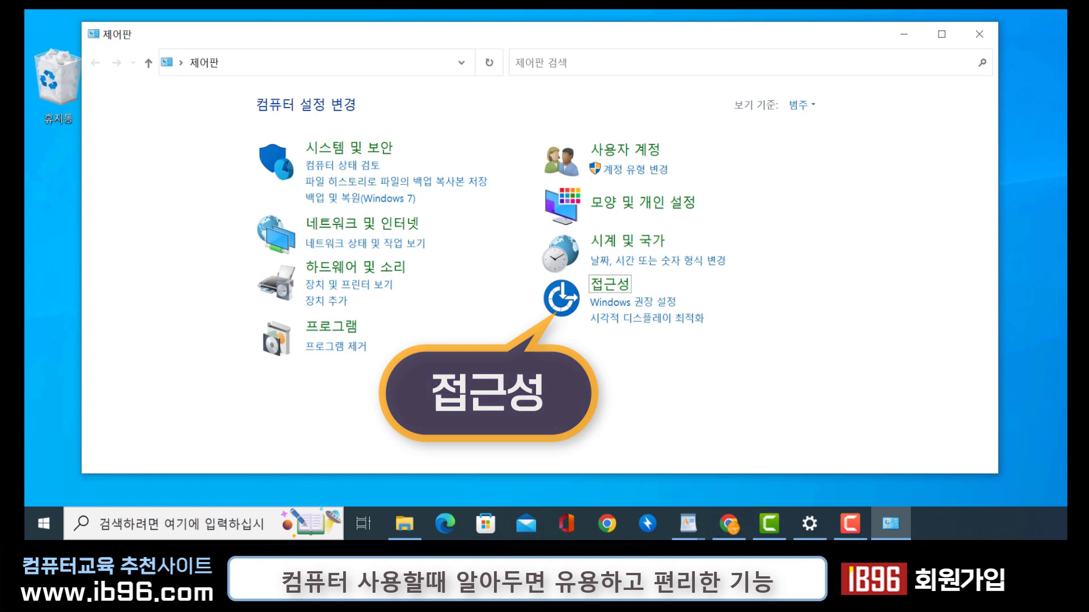
key("Return")
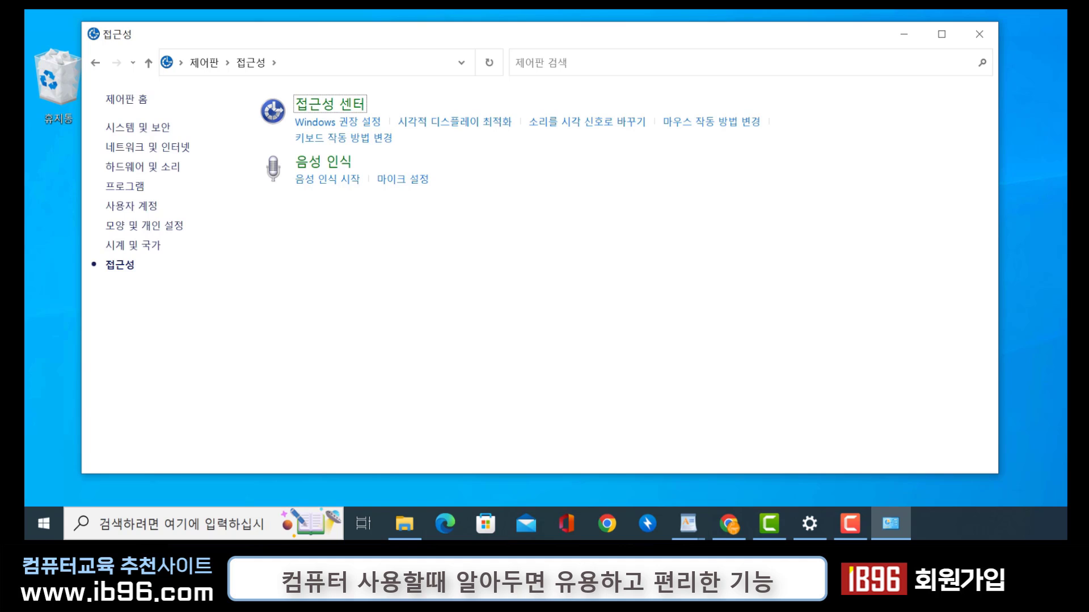
- Open the 마우스 작동 방법 변경 settings (change how the mouse works) under 접근성 센터
key("Right")
key("Right")
key("Right")
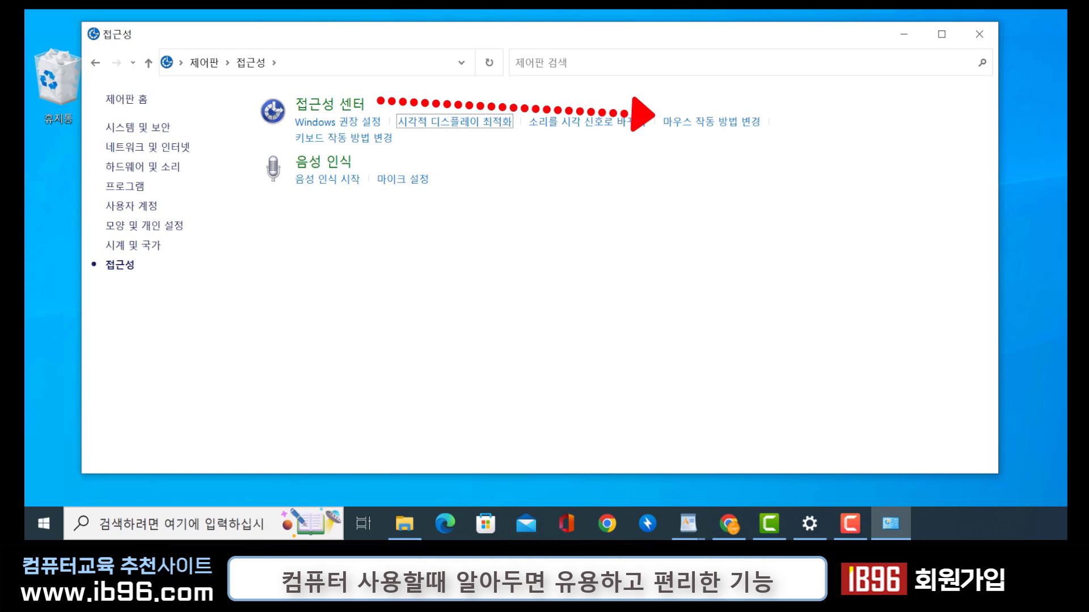
key("Right")
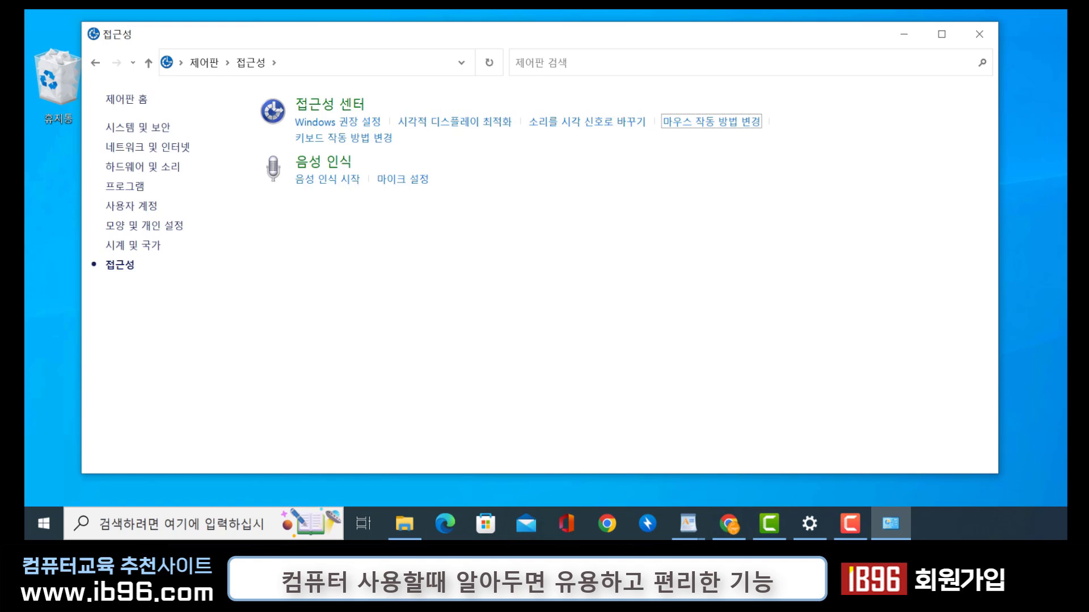
key("Return")
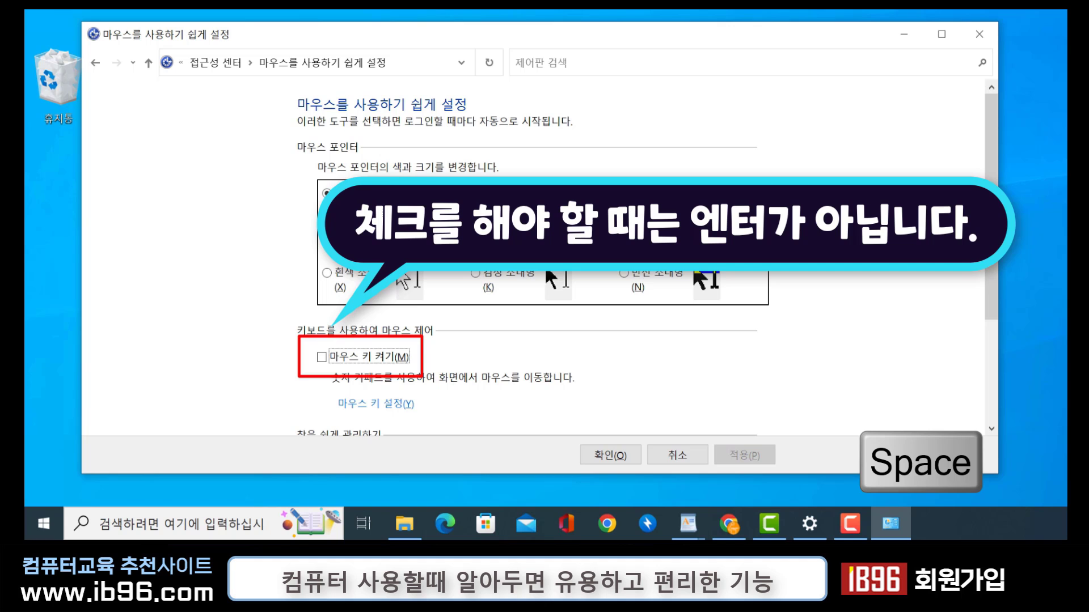
- Turn on 마우스 키 켜기 (Mouse Keys) here and also on the 마우스 키 설정 page
key("space")
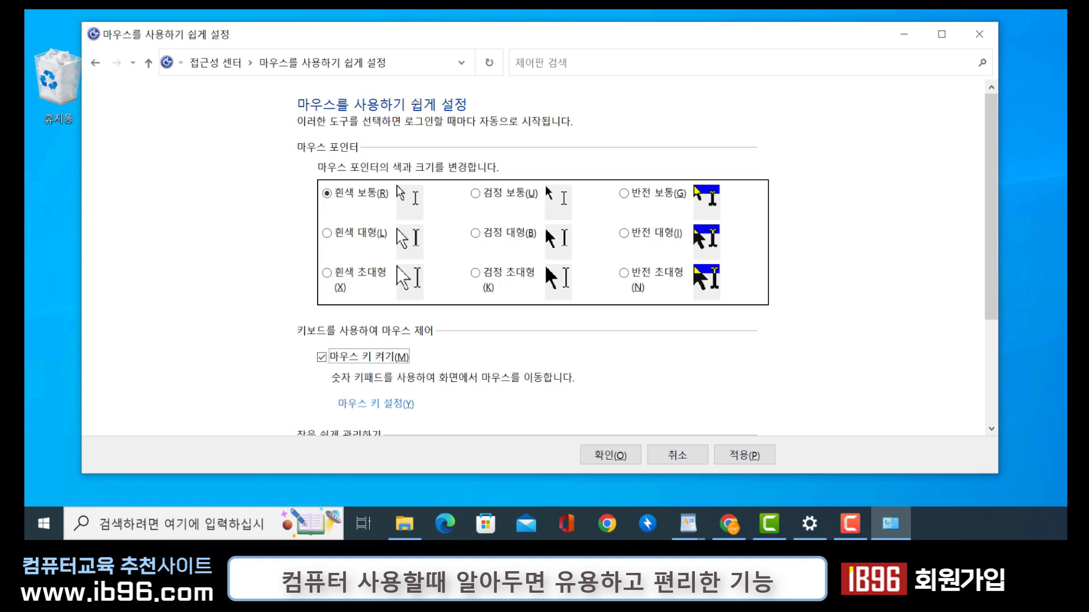
key("Tab")
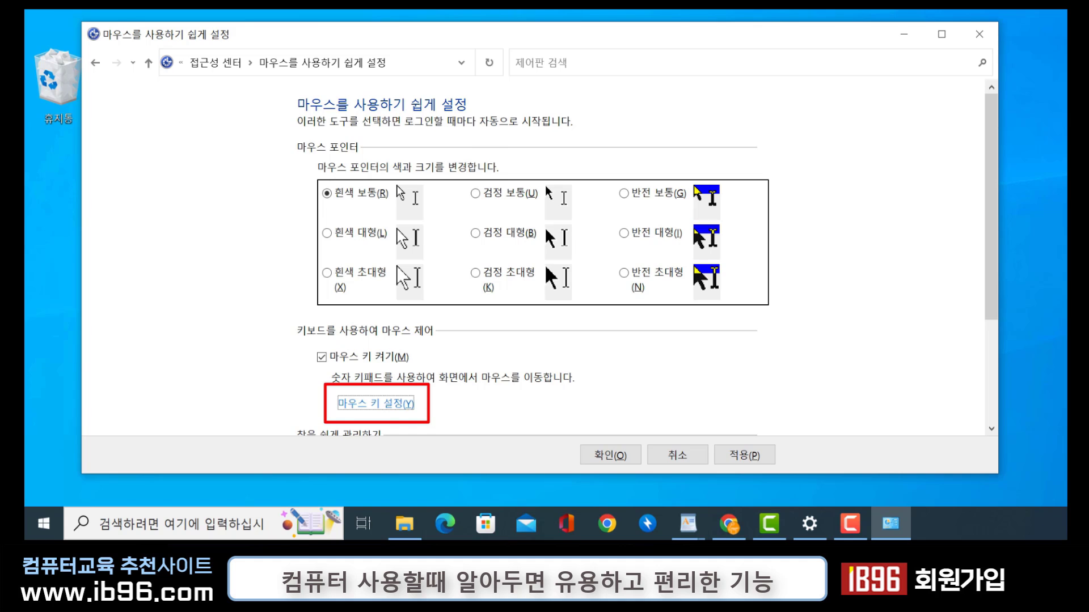
key("Return")
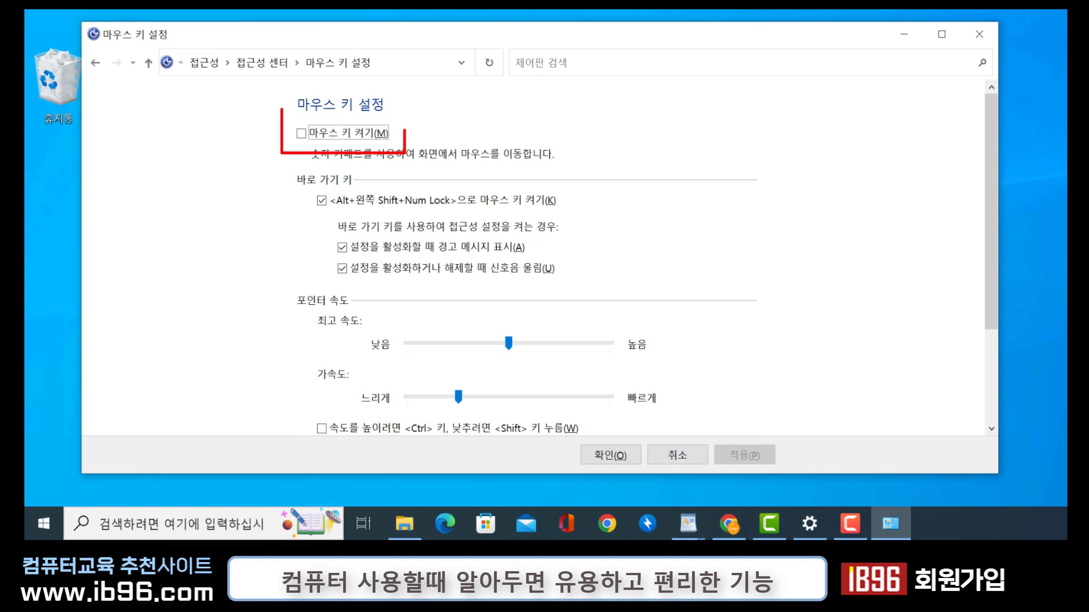
key("space")
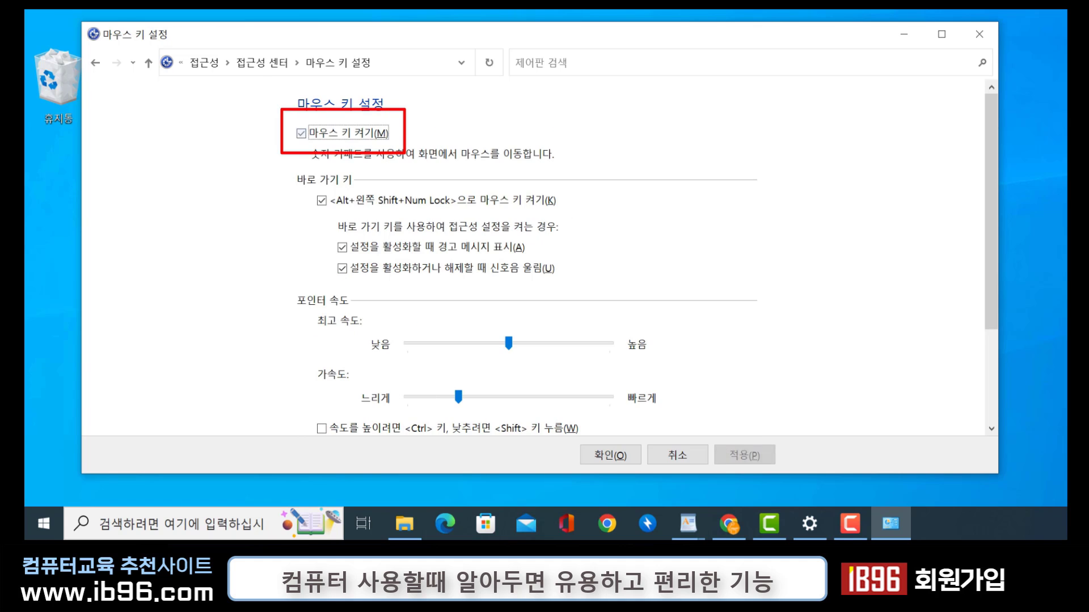
- Set the Mouse Keys pointer's top speed (최고 속도) to the maximum, 높음
key("Tab")
key("Tab")
key("Tab")
key("Tab")
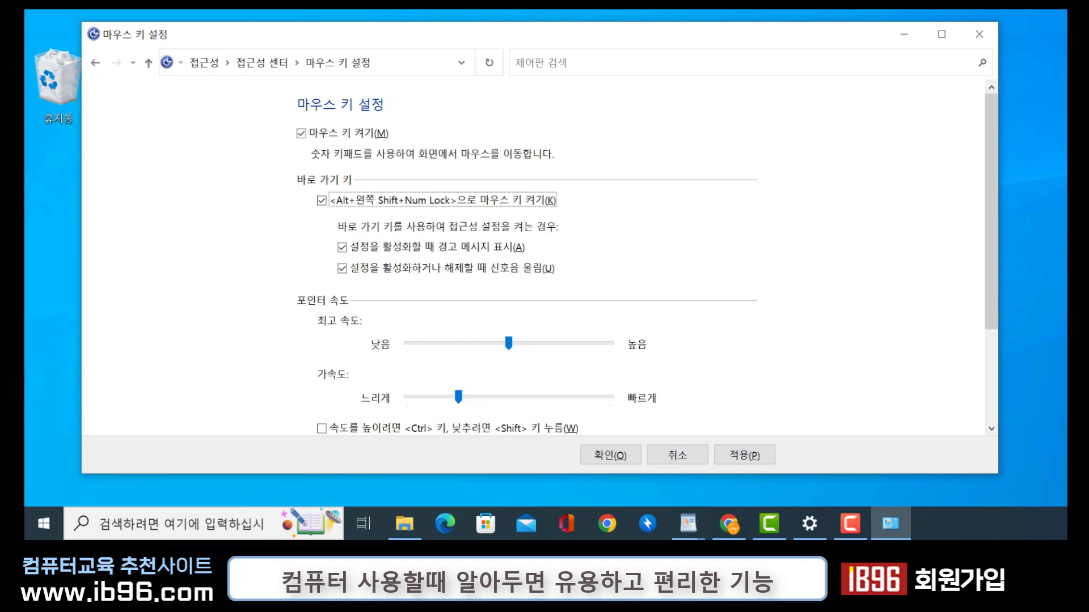
key("Left")
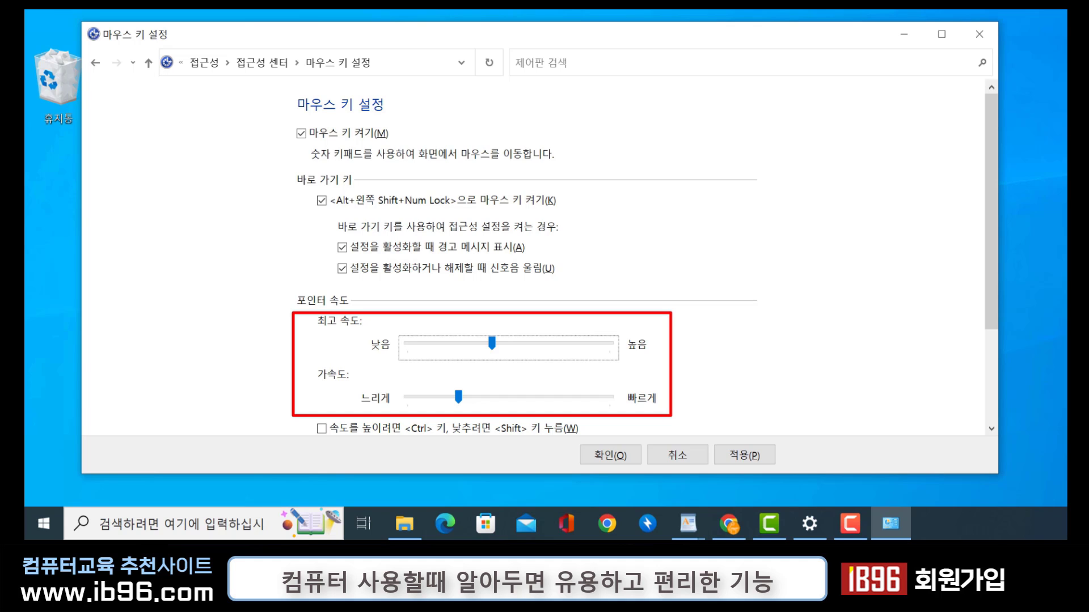
key("Right")
key("Right")
key("Right")
key("Right")
key("Right")
key("Right")
key("Right")
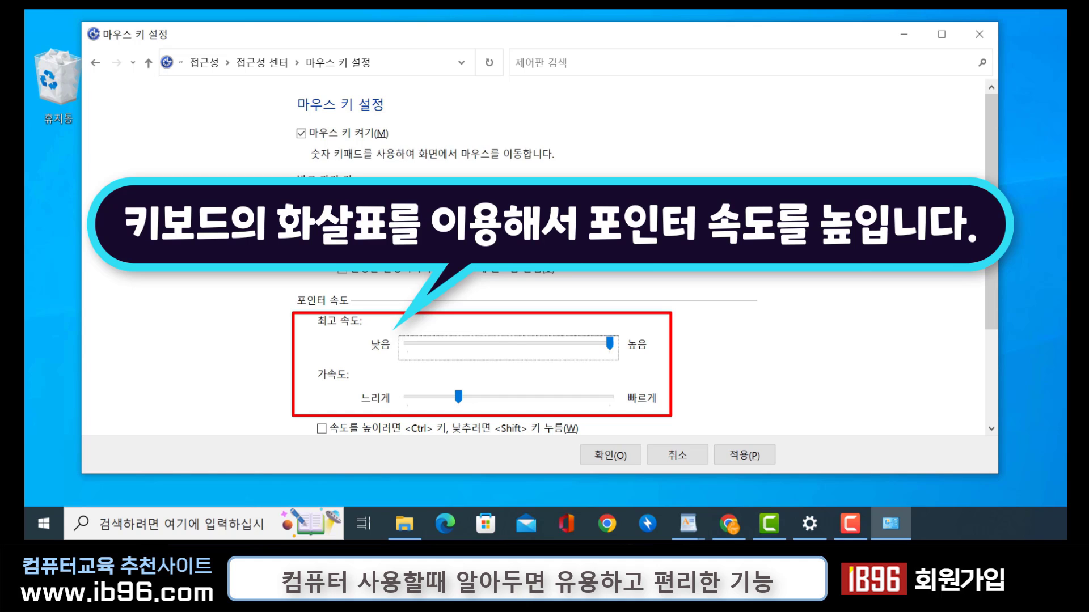
- Set the Mouse Keys pointer acceleration (가속도) to the fastest value, 빠르게
key("Tab")
key("Right")
key("Right")
key("Right")
key("Right")
key("Right")
key("Right")
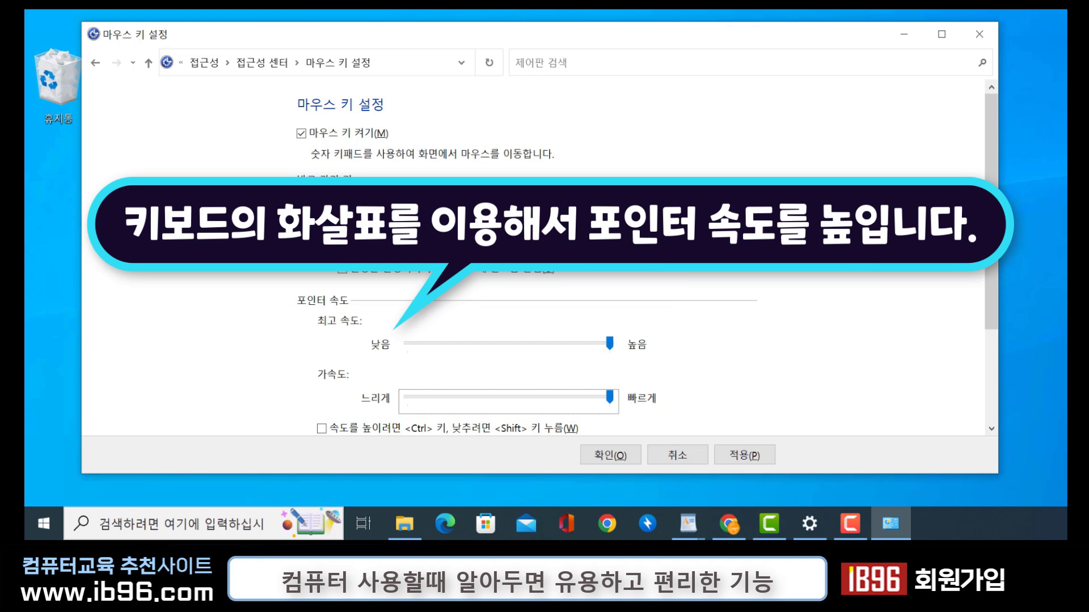
- Apply the Mouse Keys settings, leaving the Num Lock and taskbar icon options as they are
key("Tab")
key("Tab")
key("Tab")
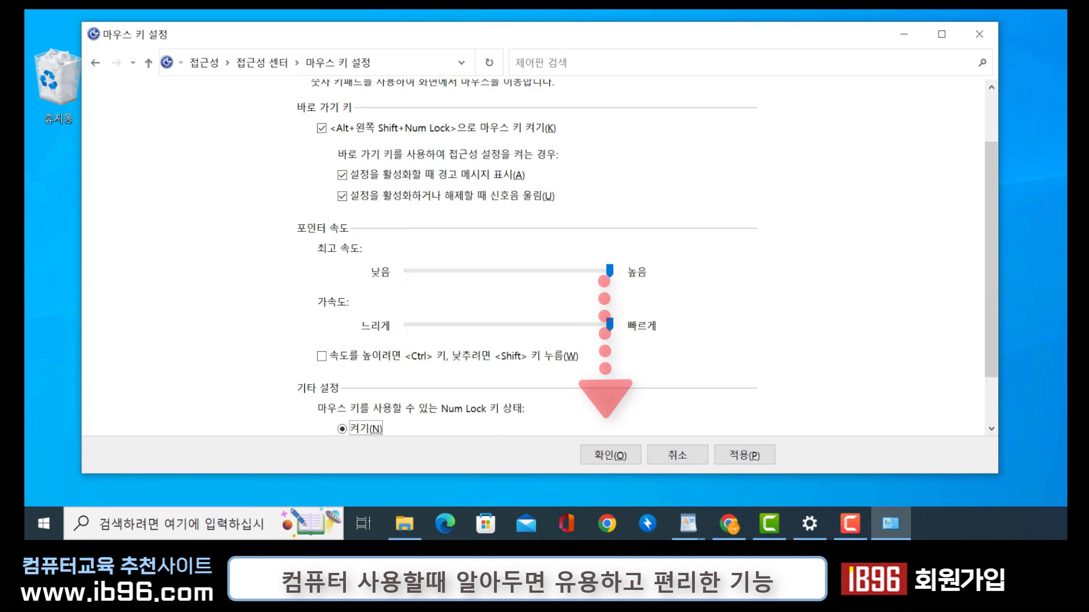
key("Tab")
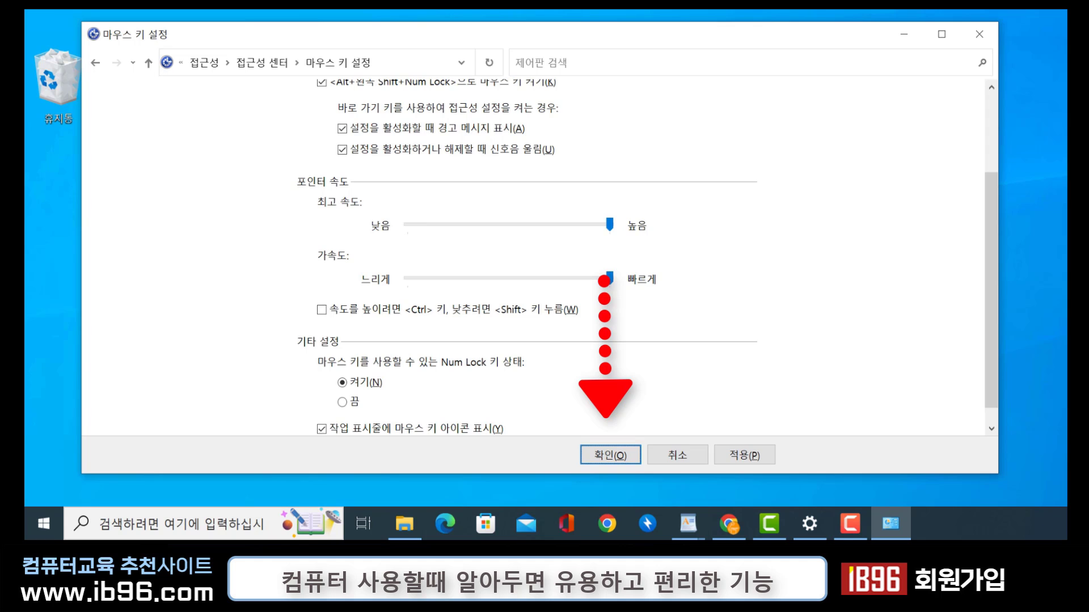
key("Tab")
key("Tab")
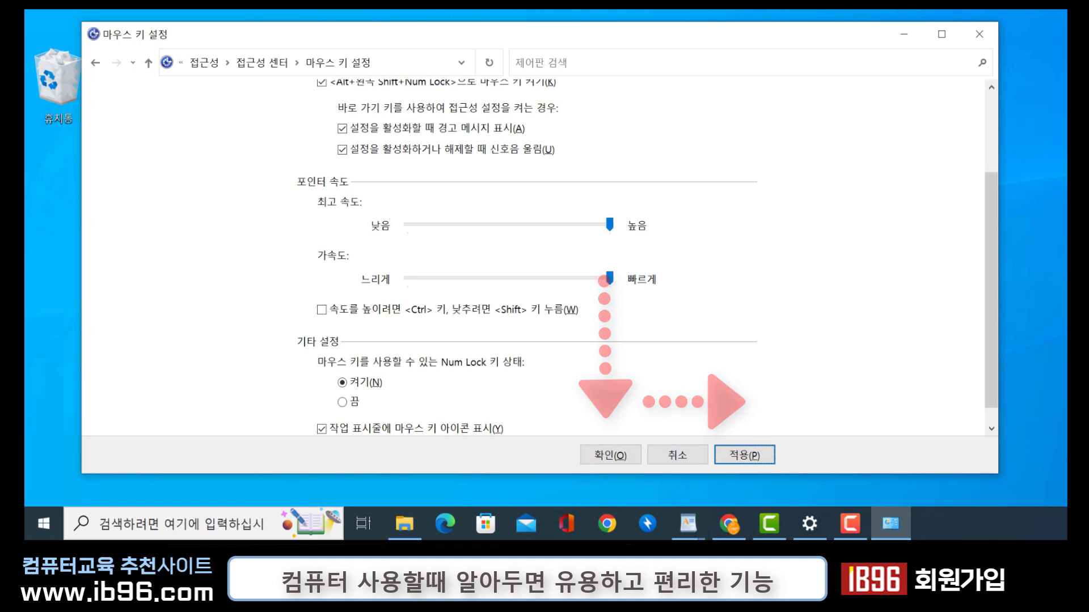
key("Return")
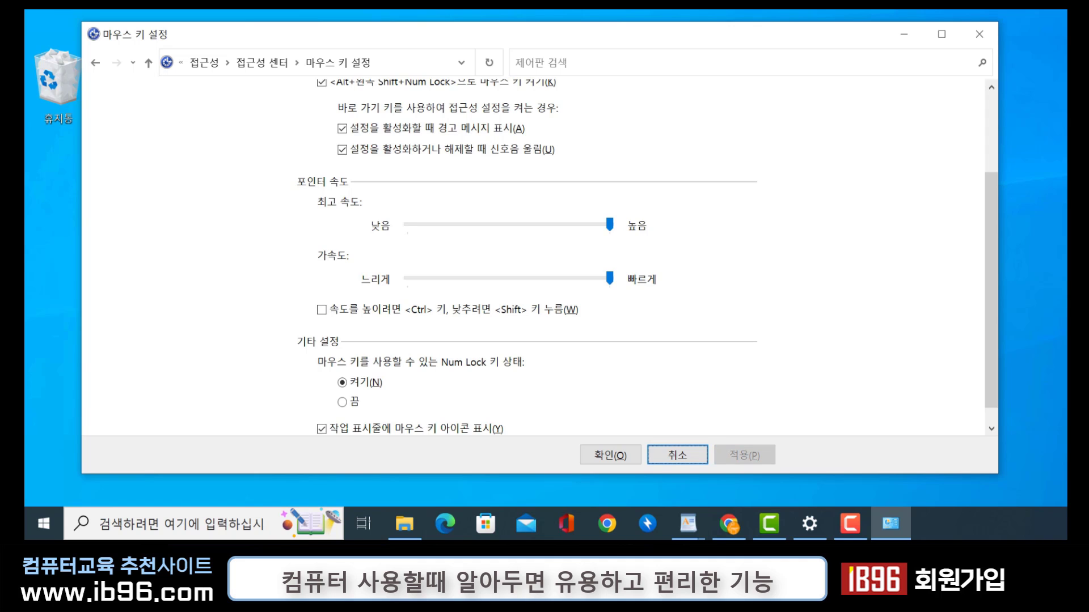
- Confirm the Mouse Keys settings and close the 마우스를 사용하기 쉽게 설정 window
key("shift+Tab")
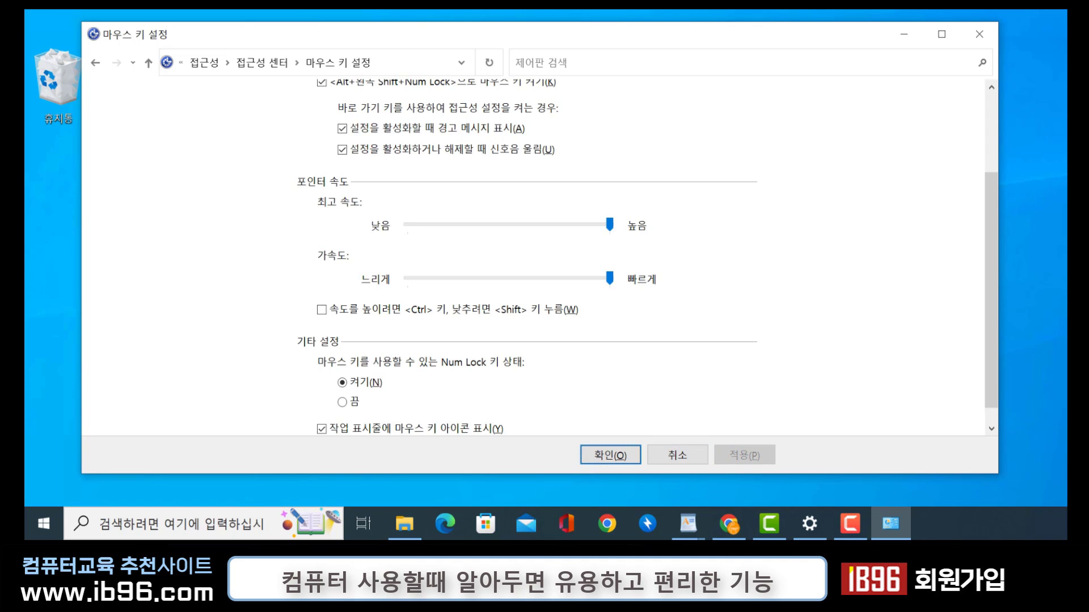
key("Return")
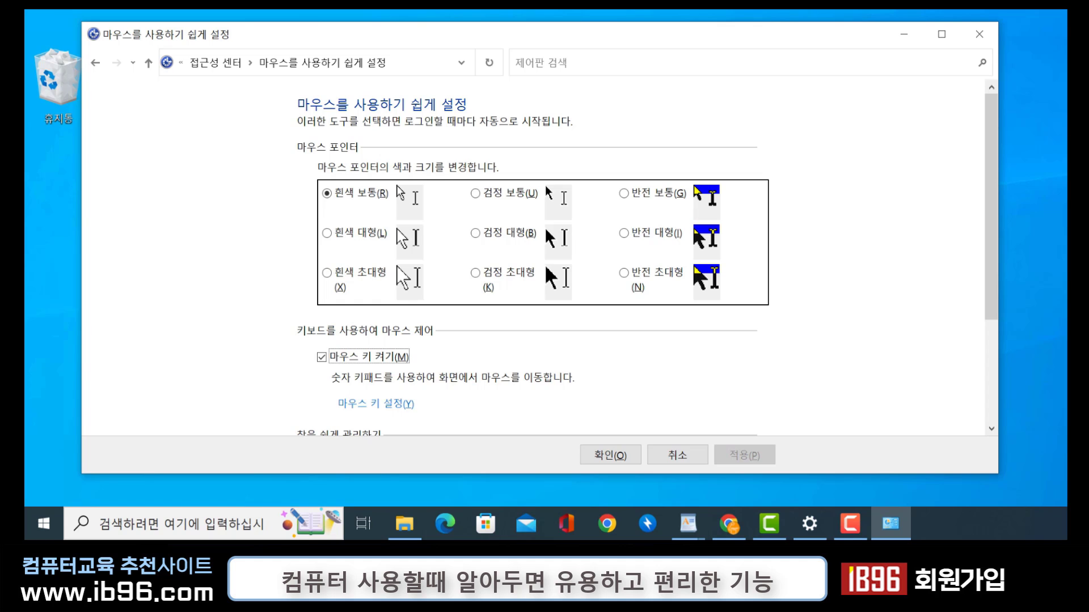
left_click(865, 89)
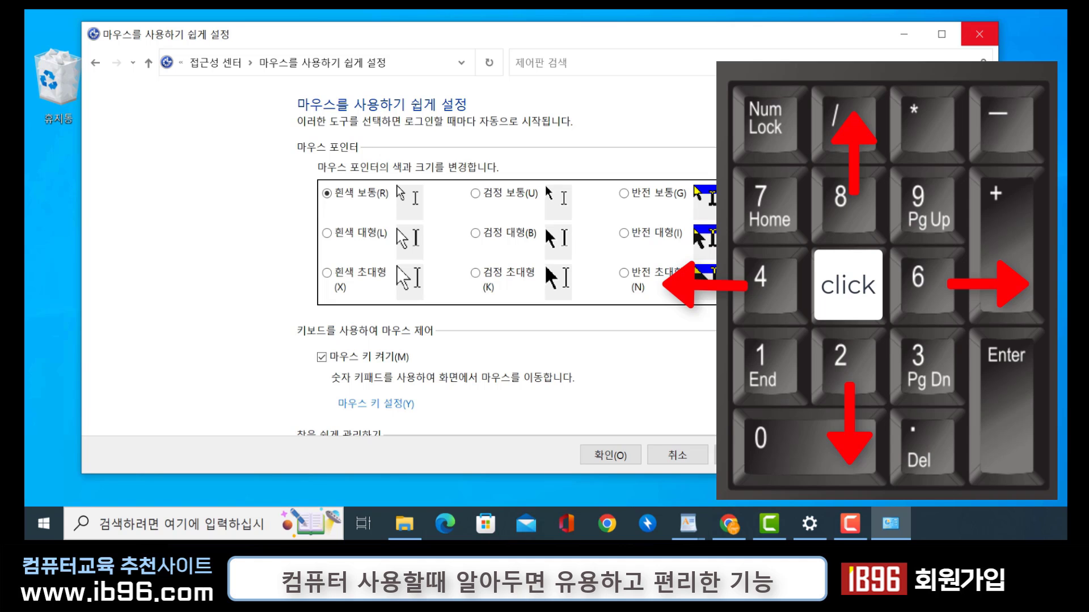
left_click(966, 44)
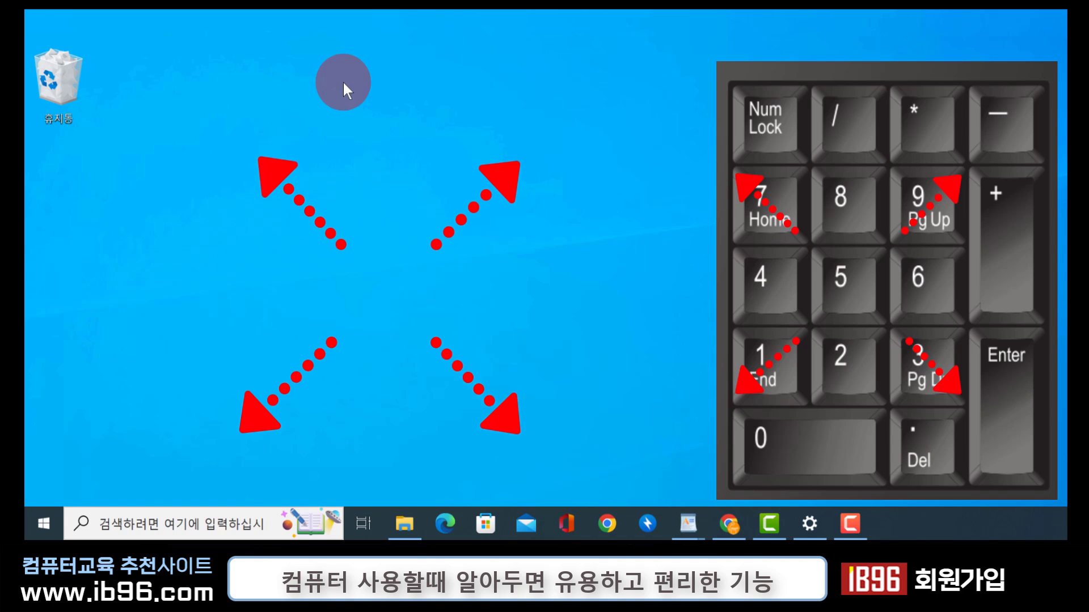
- Open the Recycle Bin (휴지통) from the desktop by controlling the pointer with Mouse Keys
key("KP_5")
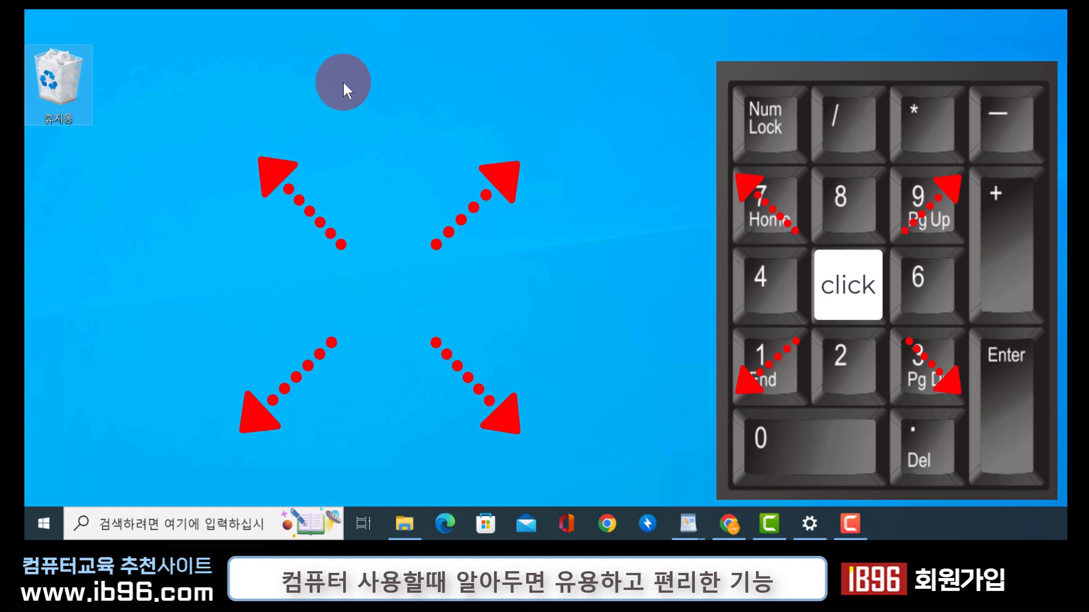
key("KP_5")
key("KP_5")
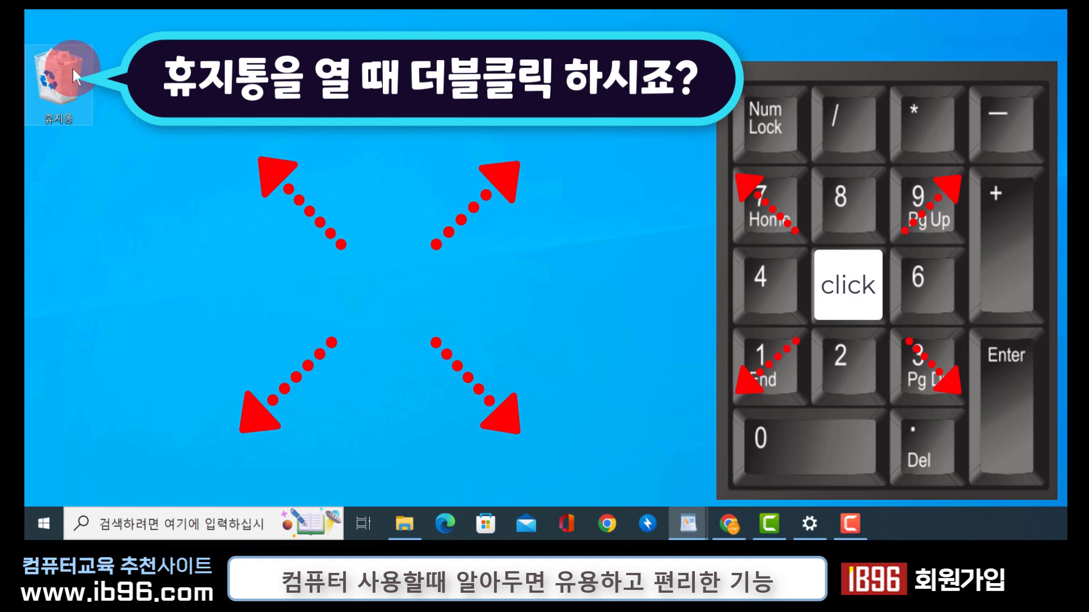
double_click(73, 69)
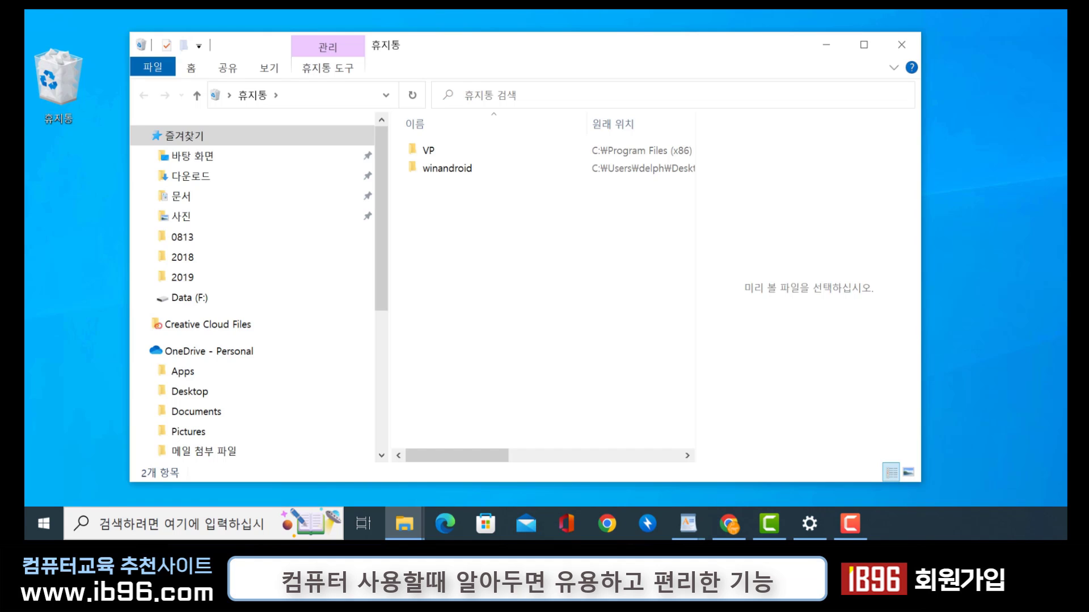
- View the Recycle Bin's size, item type and modified date columns, and close its window
left_click(66, 87)
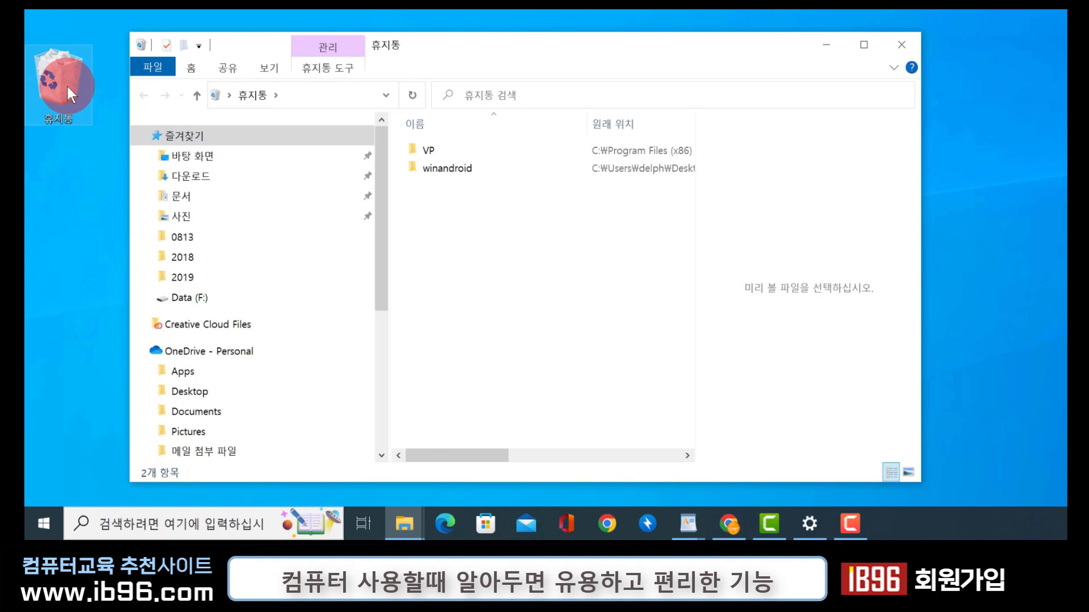
key("Right")
key("Right")
key("Right")
key("Right")
key("Right")
key("Left")
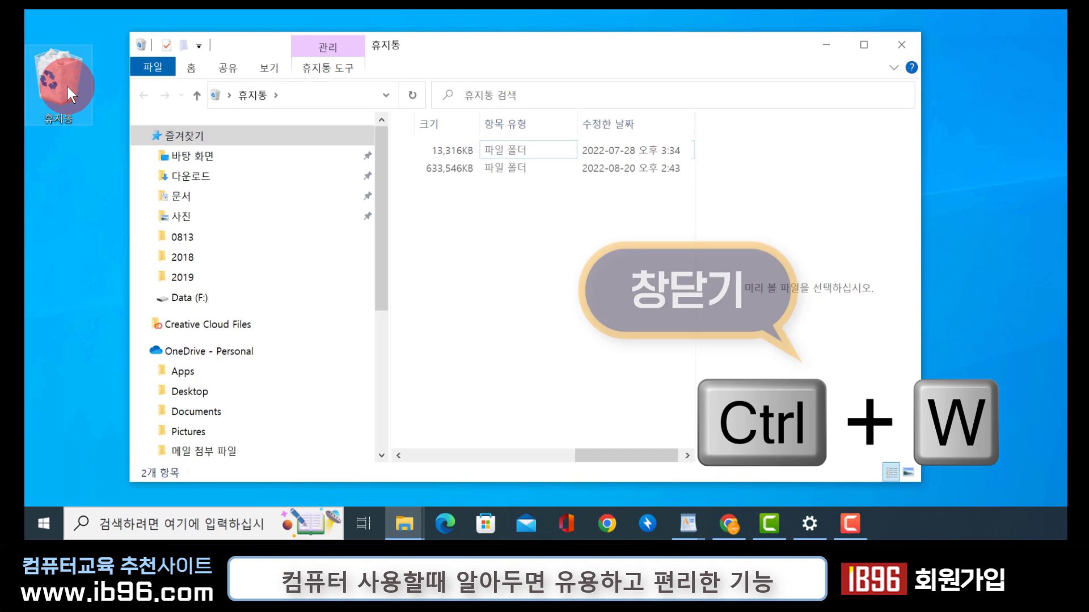
key("ctrl+w")
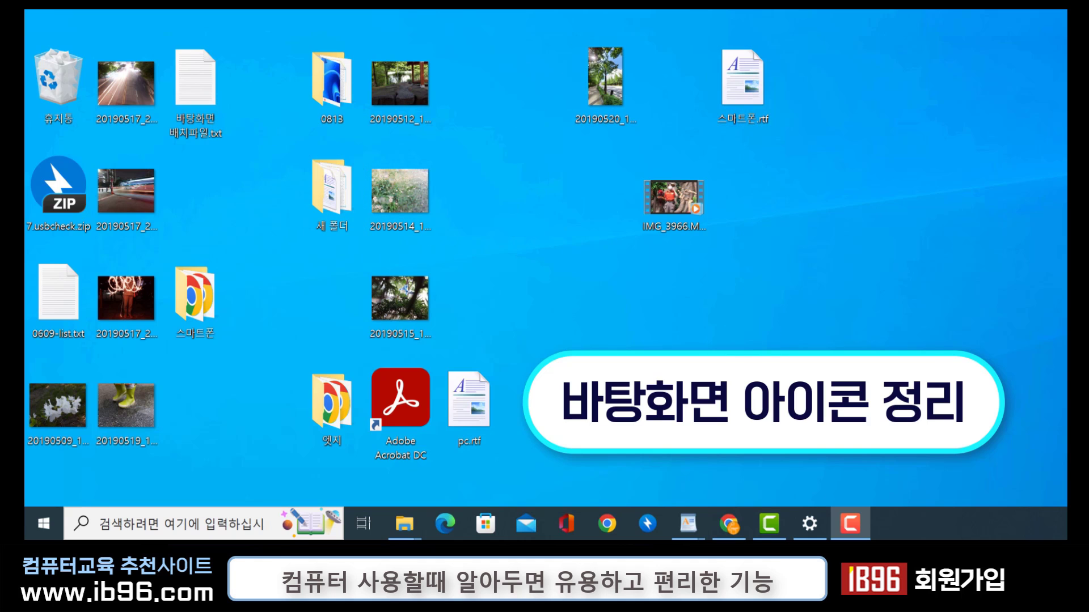
left_click(460, 405)
left_click(549, 275)
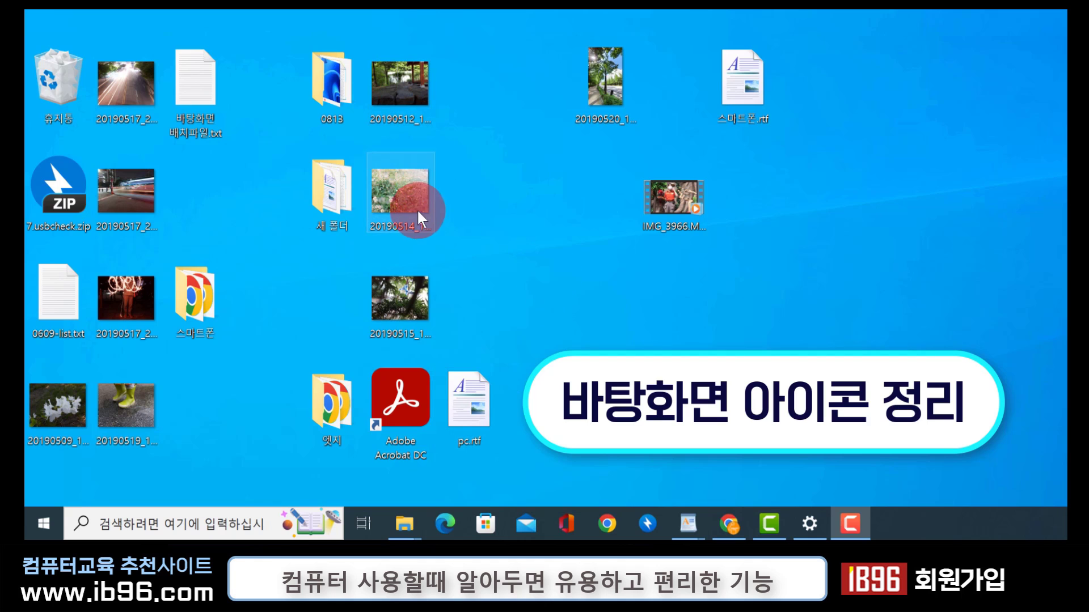
left_click(646, 208)
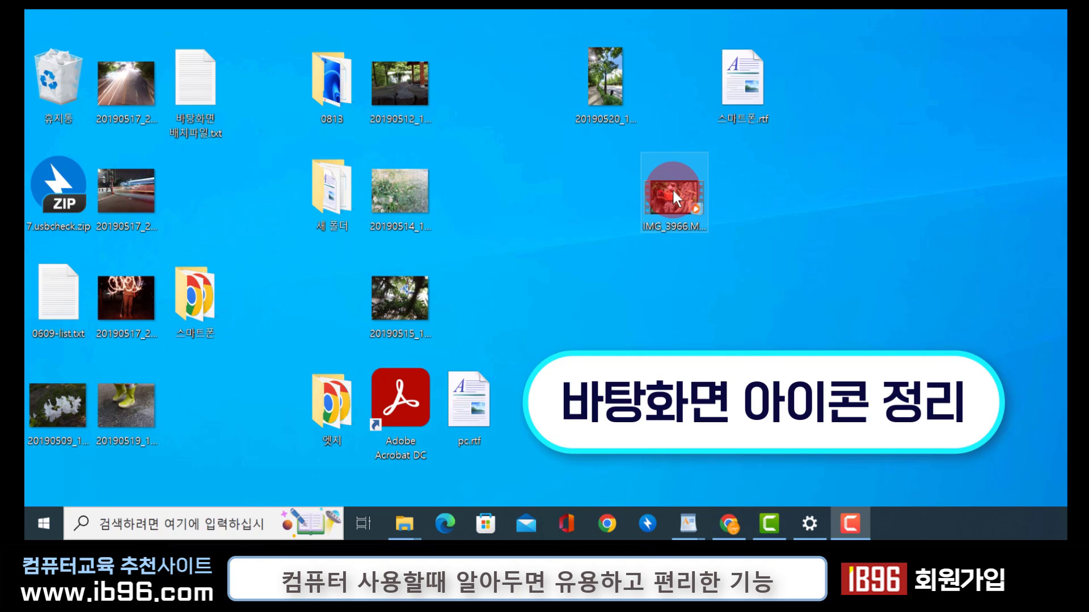
left_click(885, 157)
left_click(661, 226)
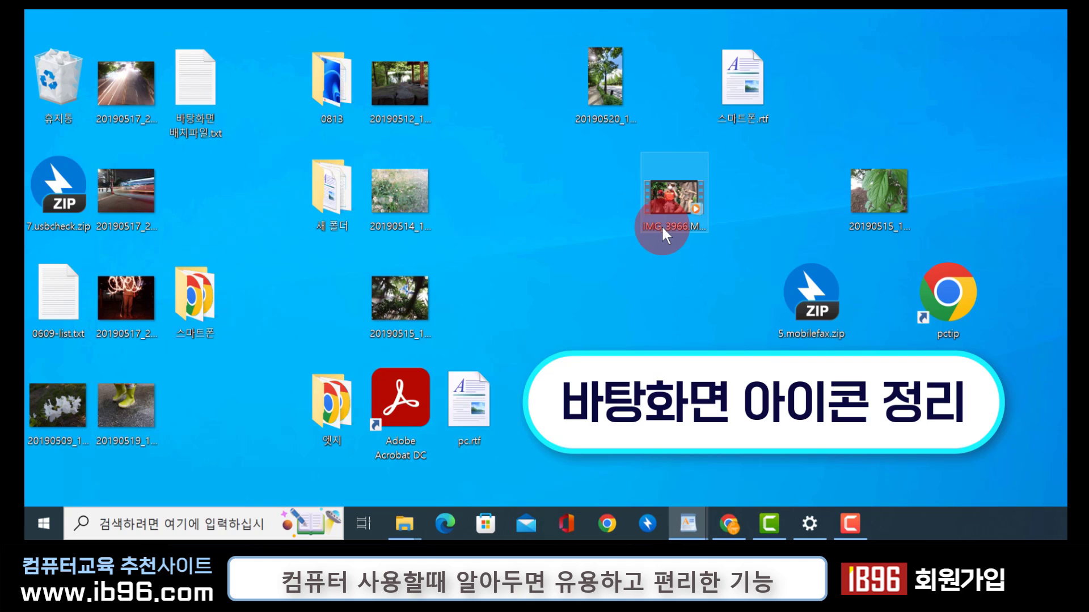
left_click(400, 346)
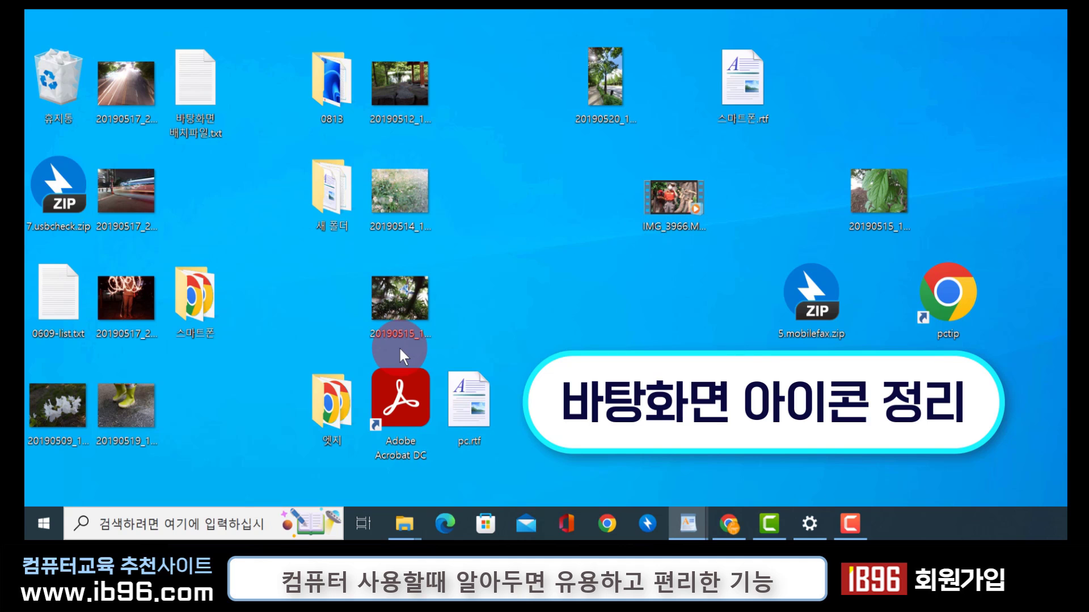
- Search for 메 and open 바탕화면 배치파일.txt in Notepad (메모장)
left_click(43, 524)
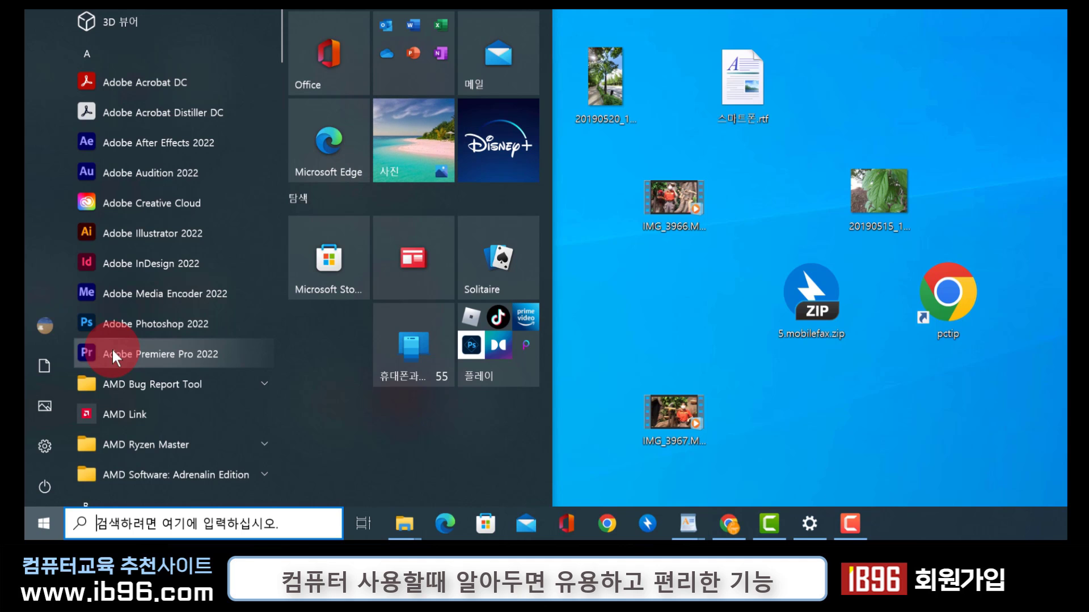
type("메")
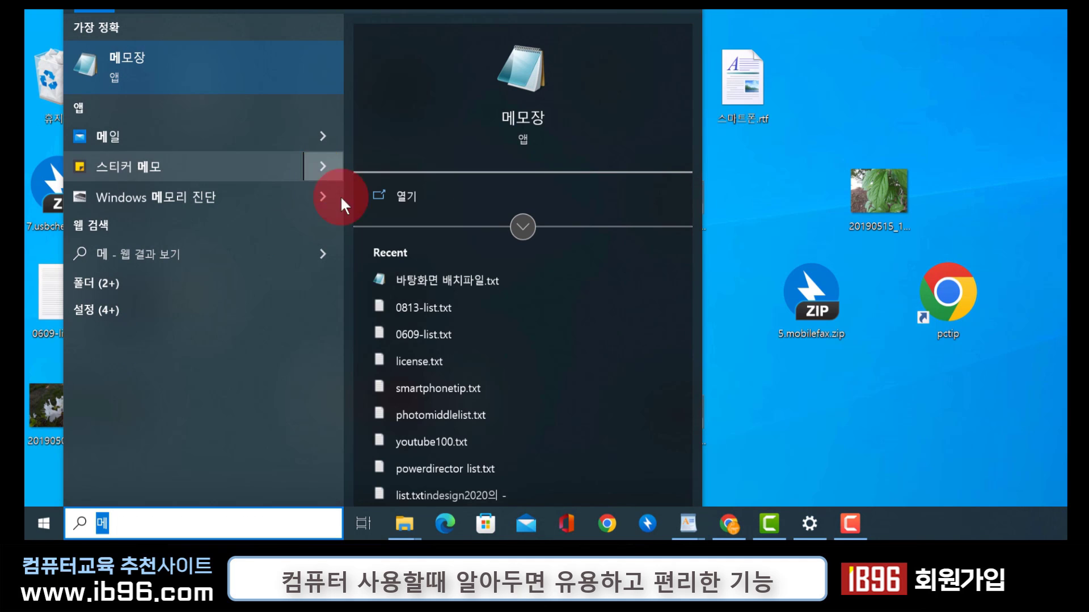
left_click(479, 189)
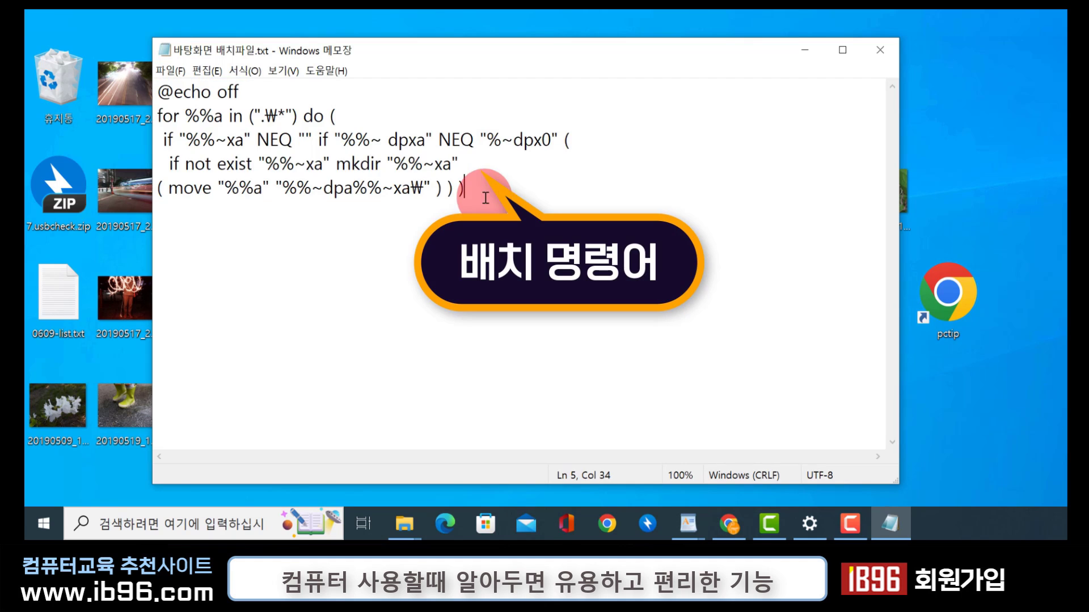
left_click_drag(484, 182, 142, 101)
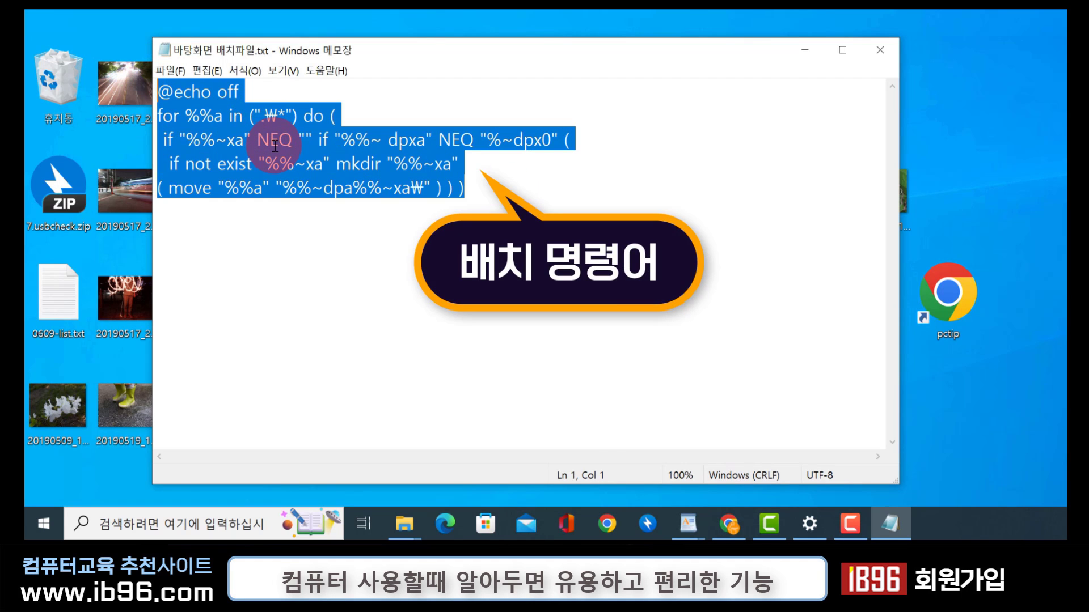
left_click(474, 194)
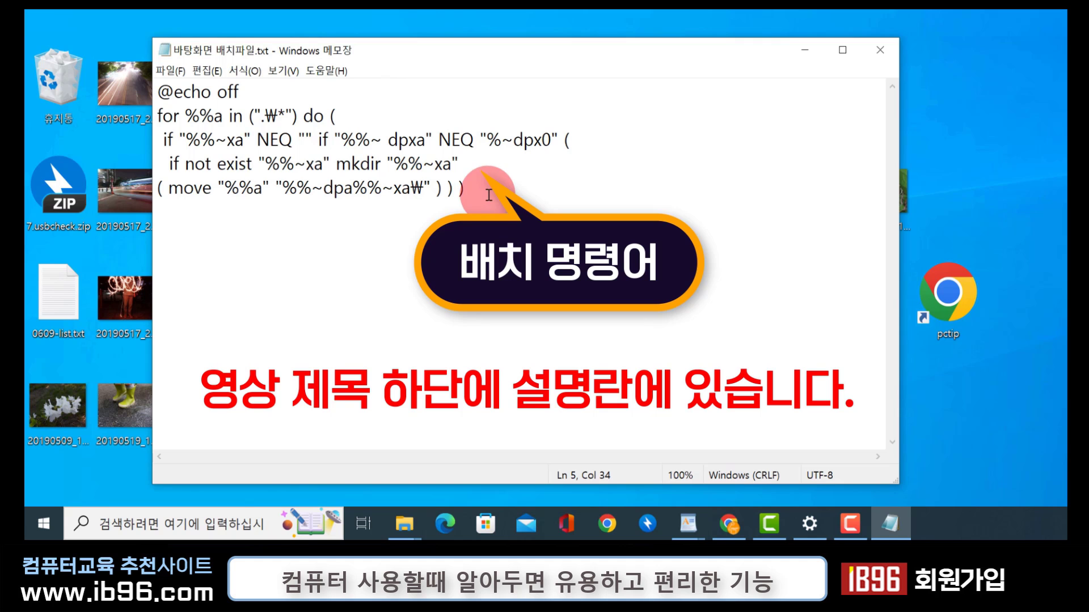
left_click_drag(485, 189, 60, 85)
key("Delete")
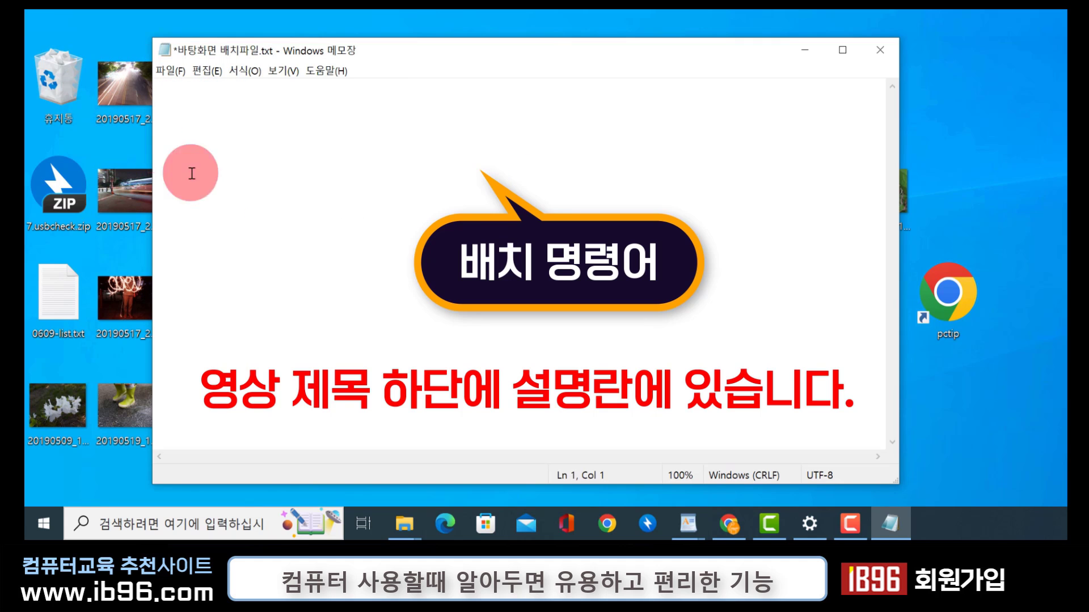
type("@echo off for %%a in (\".\\*\") do (  if \"%%~xa\" NEQ \"\" if \"%%~ dpxa\" NEQ \"%~dpx0\" (   if not exist \"%%~xa\" mkdir \"%%~xa\" ( move \"%%a\" \"%%~dpa%%~xa\\\" ) ) )")
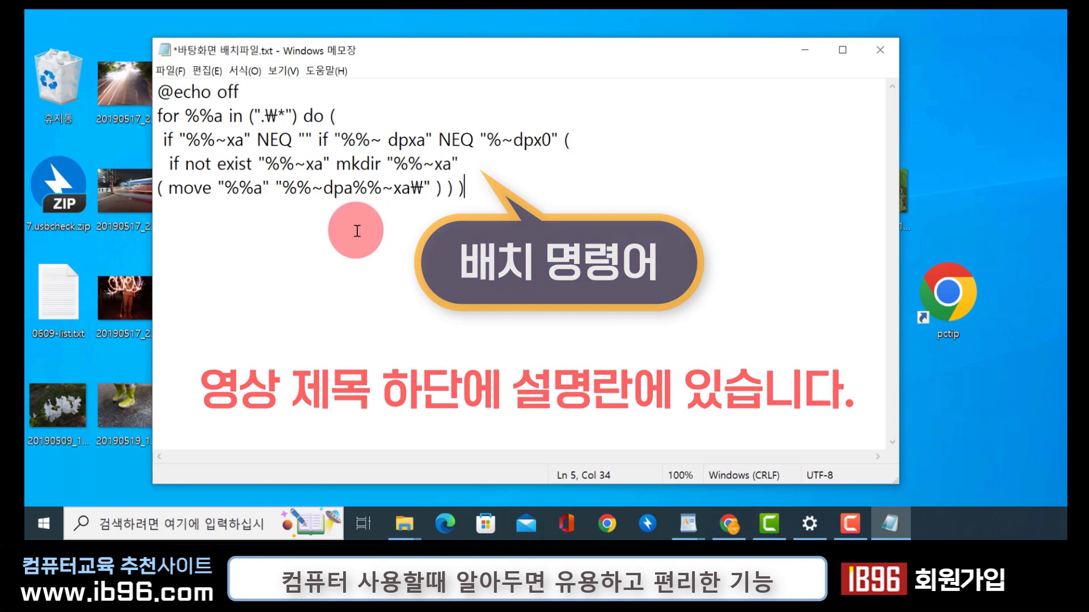
left_click(173, 70)
left_click(264, 138)
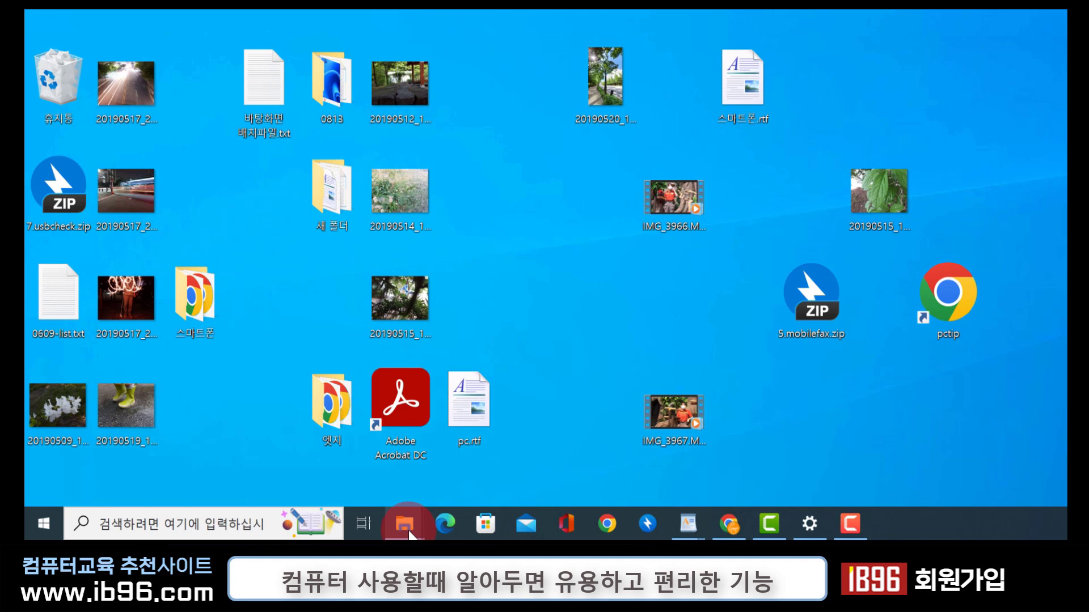
- Check in File Explorer's view options that file name extensions (파일 확장명) are shown, and close the window
mouse_move(410, 533)
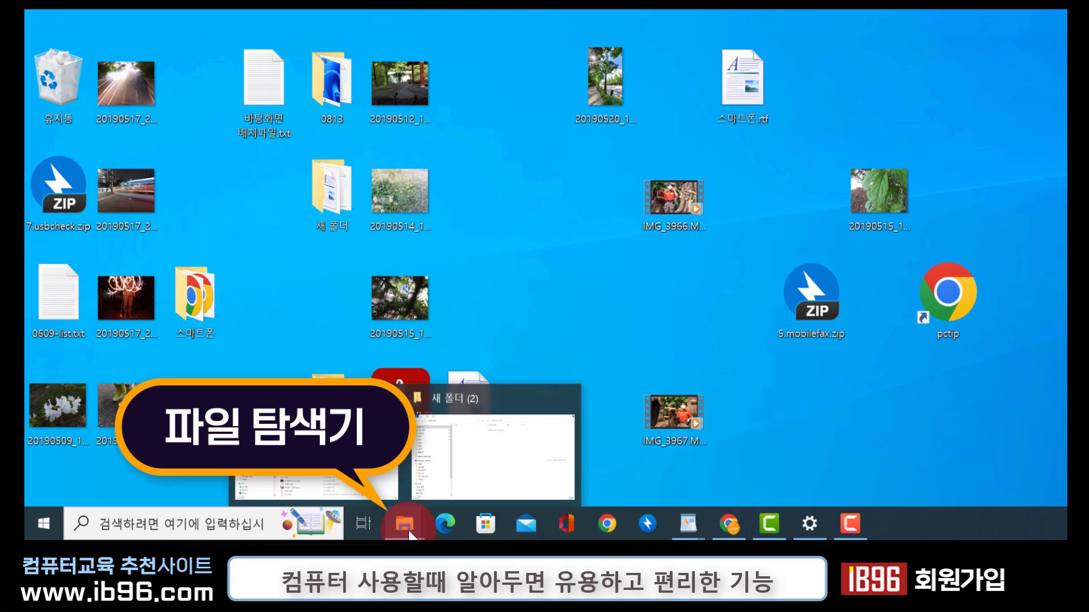
left_click(341, 487)
left_click(284, 73)
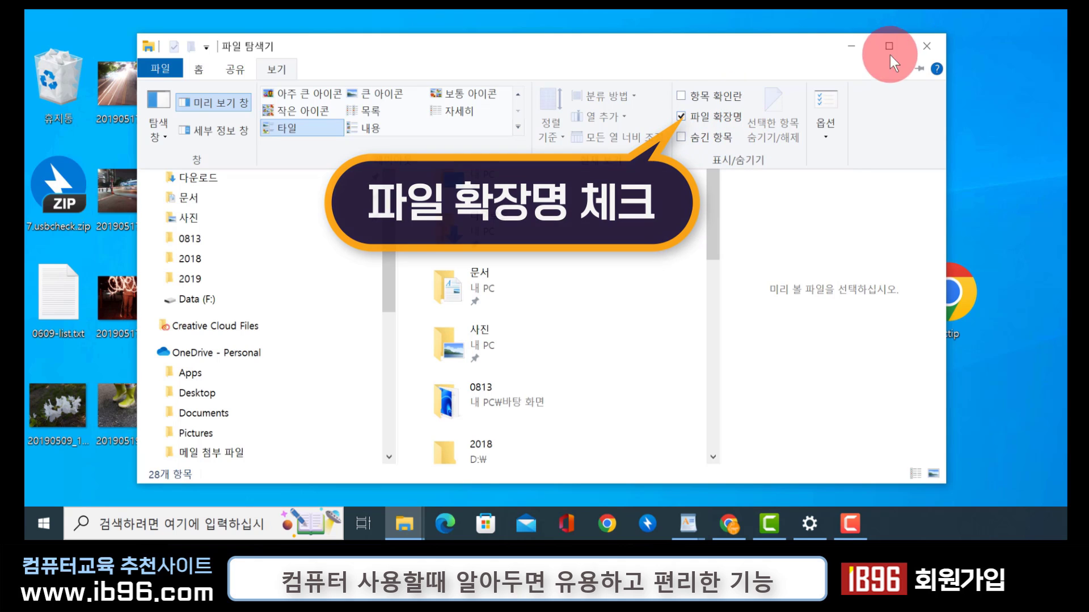
left_click(928, 45)
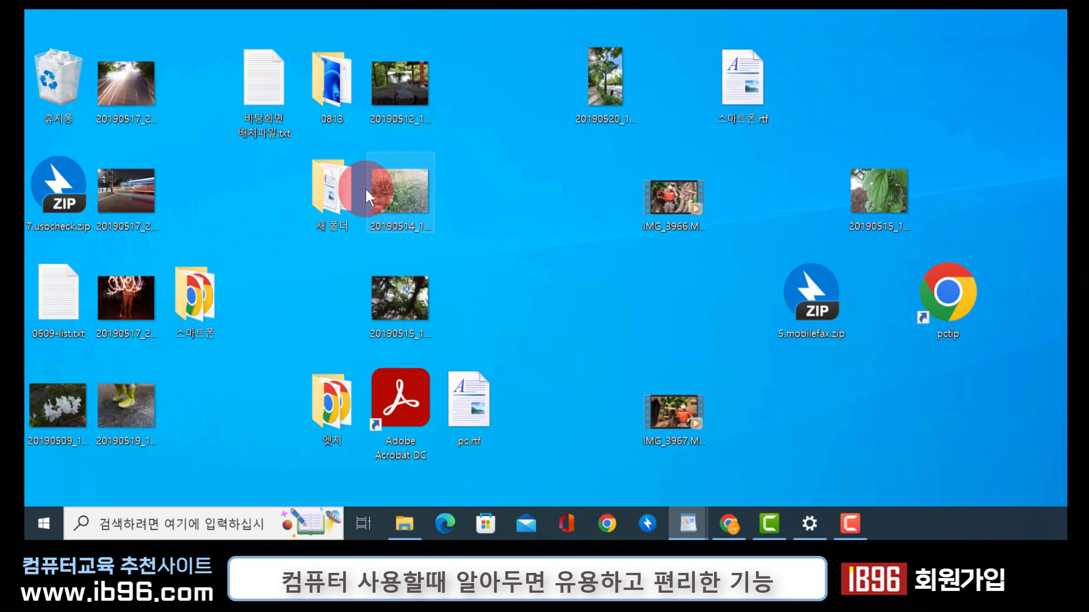
- Rename the desktop script file to 바탕화면 배치파일.bat and accept the extension change
left_click(283, 134)
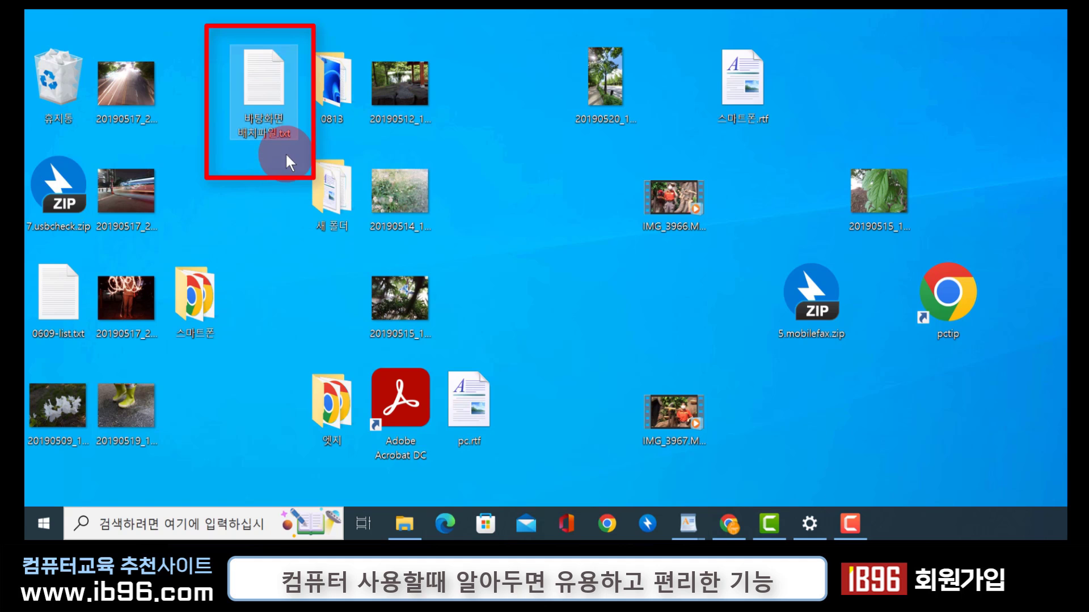
left_click(281, 139)
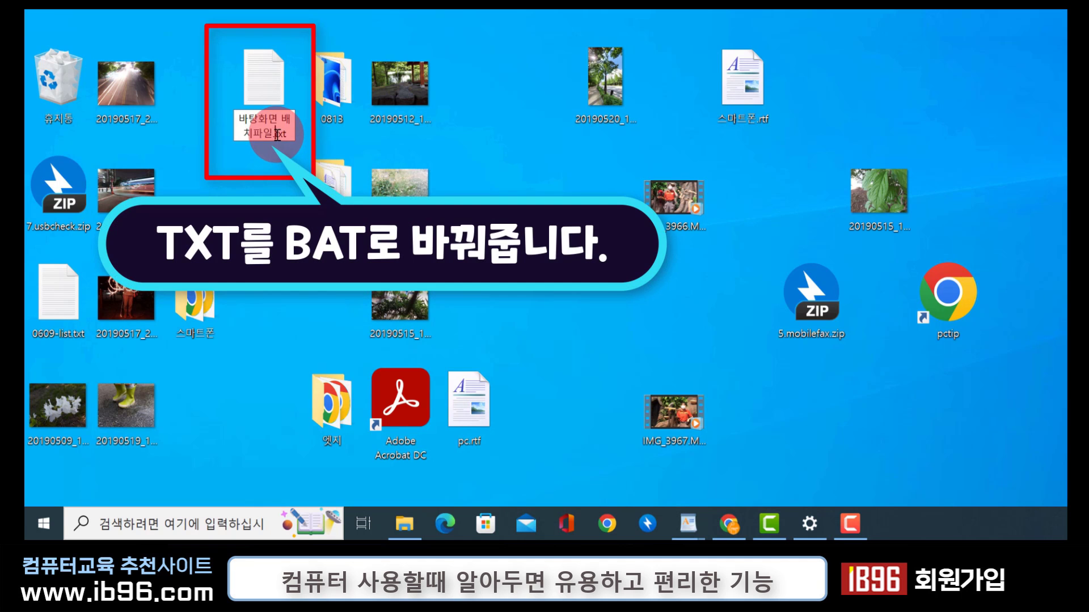
left_click_drag(277, 135, 302, 138)
type("bat")
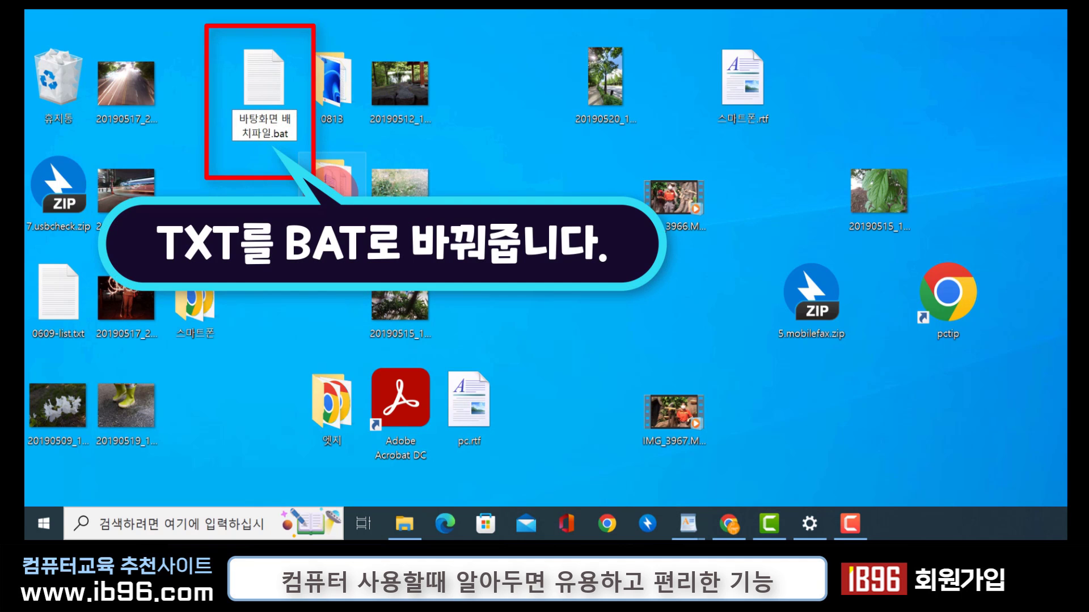
left_click(574, 227)
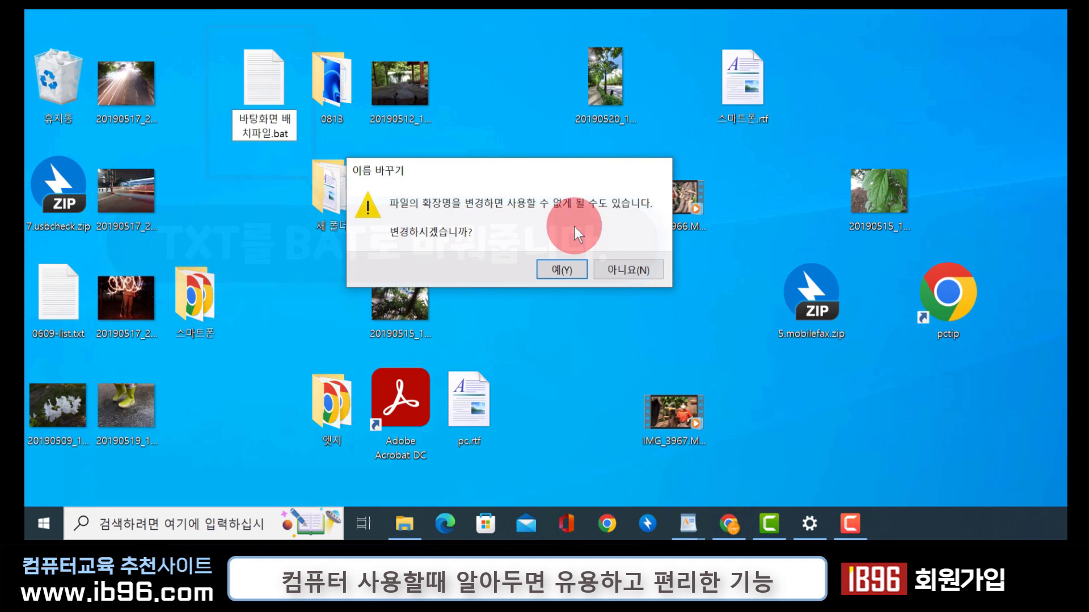
left_click(562, 270)
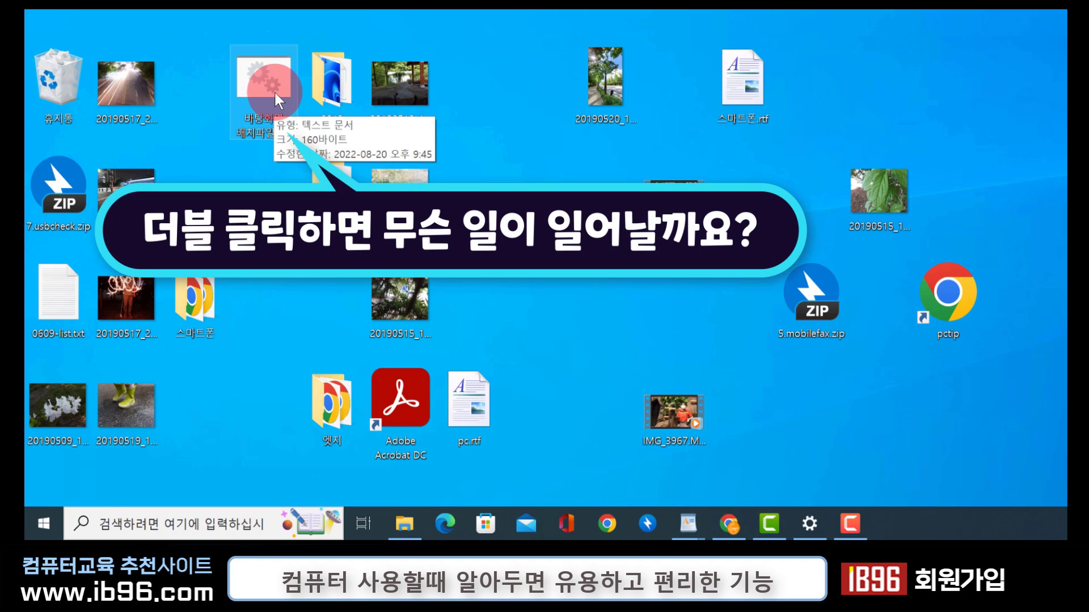
- Run 바탕화면 배치파일.bat to sort the desktop files into folders by extension
double_click(275, 94)
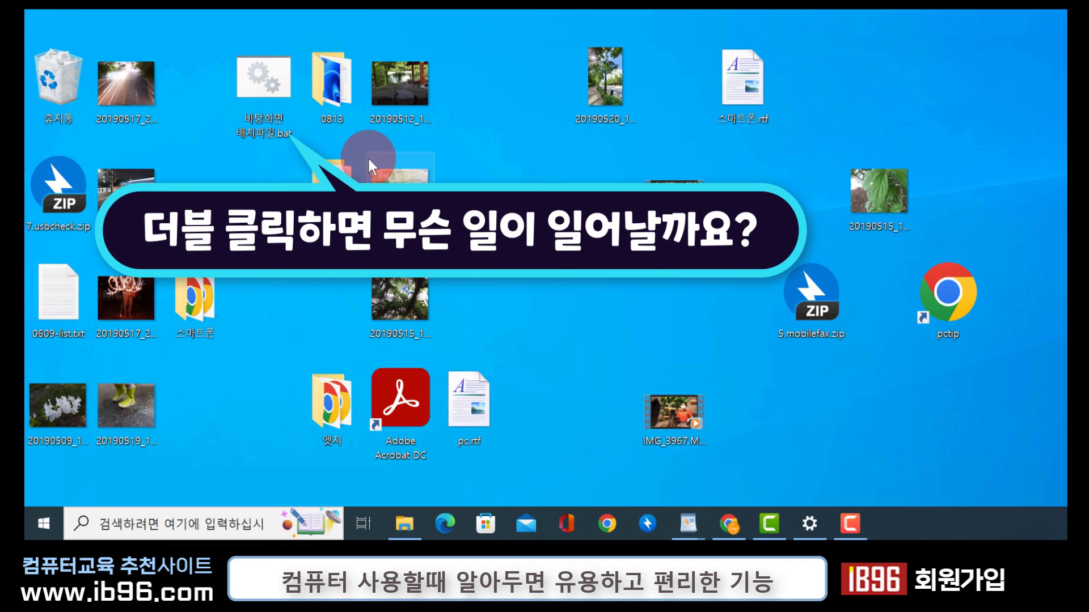
left_click(263, 91)
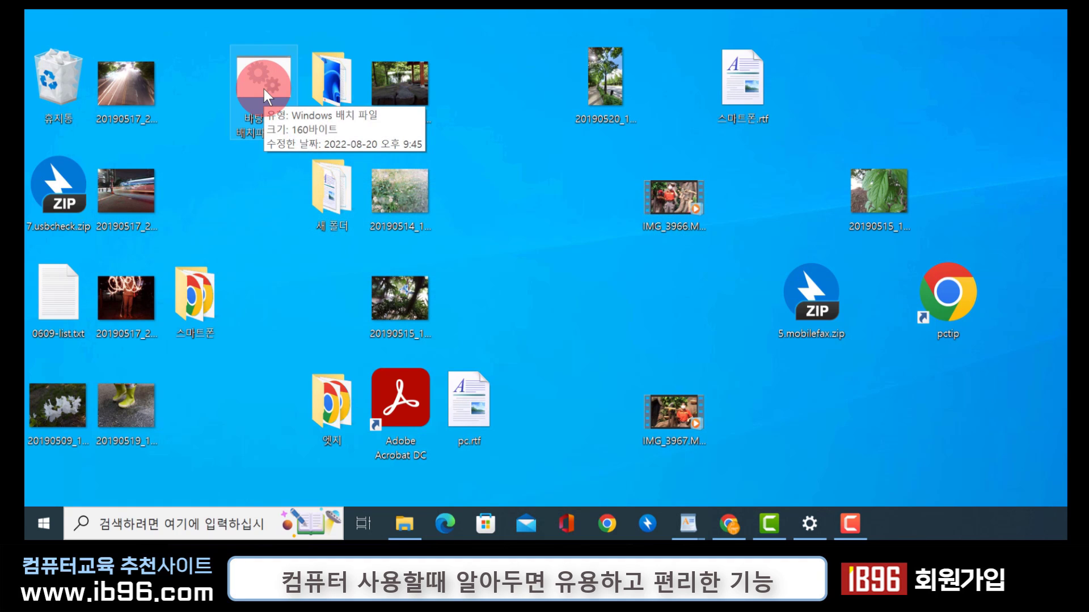
double_click(264, 90)
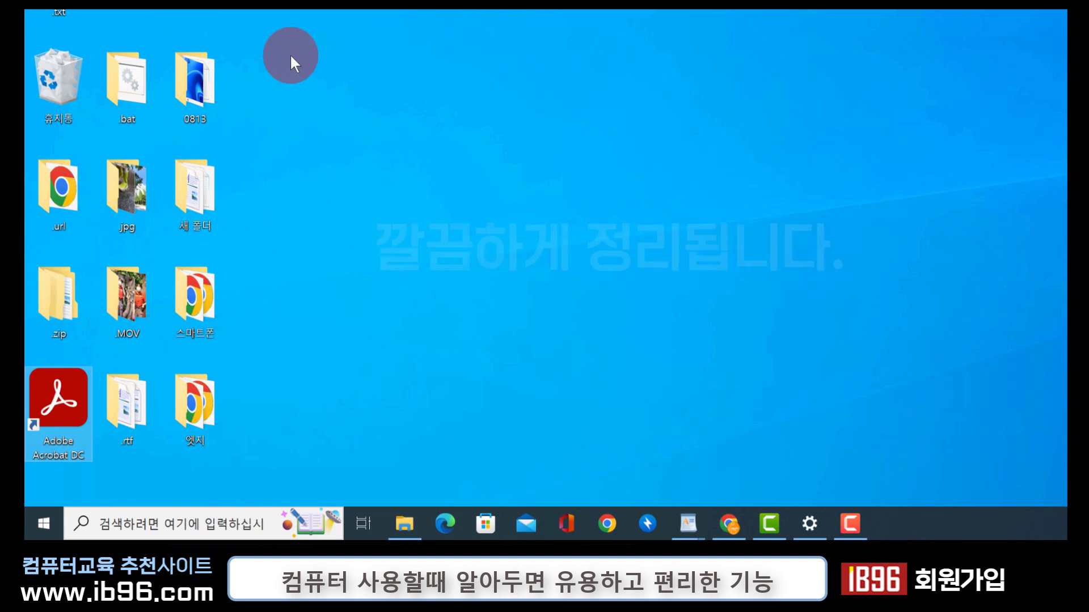
- Open the .jpg folder on the desktop and look through its pictures
double_click(128, 196)
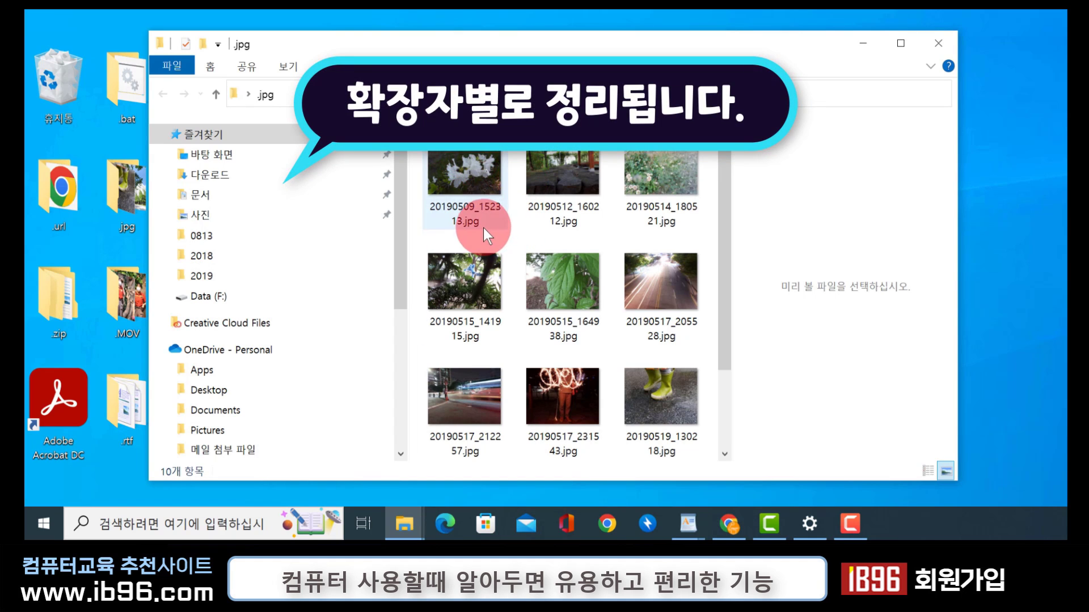
scroll(615, 290, "down", 2)
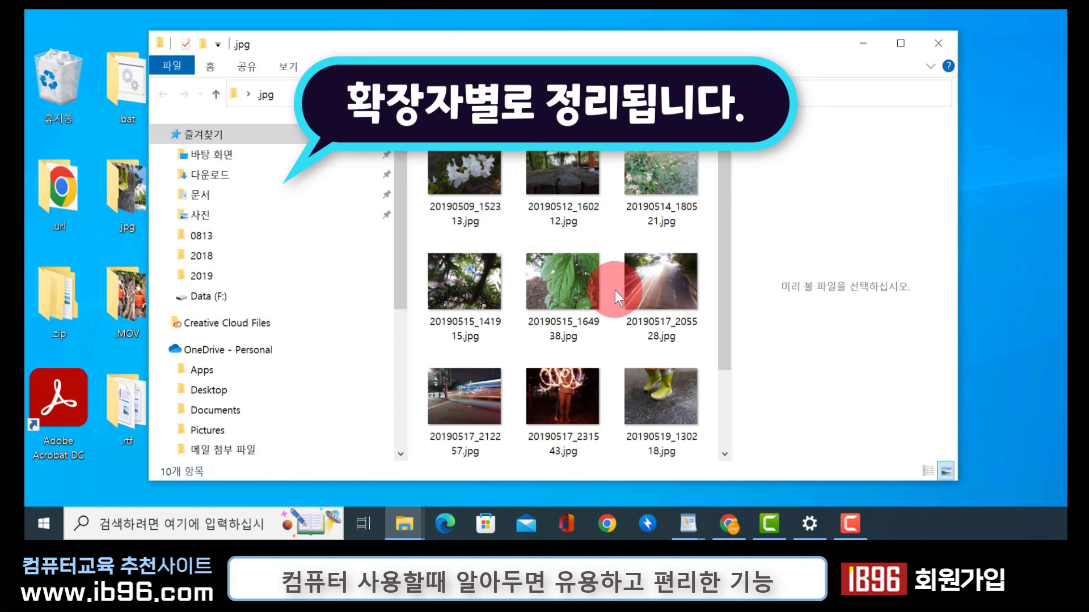
- Close the .jpg folder and check the contents of the .MOV and .zip folders on the desktop
left_click(939, 41)
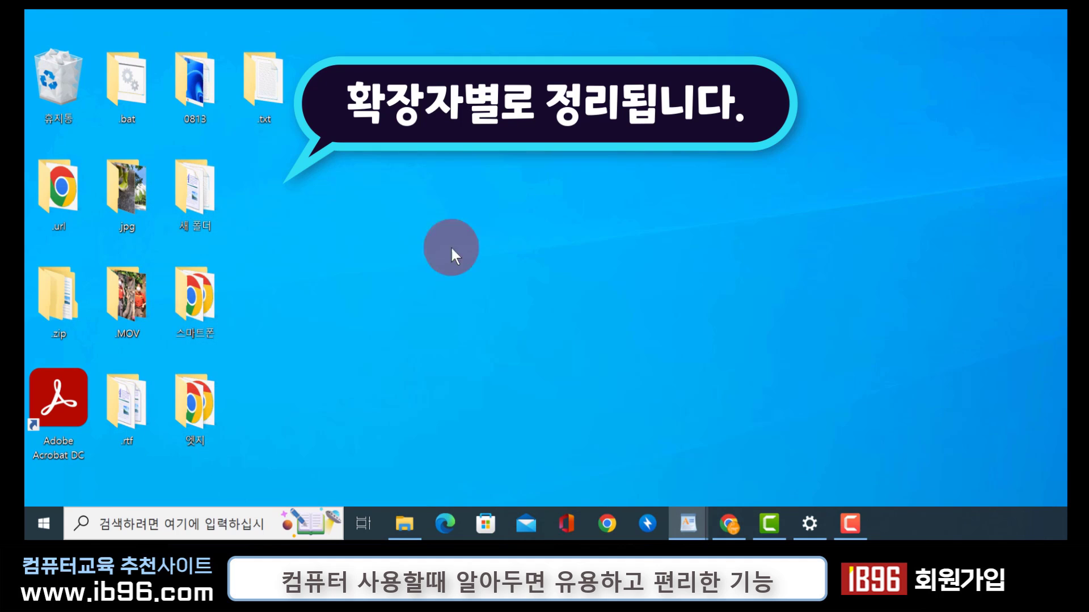
double_click(136, 311)
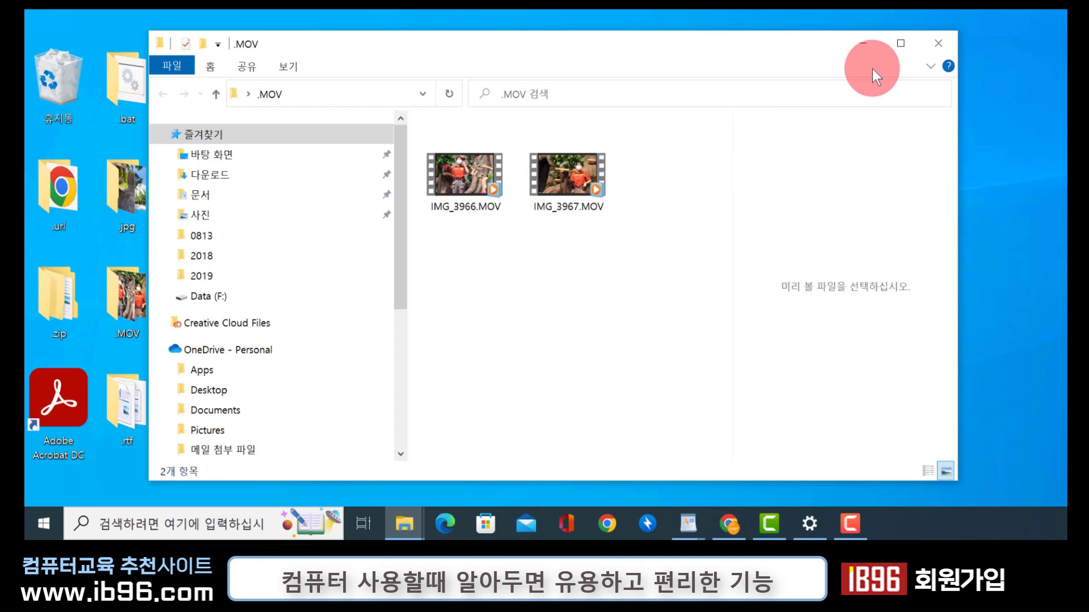
left_click(938, 47)
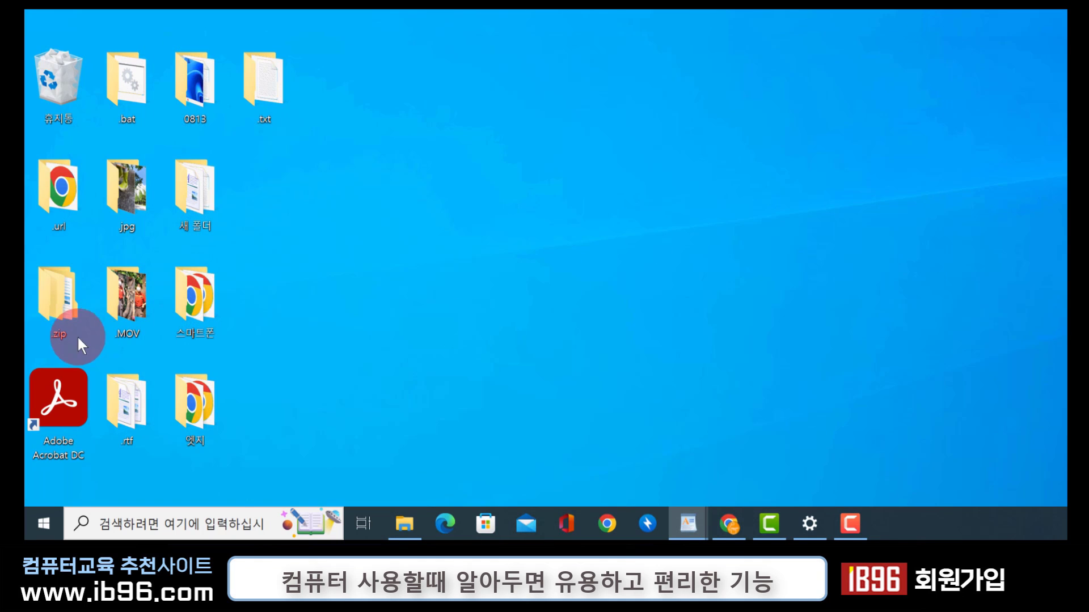
double_click(46, 318)
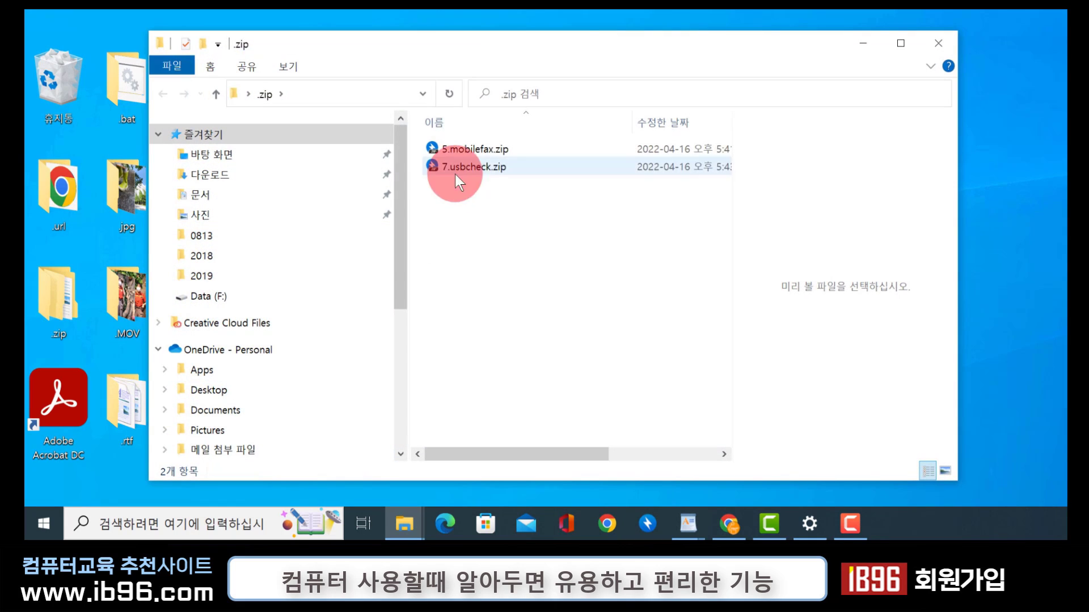
left_click(941, 43)
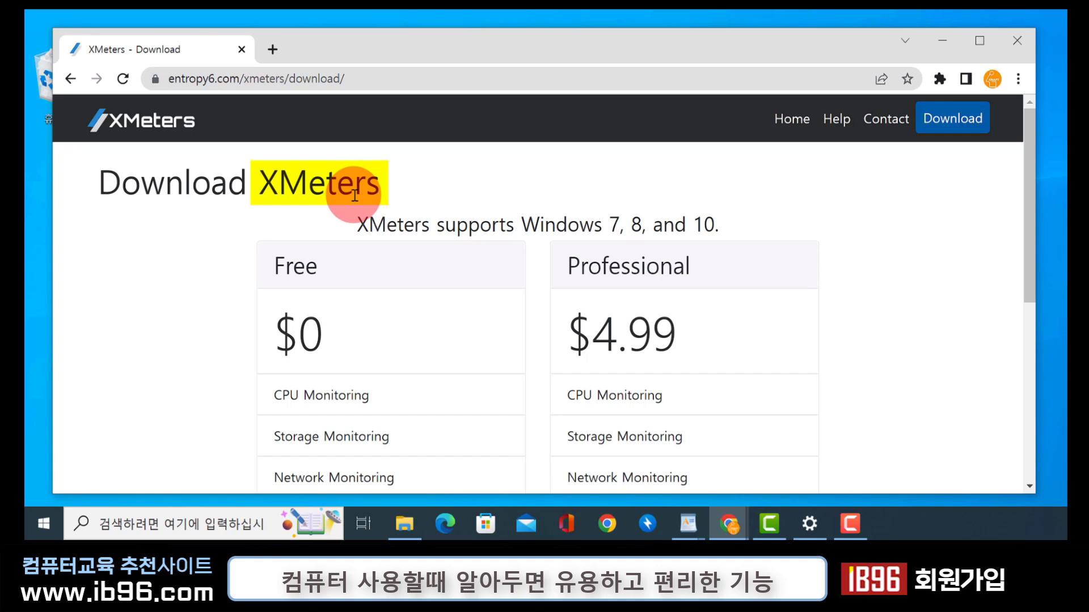
- Download the free version of XMeters from entropy6.com/xmeters/download
left_click(304, 76)
left_click(305, 76)
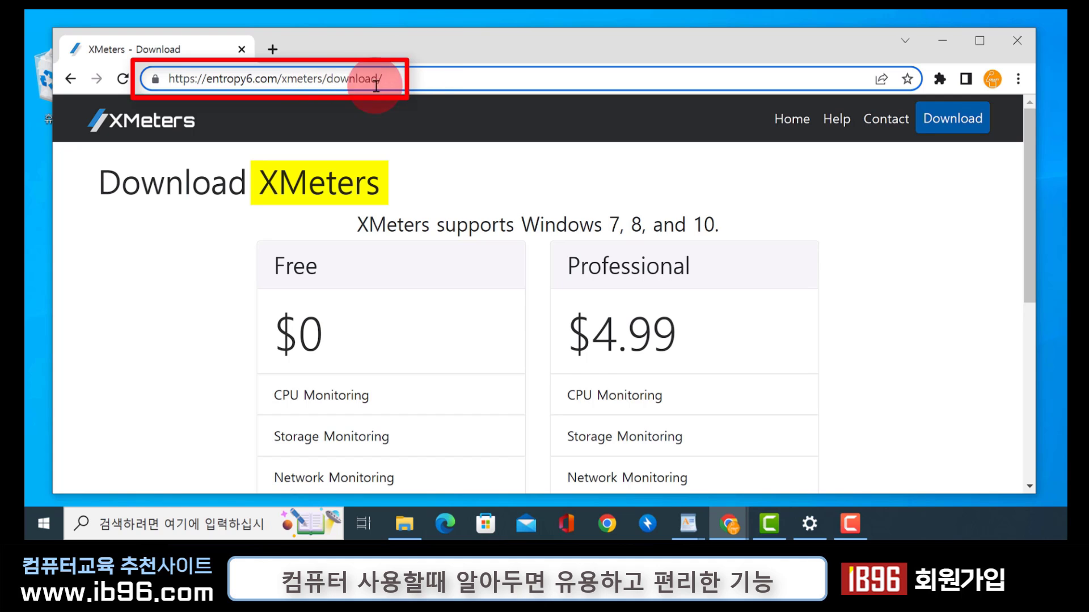
scroll(369, 295, "down", 3)
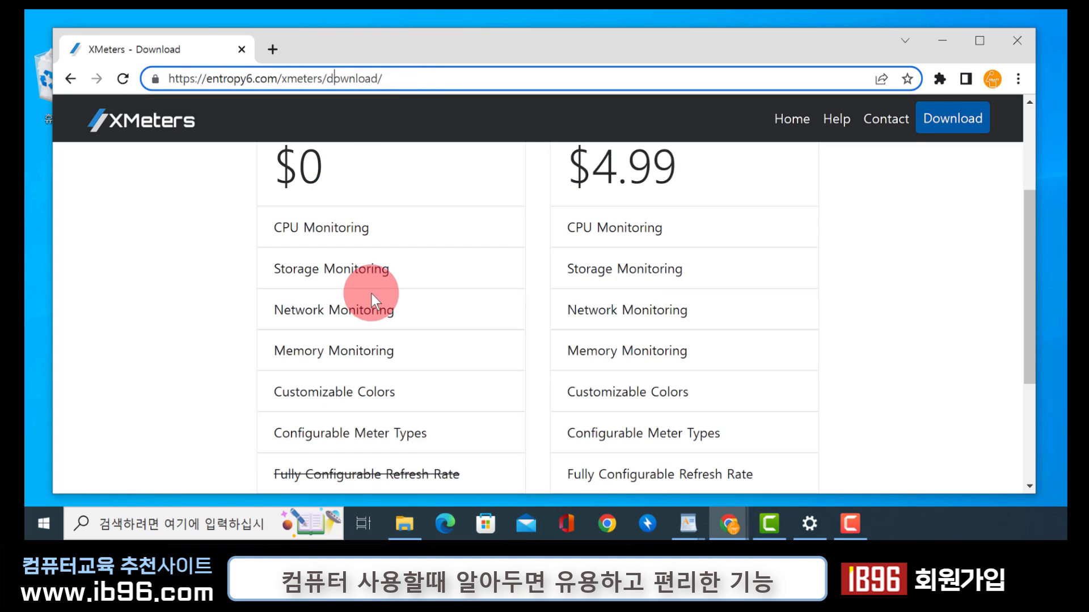
scroll(372, 294, "up", 1)
scroll(372, 294, "down", 3)
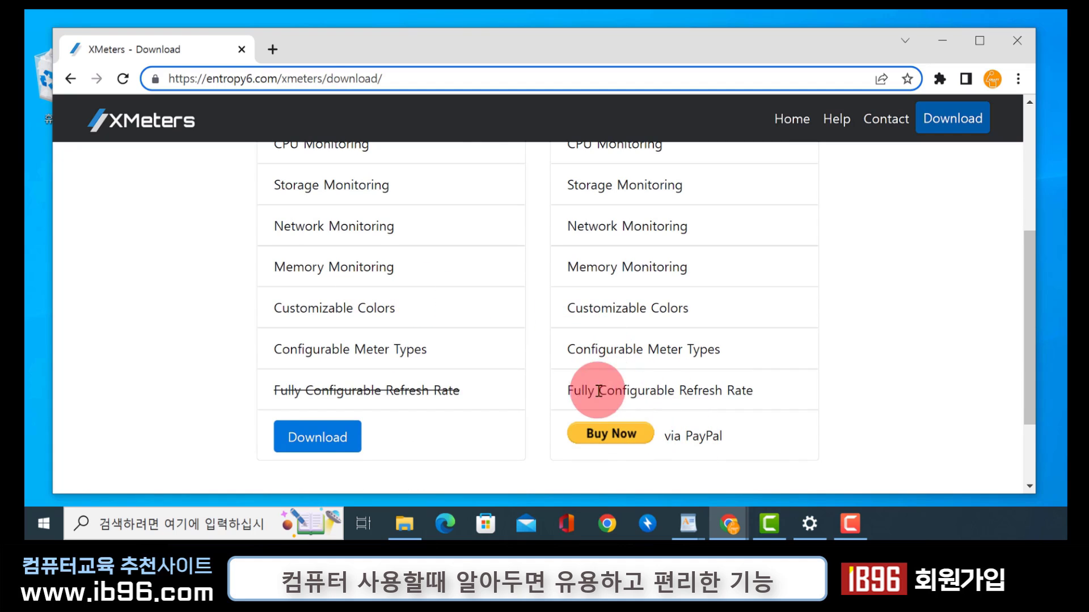
scroll(499, 366, "up", 5)
scroll(341, 346, "down", 5)
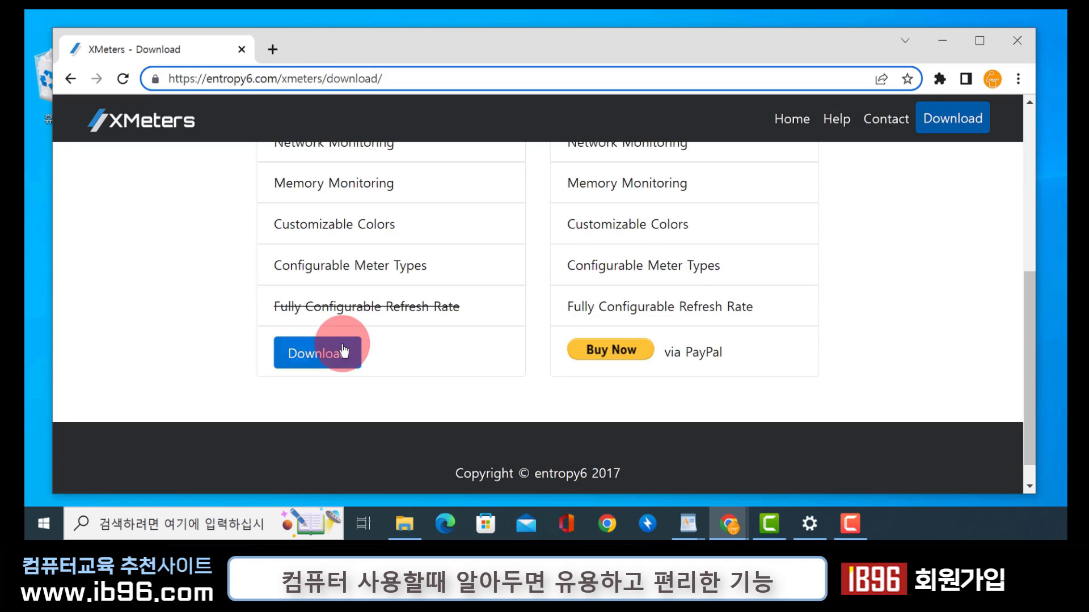
scroll(404, 339, "up", 2)
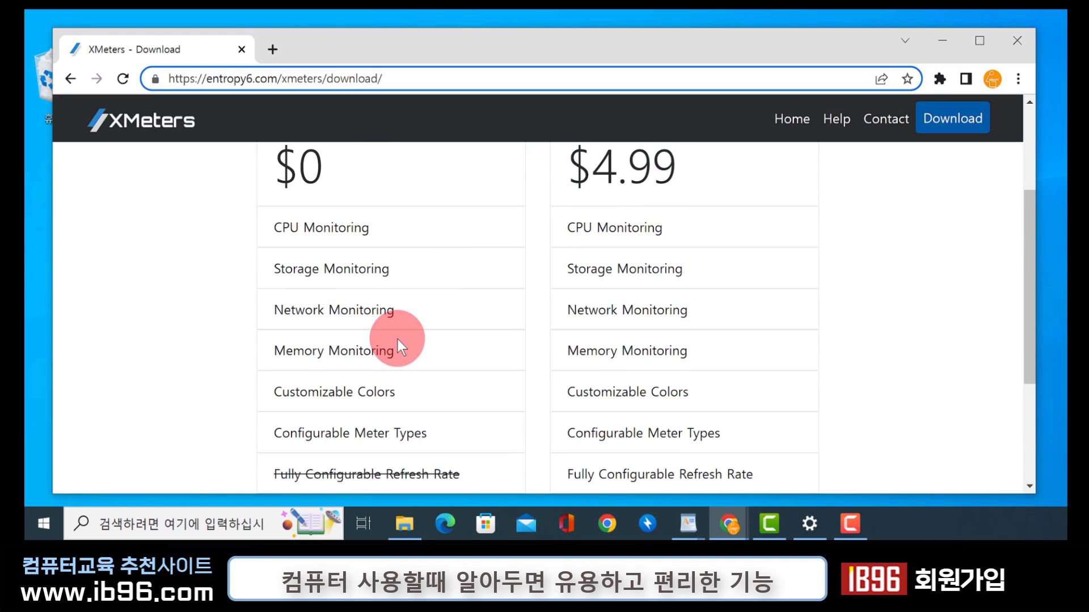
scroll(397, 339, "down", 3)
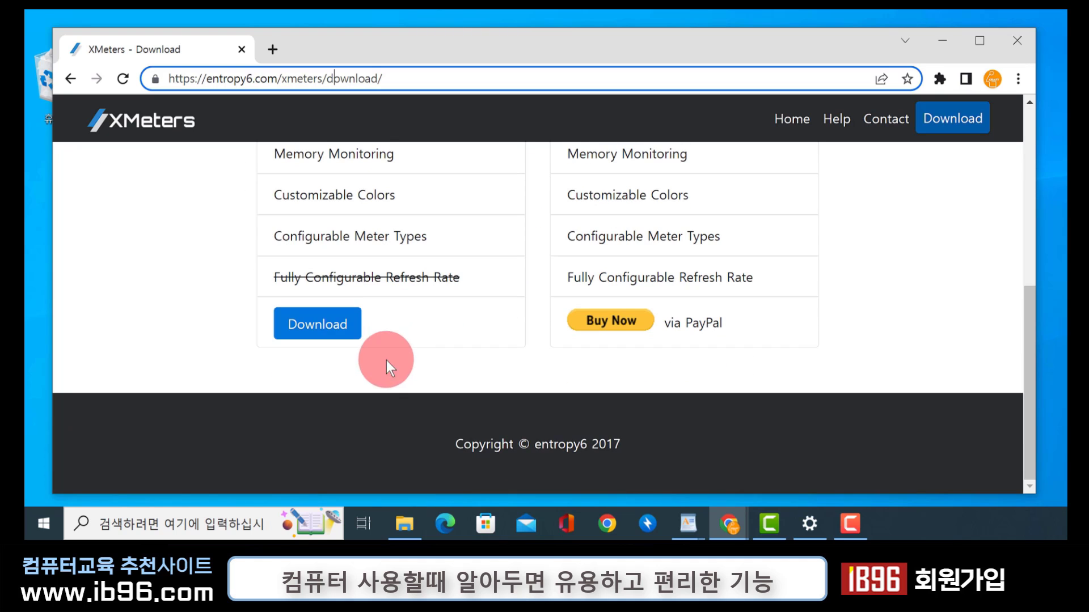
left_click(332, 332)
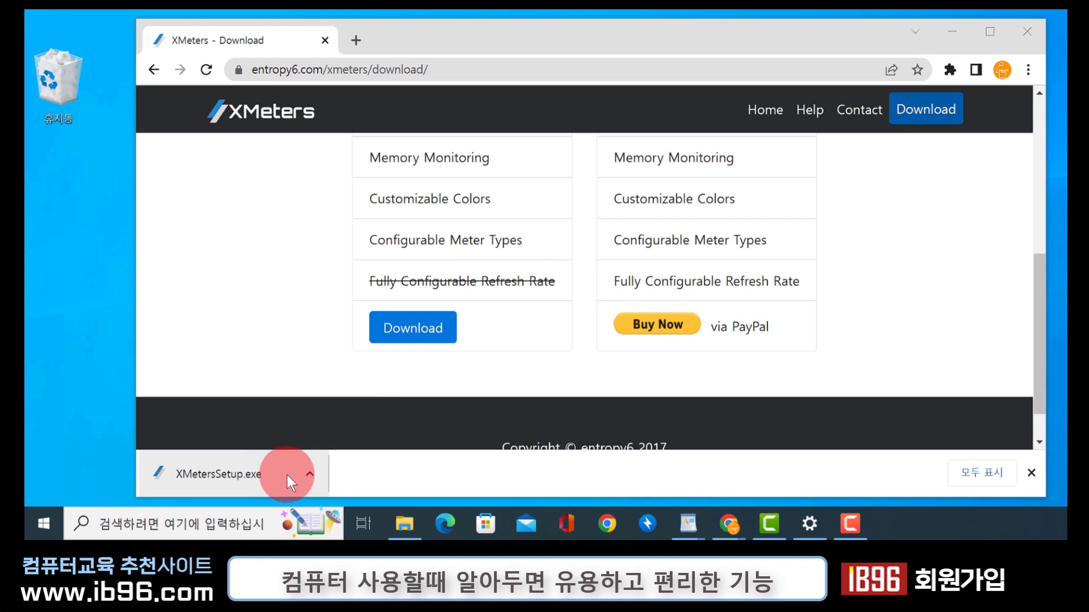
- Show the downloaded XMetersSetup.exe in its folder, move it to the desktop, and close the folder and browser windows
left_click(315, 478)
left_click(363, 417)
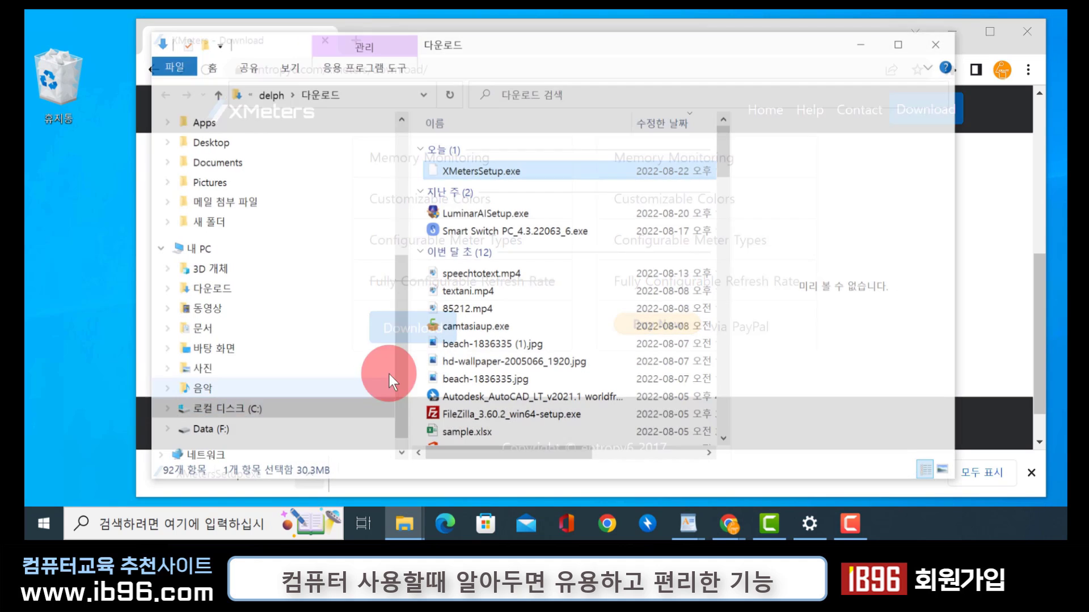
left_click_drag(431, 165, 71, 215)
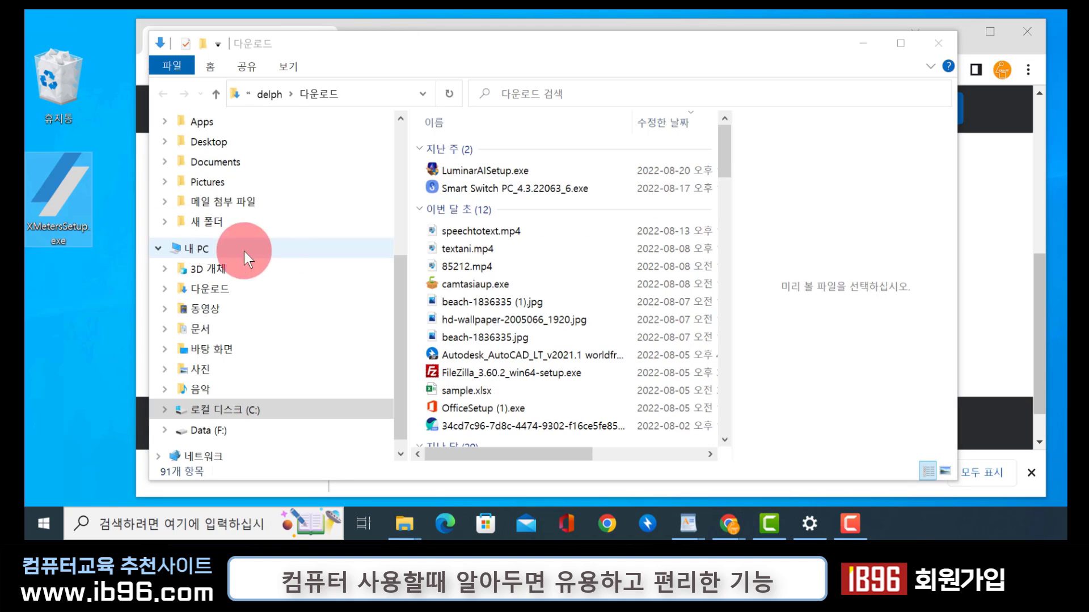
left_click(946, 46)
left_click(1040, 29)
- Install XMeters from XMetersSetup.exe, accepting the license and closing and restarting applications in use, and allow its toolbar on the taskbar
double_click(57, 190)
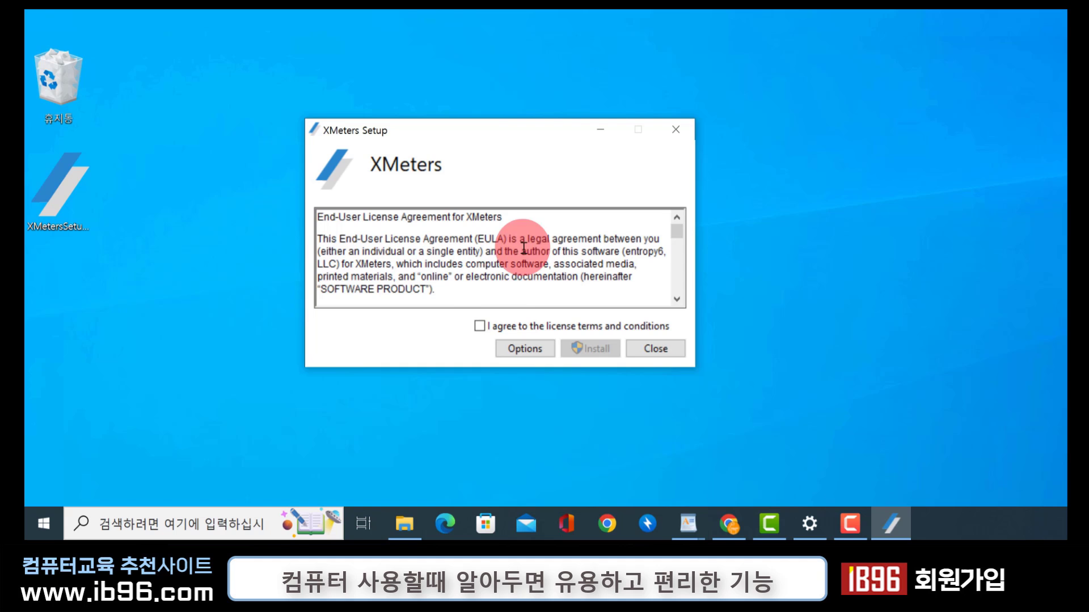
left_click(479, 326)
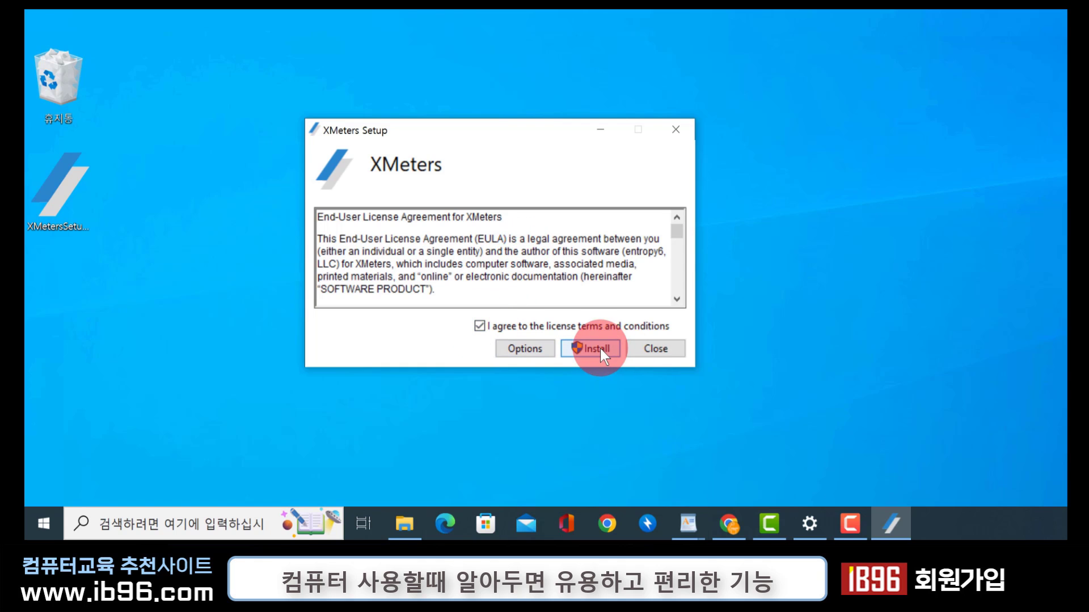
left_click(600, 348)
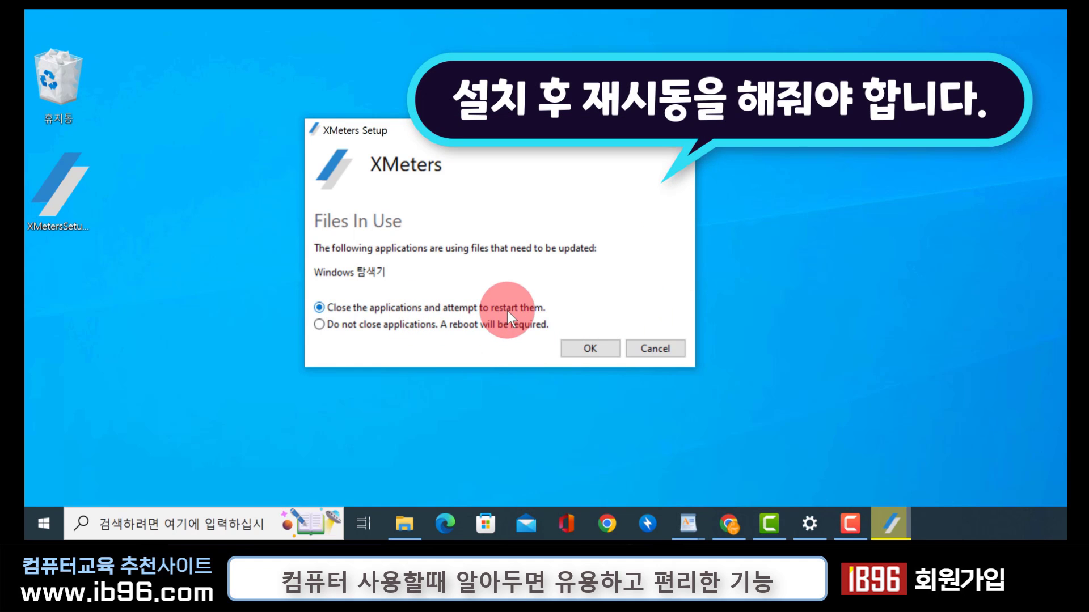
left_click(589, 348)
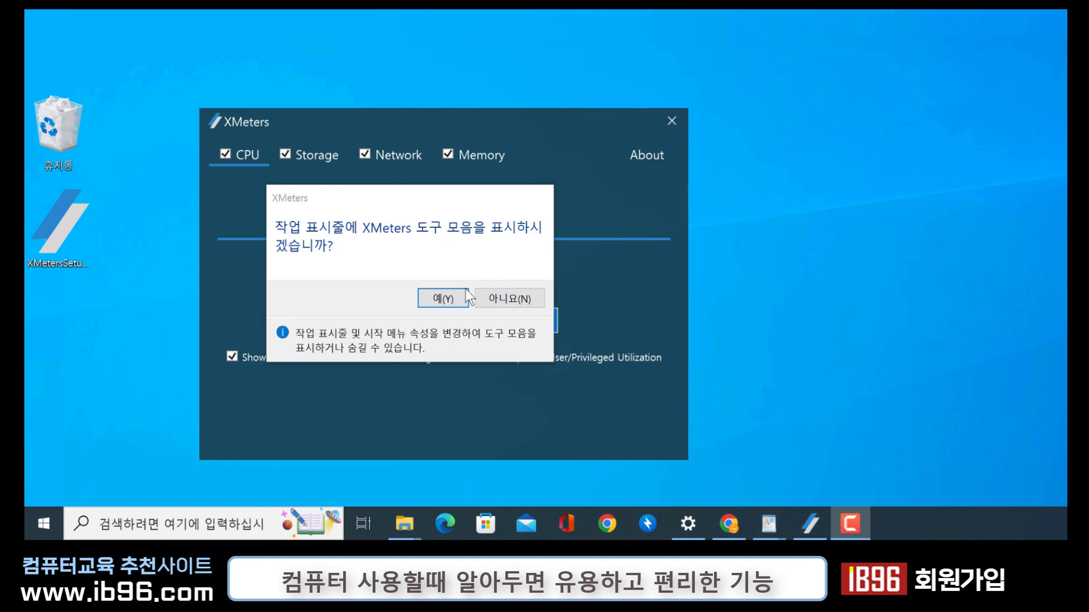
left_click(443, 299)
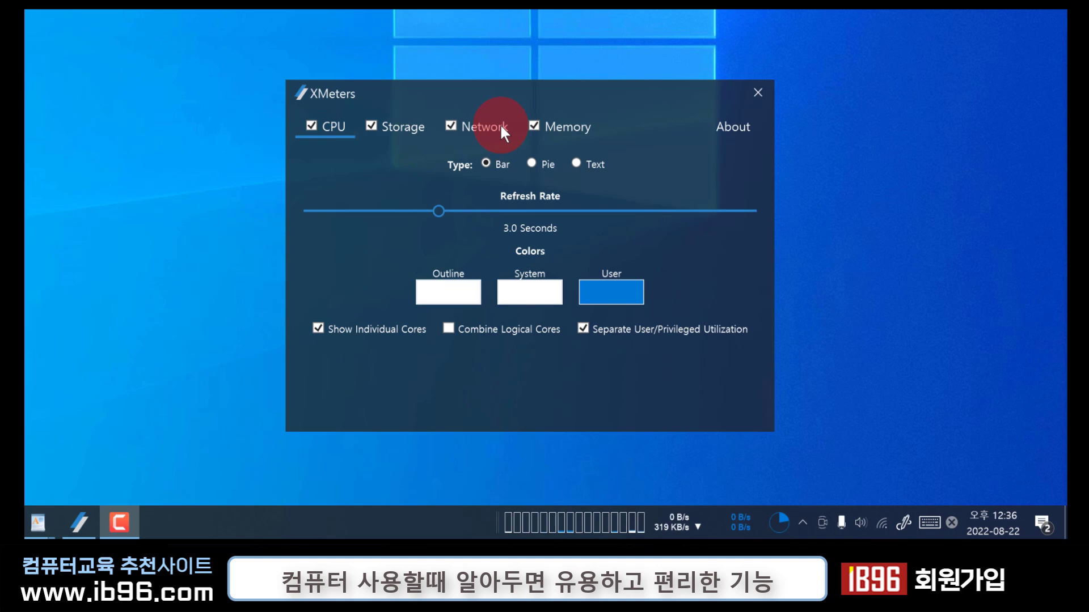
- Turn off the Memory, Storage and CPU meters in XMeters, keeping only Network on the taskbar
left_click(533, 125)
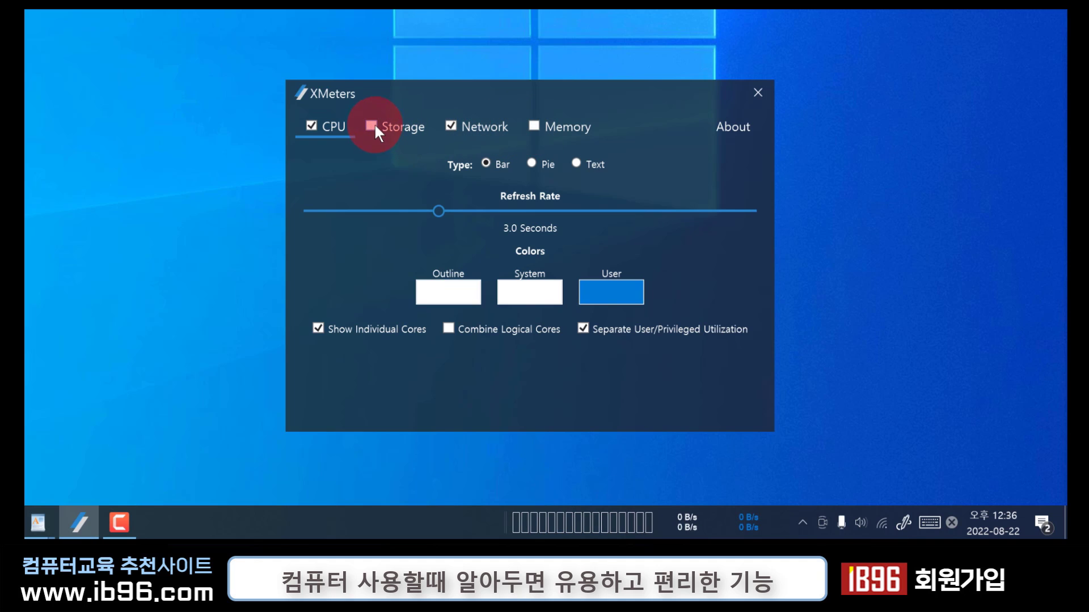
left_click(311, 124)
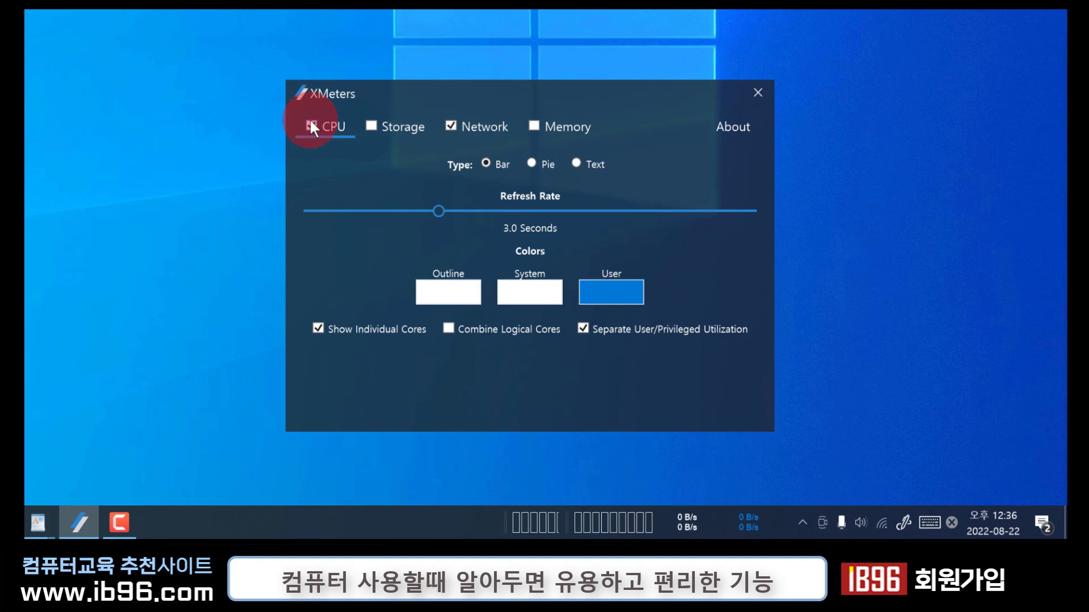
left_click(744, 528)
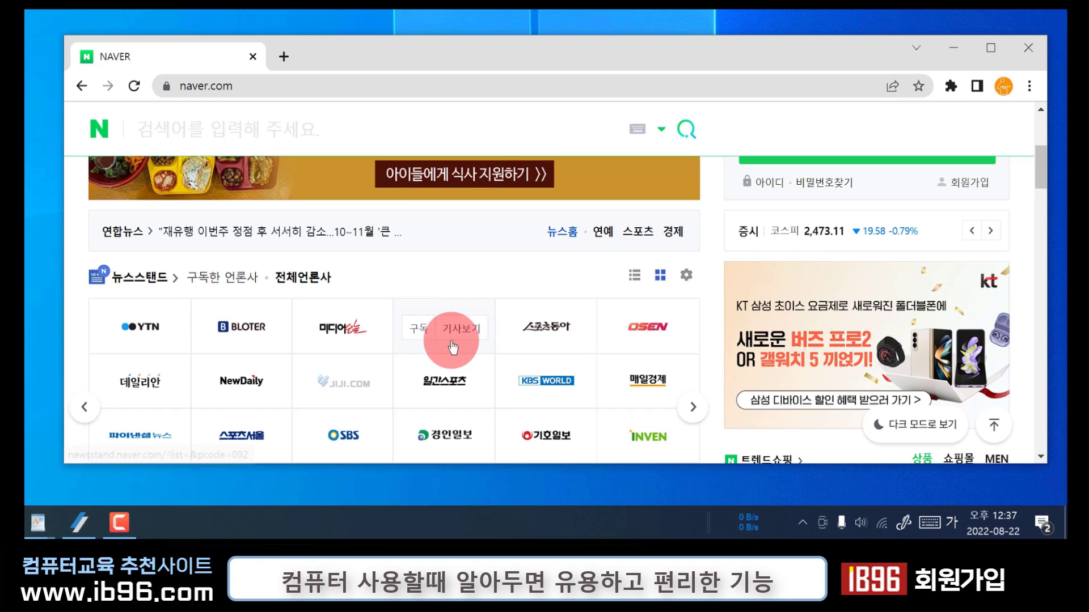
- Open ZDNet Korea from Naver's newsstand and scroll through its table tennis player article while watching the taskbar network speed
left_click(461, 330)
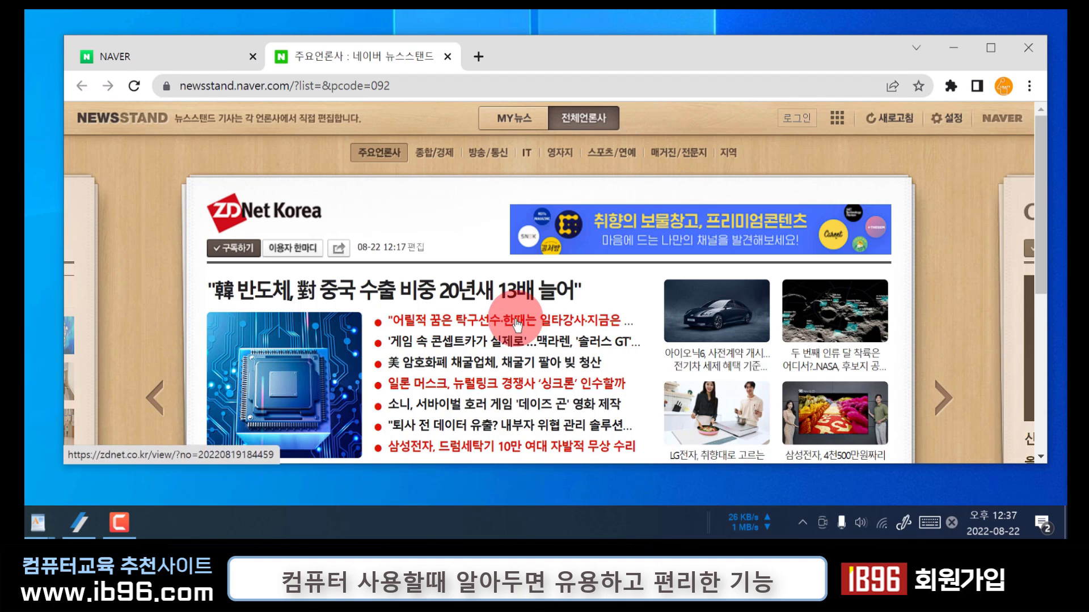
left_click(516, 319)
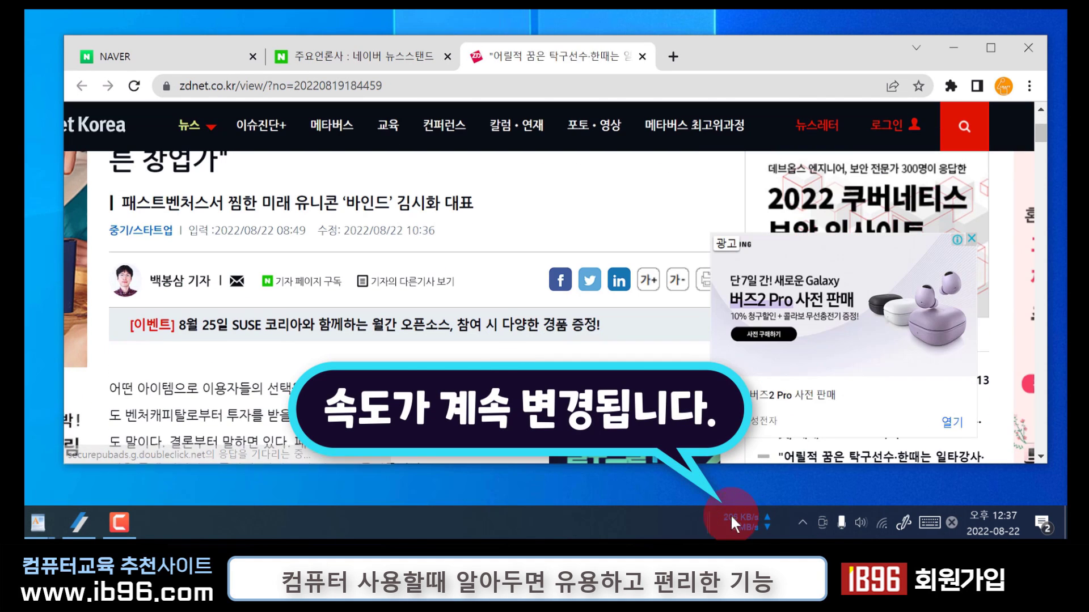
scroll(512, 425, "down", 11)
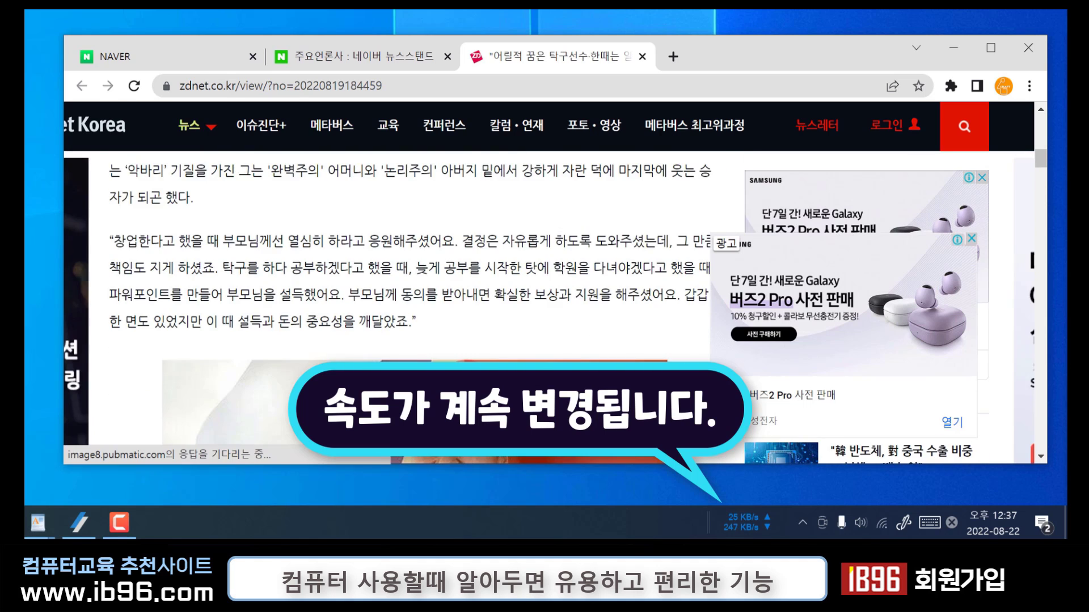
scroll(512, 425, "down", 3)
- Open YouTube in a new tab and play the IB 96 smartphone backup video while watching the taskbar network speed
key("ctrl+t")
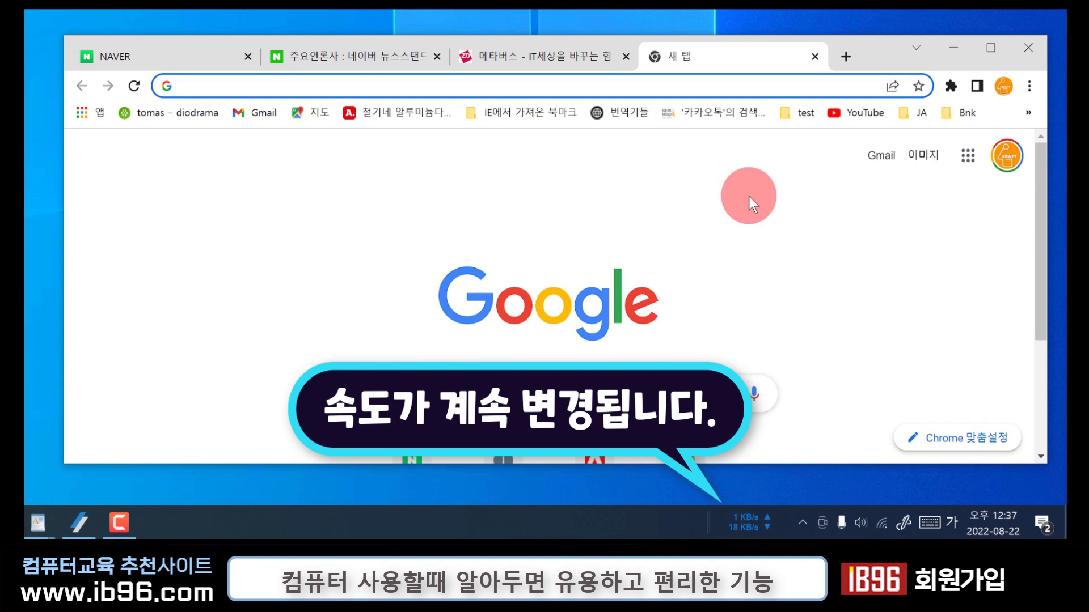
left_click(966, 162)
left_click(898, 304)
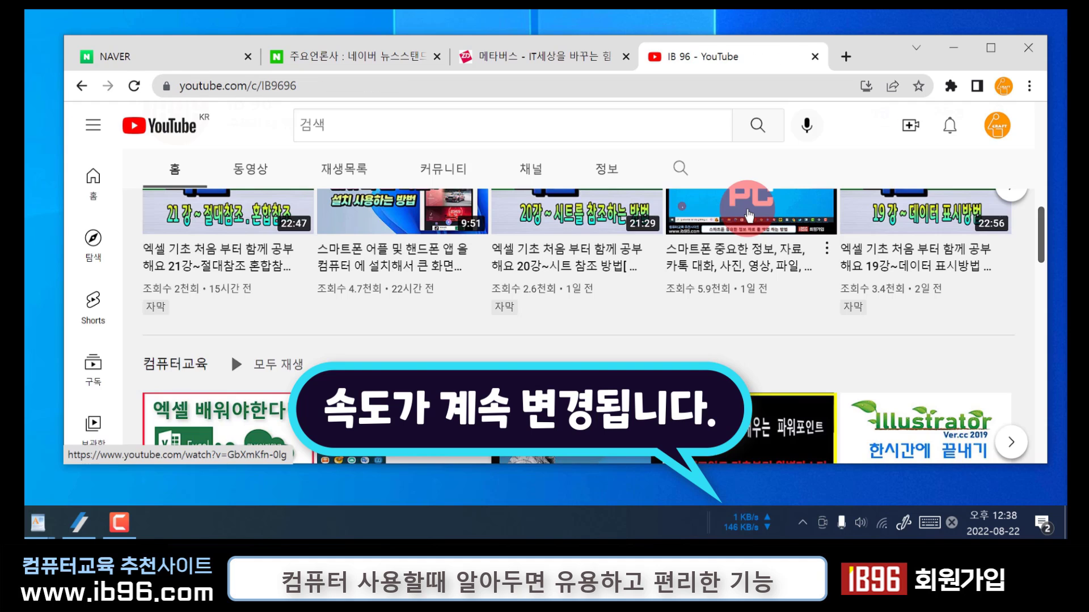
left_click(749, 214)
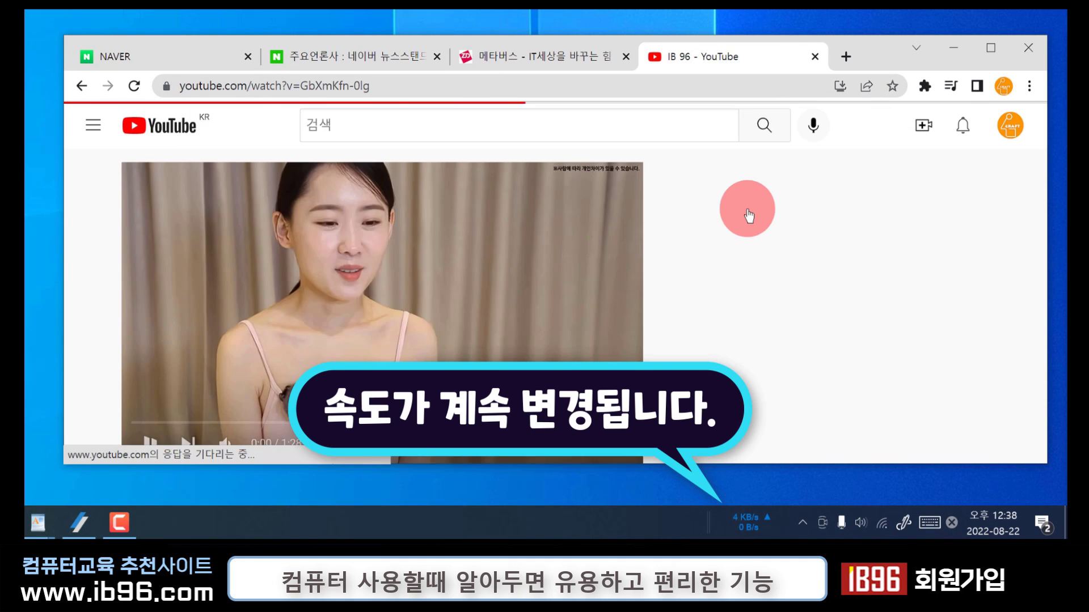
scroll(494, 347, "down", 4)
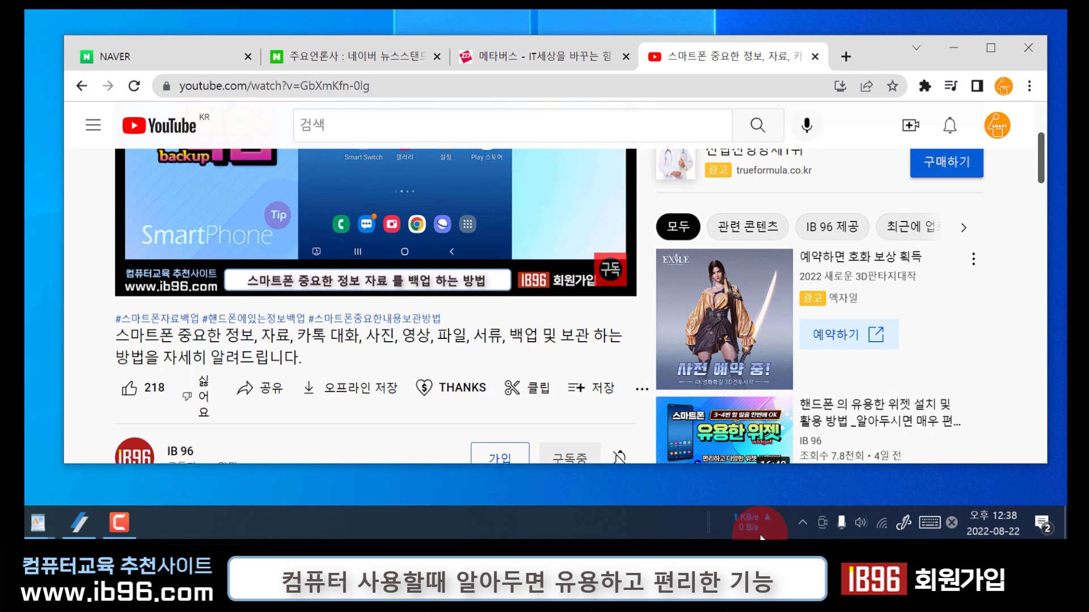
left_click(761, 533)
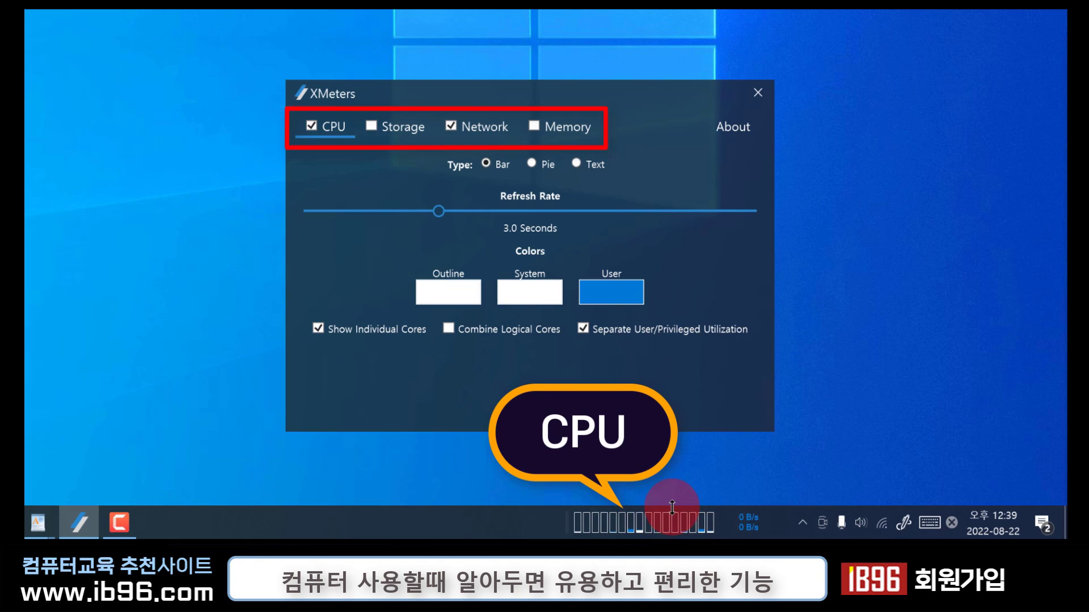
- Turn the Memory meter back on in XMeters and close its settings
left_click(534, 125)
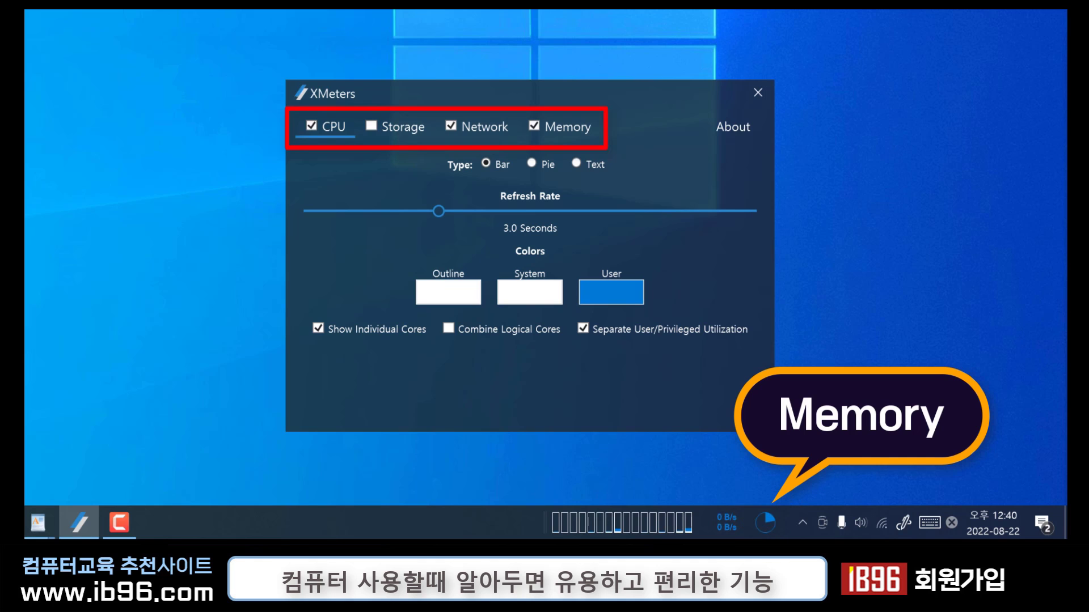
left_click(757, 92)
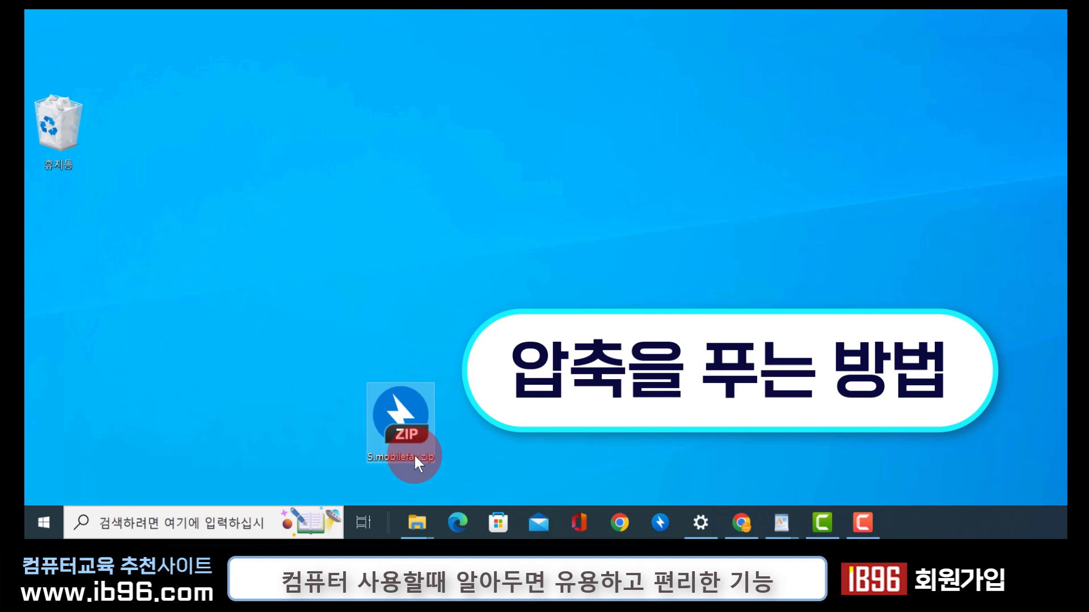
- Check the extraction options offered for 5.mobilefax.zip on the desktop, and dismiss them without extracting
right_click(414, 453)
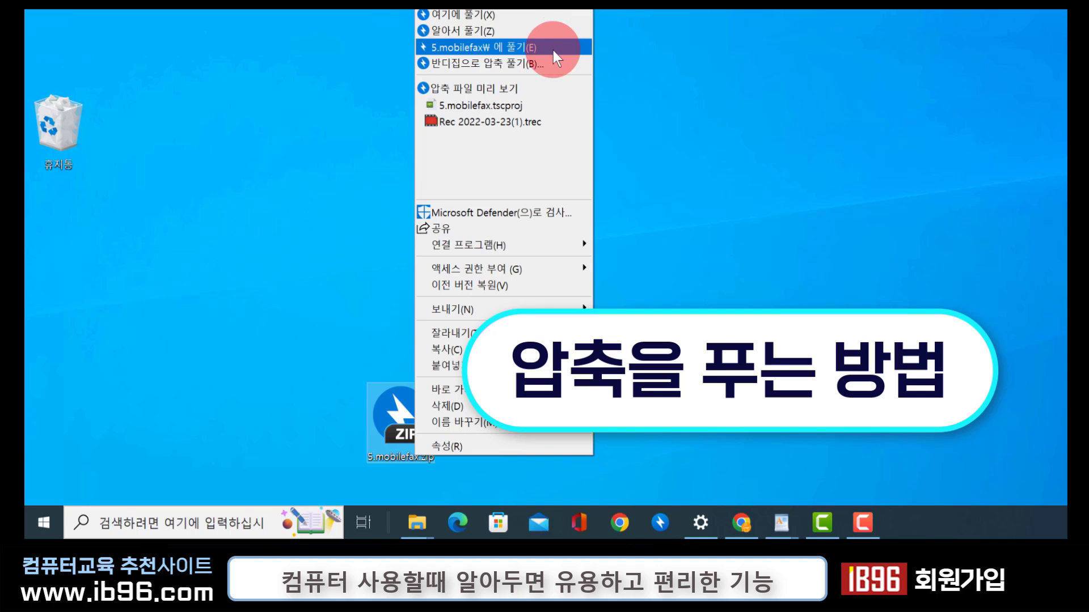
left_click(723, 127)
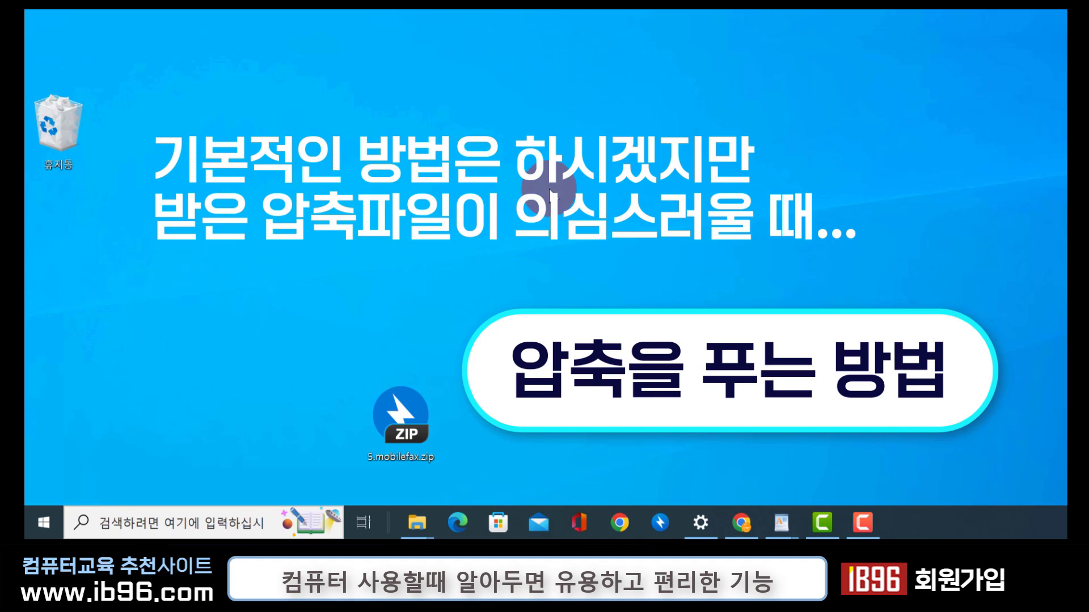
left_click(396, 435)
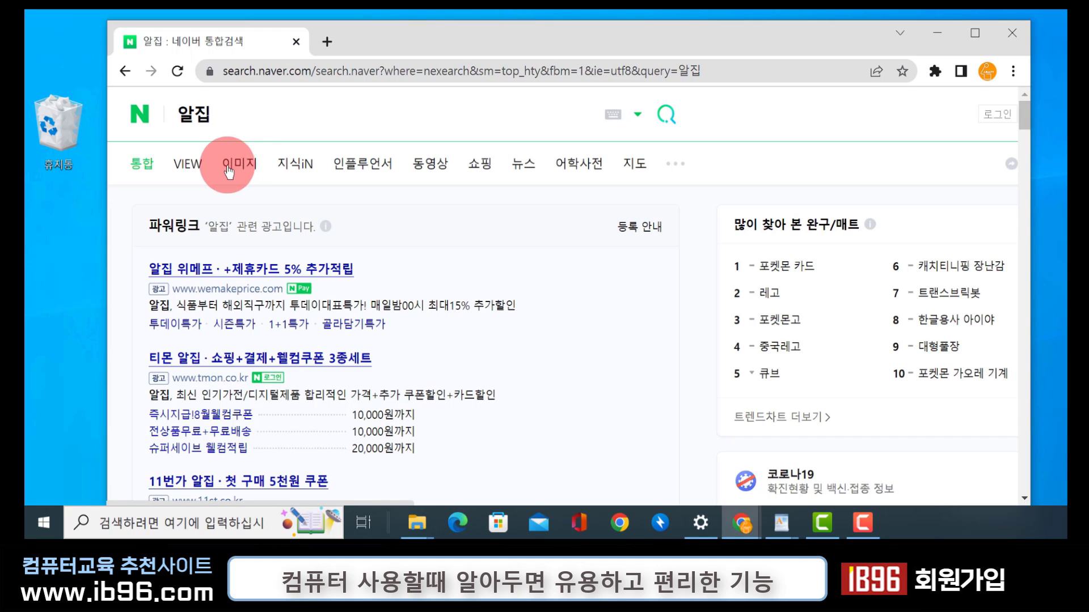
- Open the official ALTools download page for 알집 from the Naver search results and download the ALZip 12.1 installer
scroll(250, 181, "down", 5)
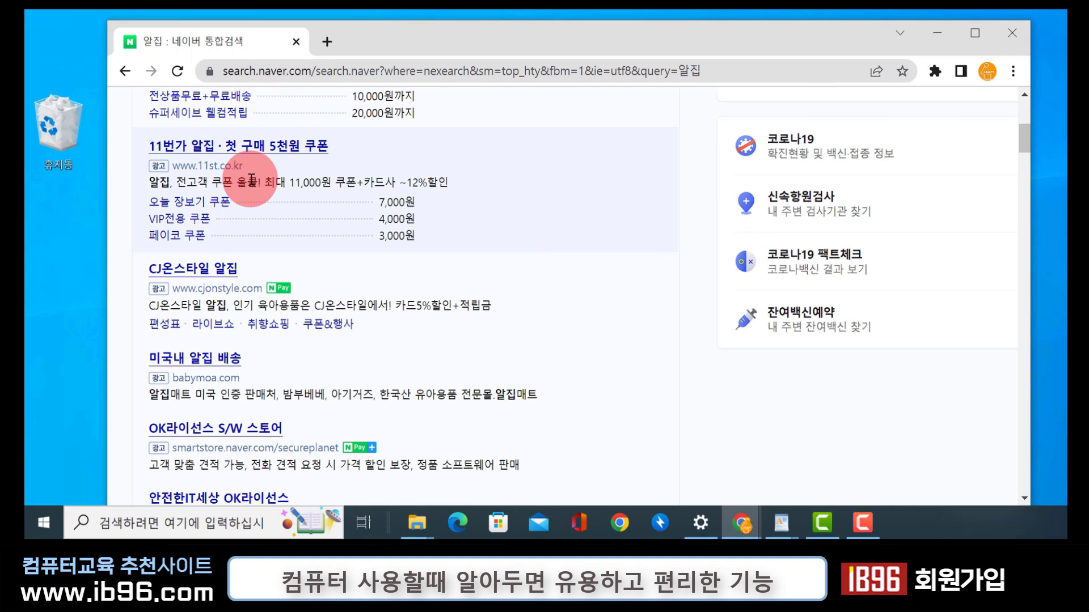
scroll(267, 241, "down", 8)
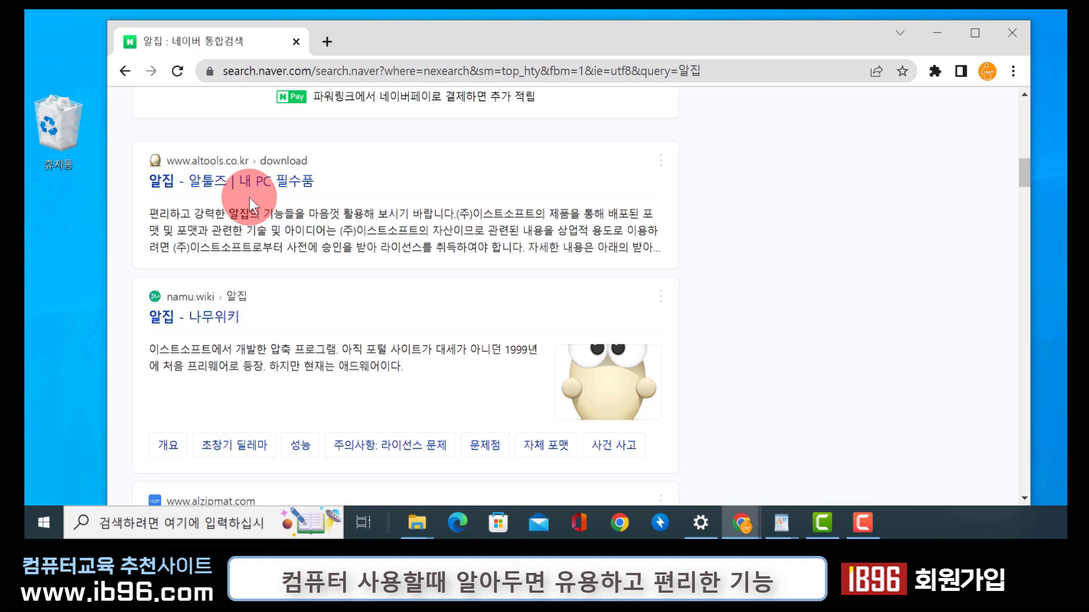
left_click(218, 188)
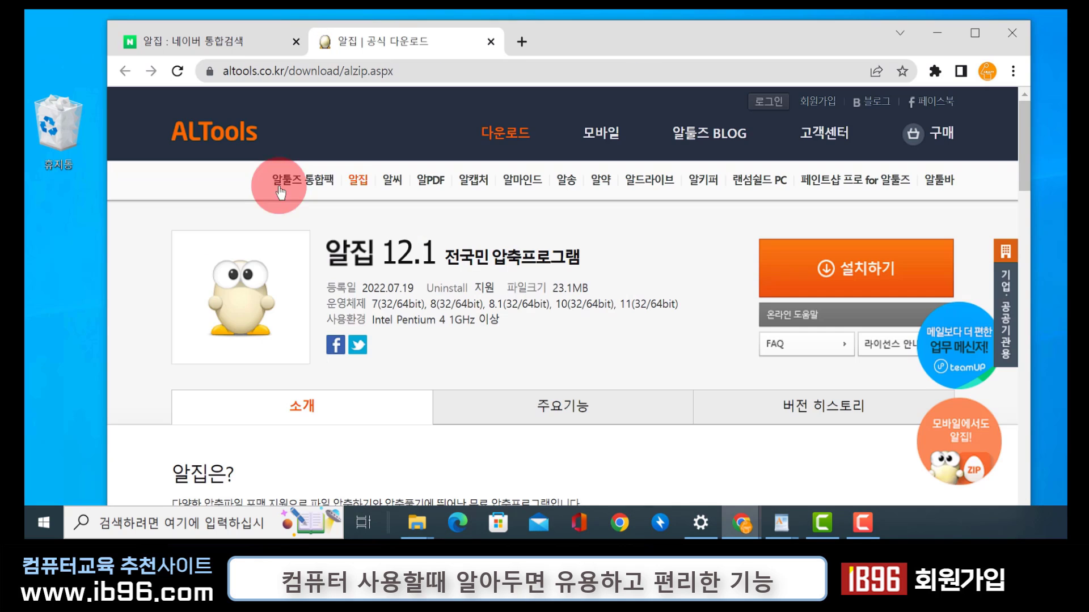
left_click(843, 275)
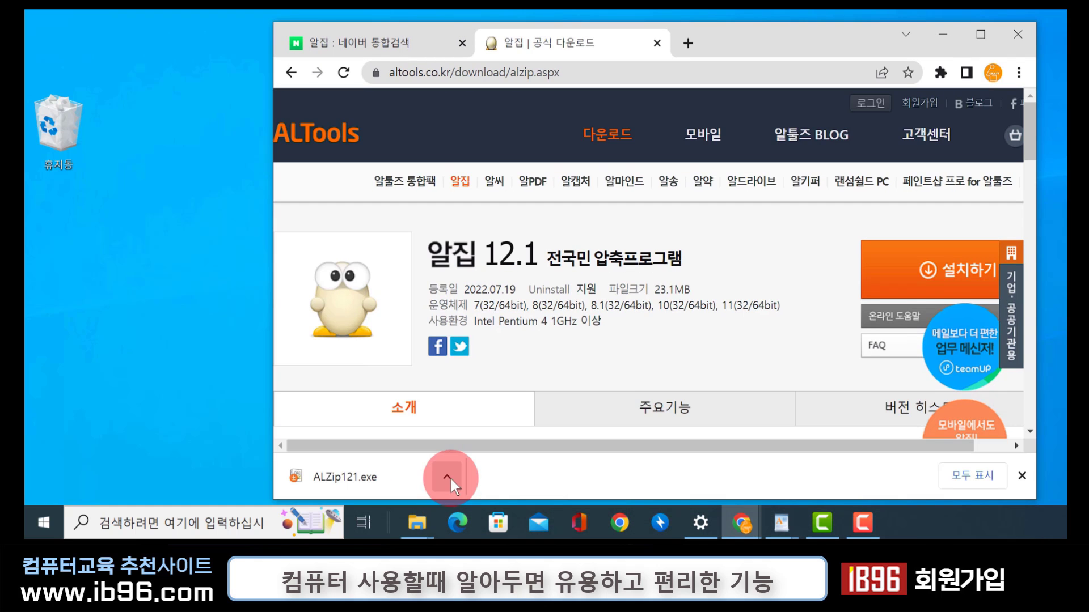
- Move ALZip121.exe from the Downloads folder to the desktop, and close the folder and browser windows
left_click(450, 478)
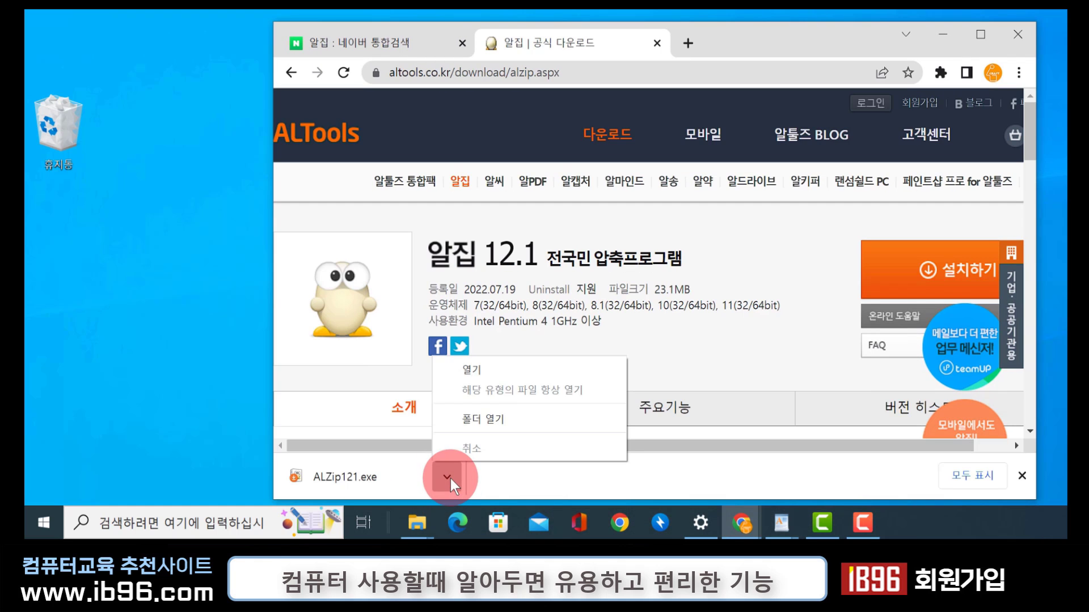
left_click(494, 423)
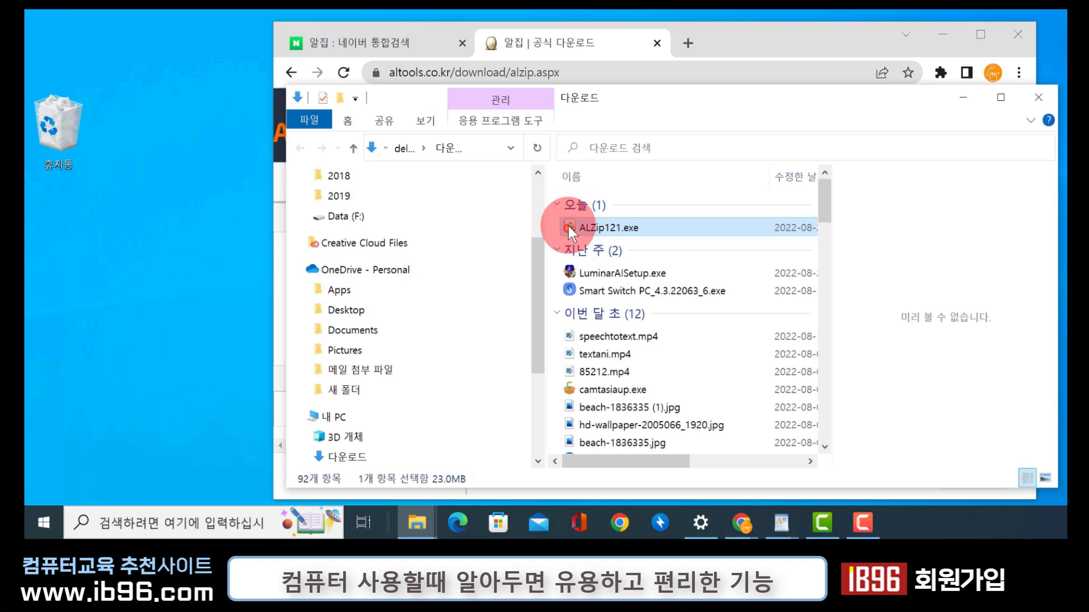
left_click_drag(568, 226, 84, 276)
left_click(1048, 94)
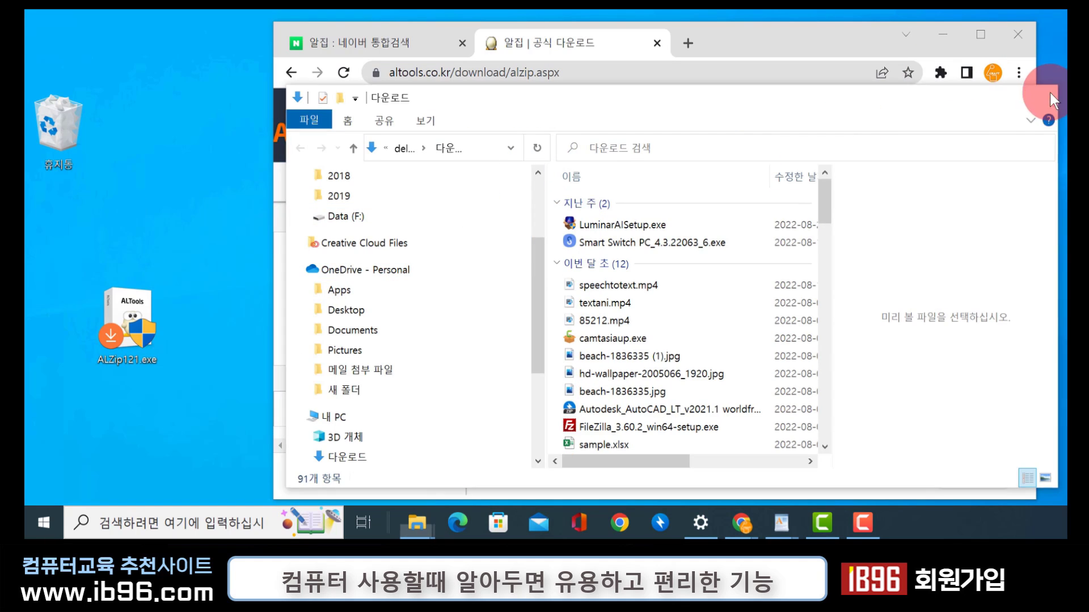
left_click(1024, 35)
- Run ALZip121.exe and go to the custom installation with the 알씨, zum search engine and shopping partner extras deselected
double_click(124, 312)
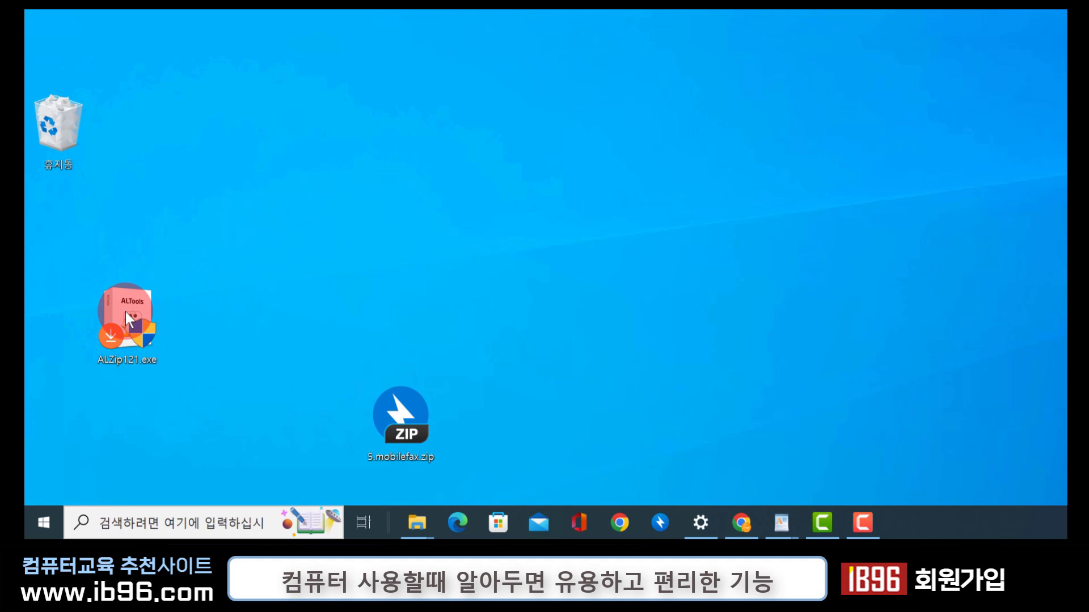
left_click(453, 355)
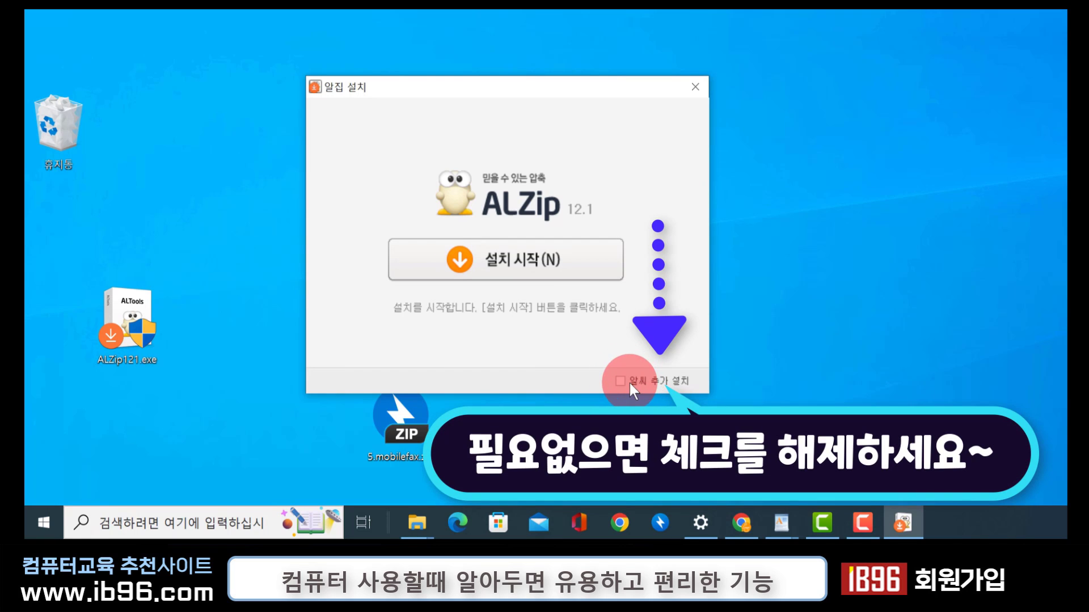
left_click(521, 261)
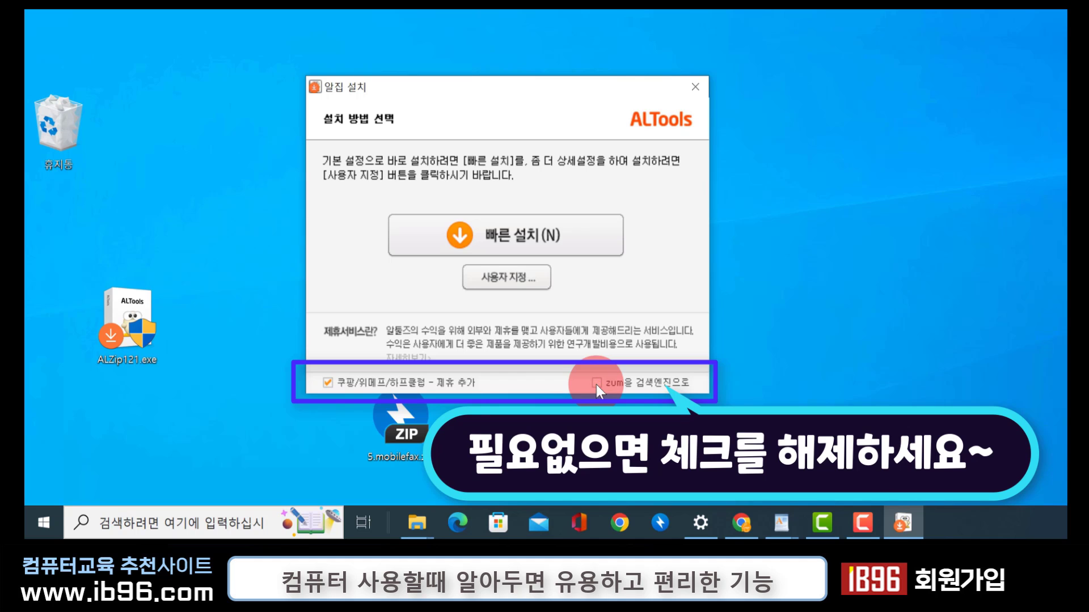
left_click(328, 382)
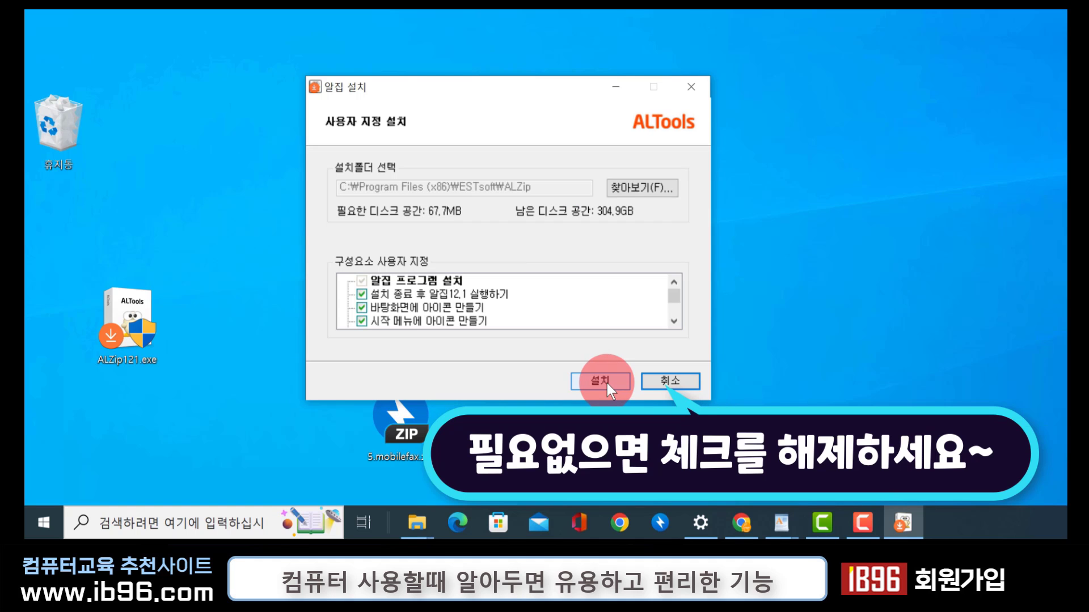
- Install ALZip with the listed components, declining the 알약 offer, and close the ALZip window
left_click(600, 381)
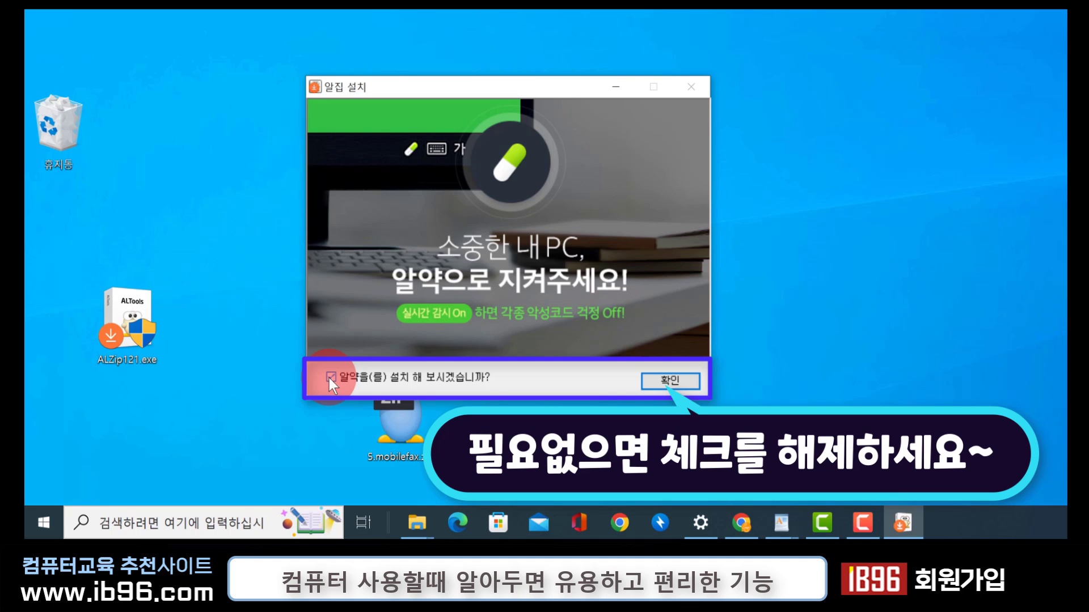
left_click(679, 382)
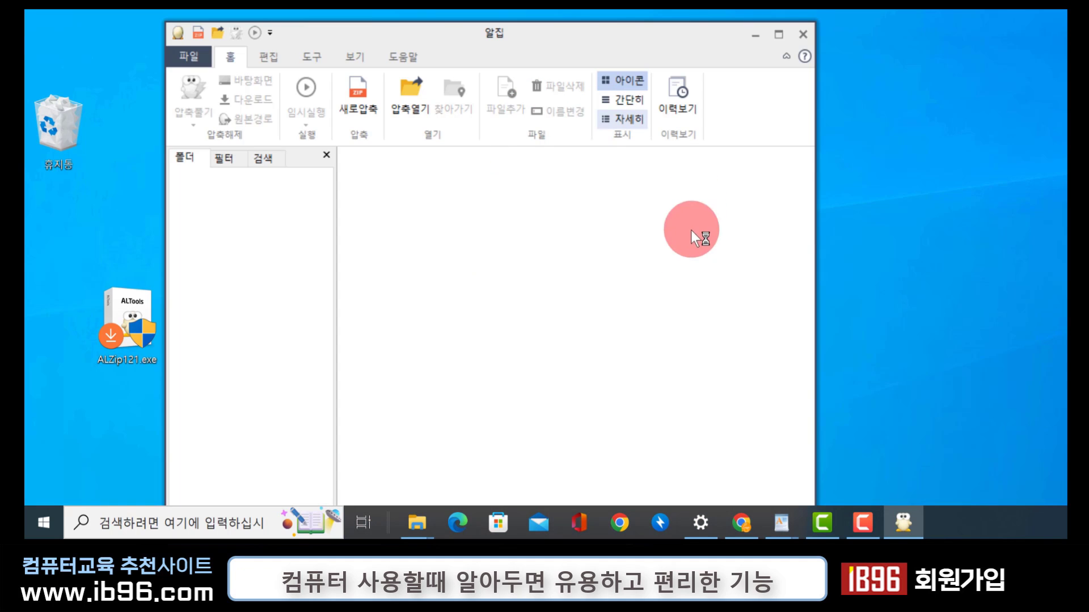
left_click(804, 32)
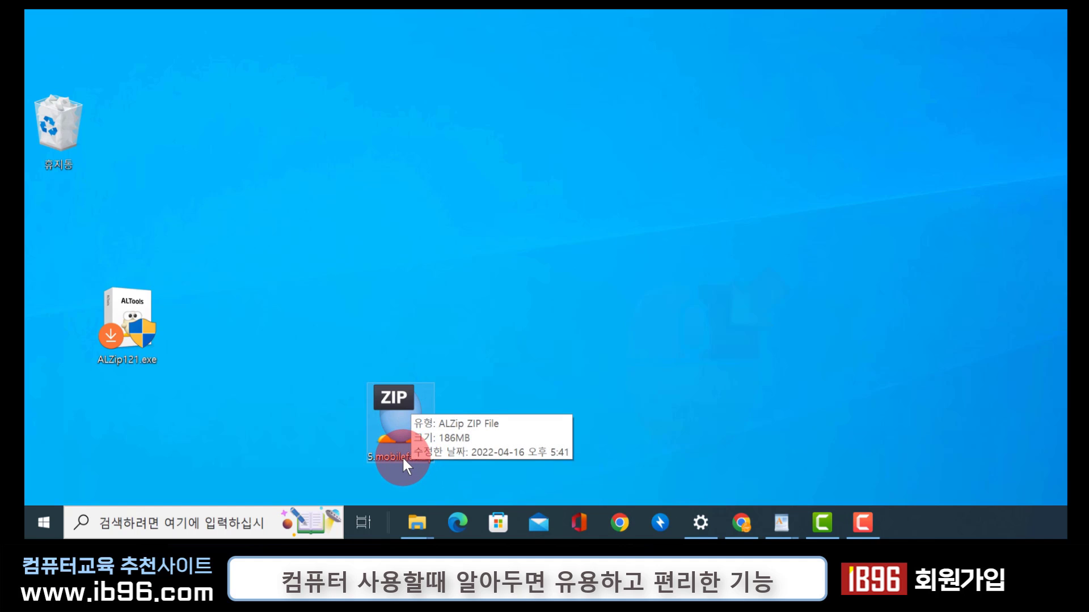
- Start ALZip's safe-folder extraction for 5.mobilefax.zip on the desktop and collapse the desktop branch in the destination tree
right_click(403, 461)
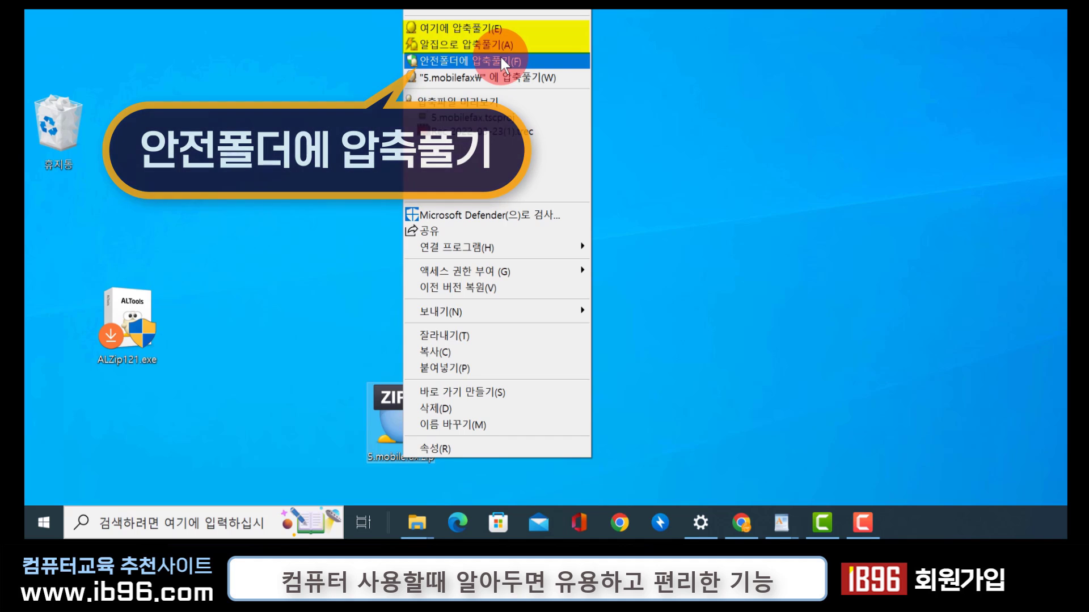
left_click(501, 60)
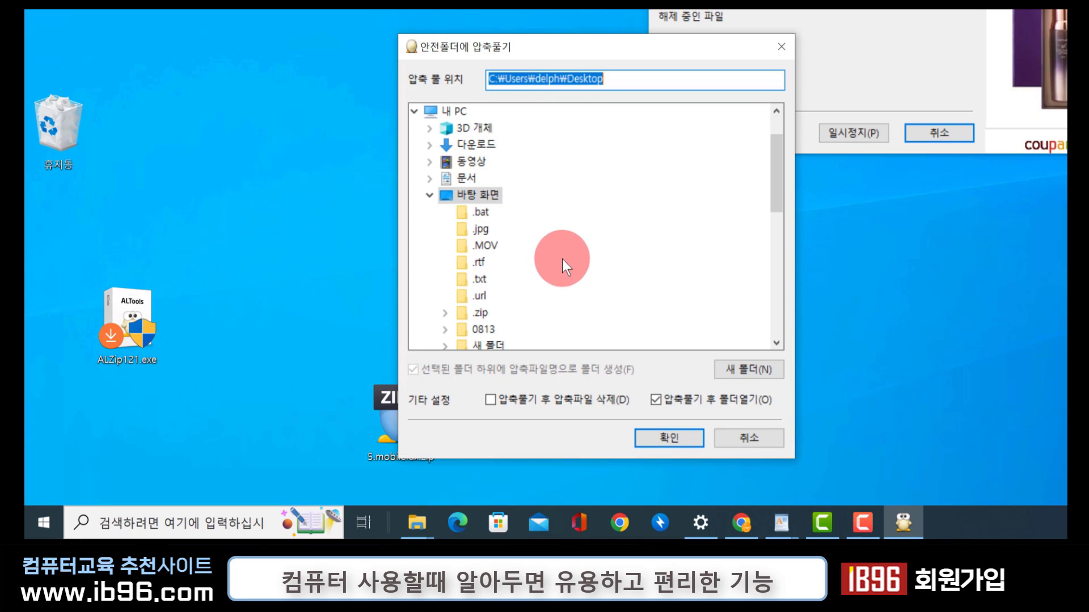
left_click(429, 195)
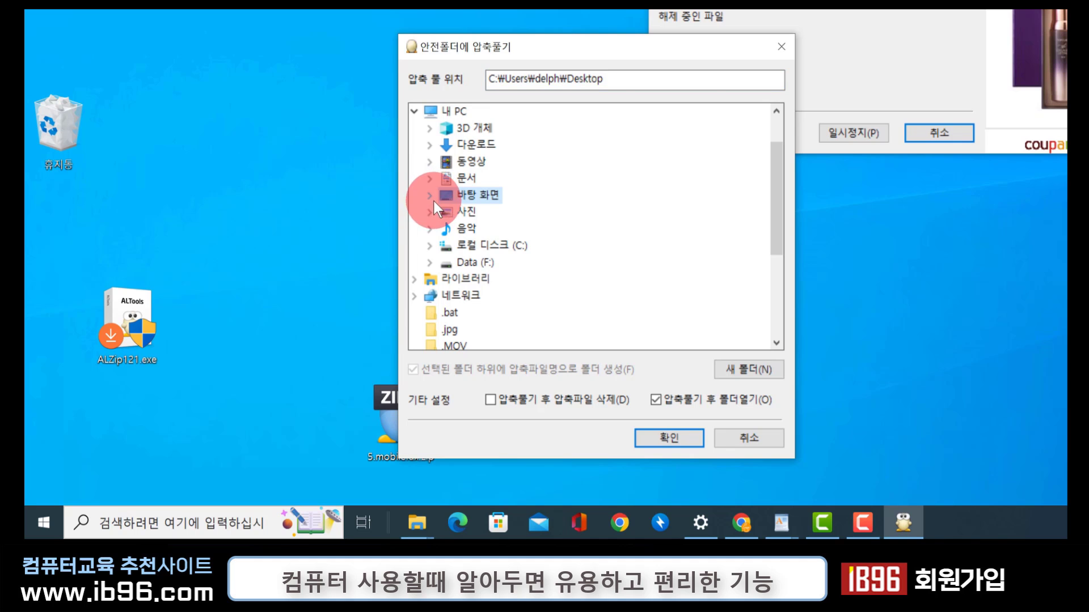
- Create a new folder named test on the desktop
right_click(251, 146)
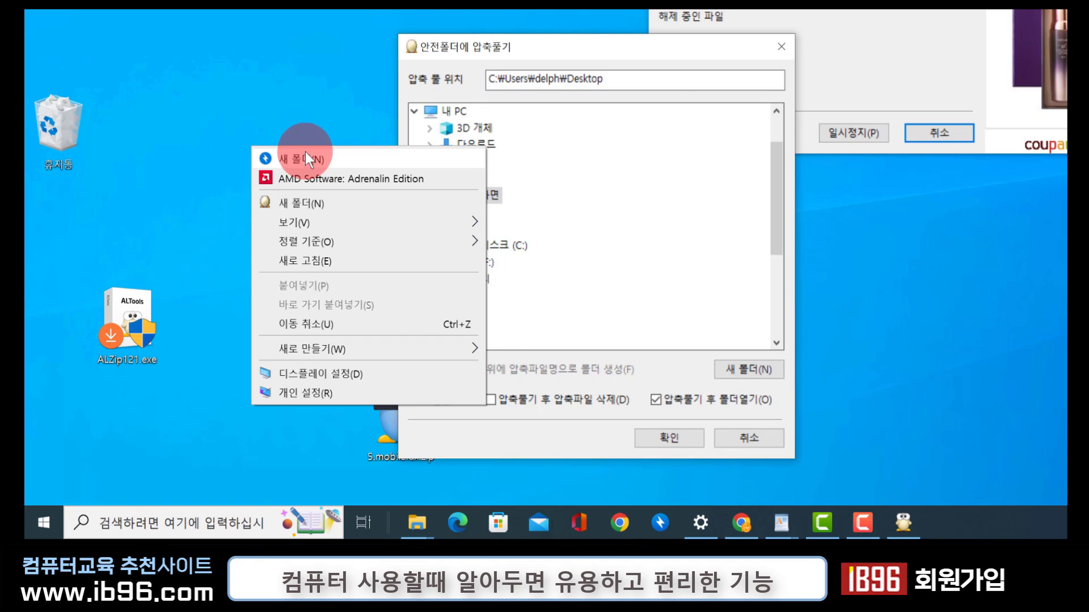
mouse_move(332, 349)
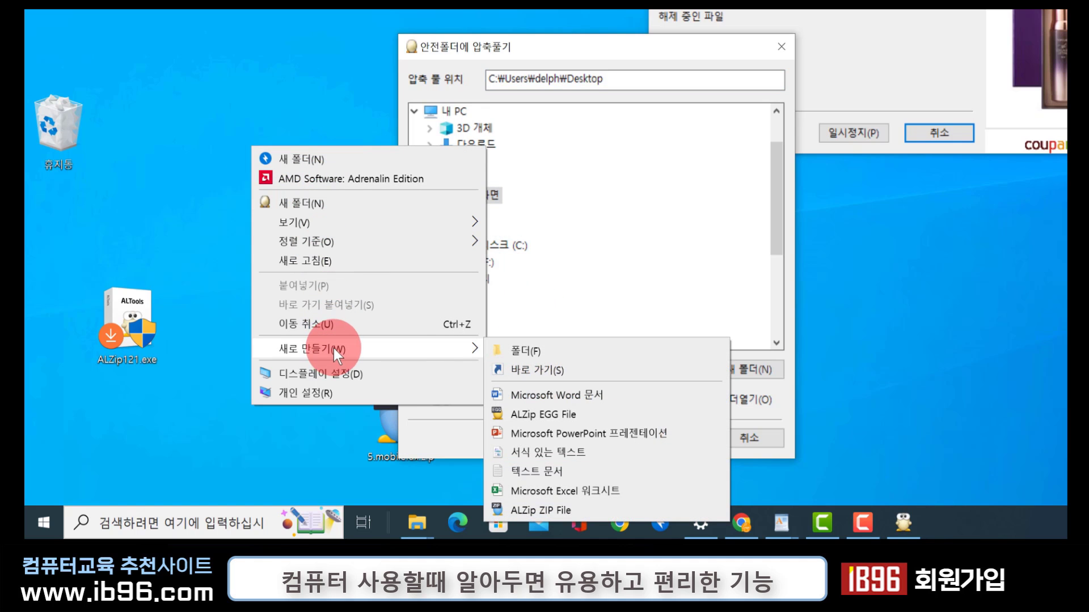
left_click(529, 355)
type("test")
left_click(253, 256)
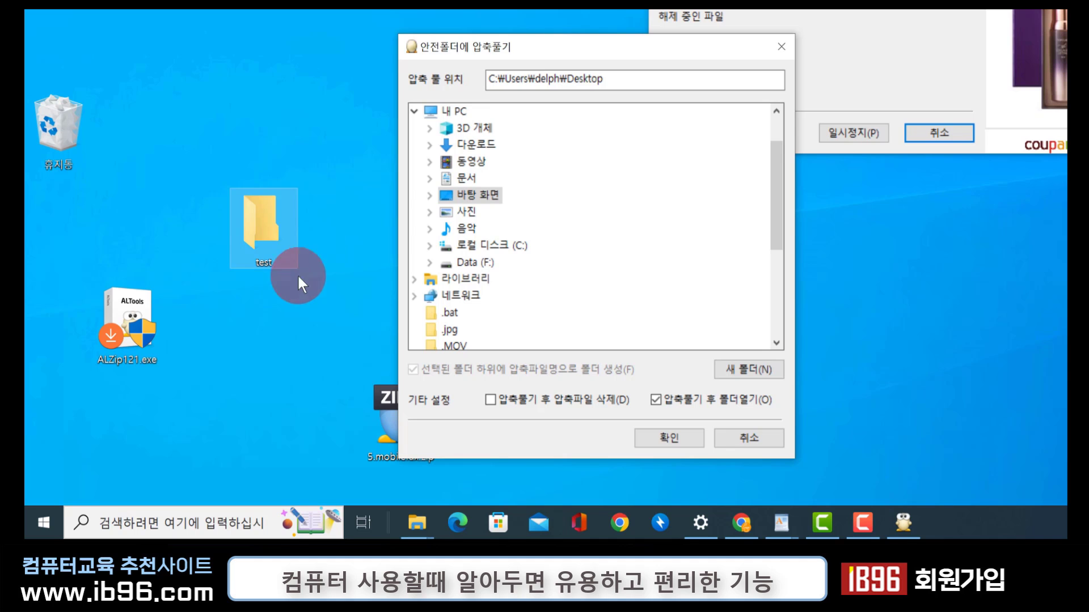
- Choose the desktop test folder as the safe-folder destination and extract 5.mobilefax.zip into it
scroll(570, 247, "down", 2)
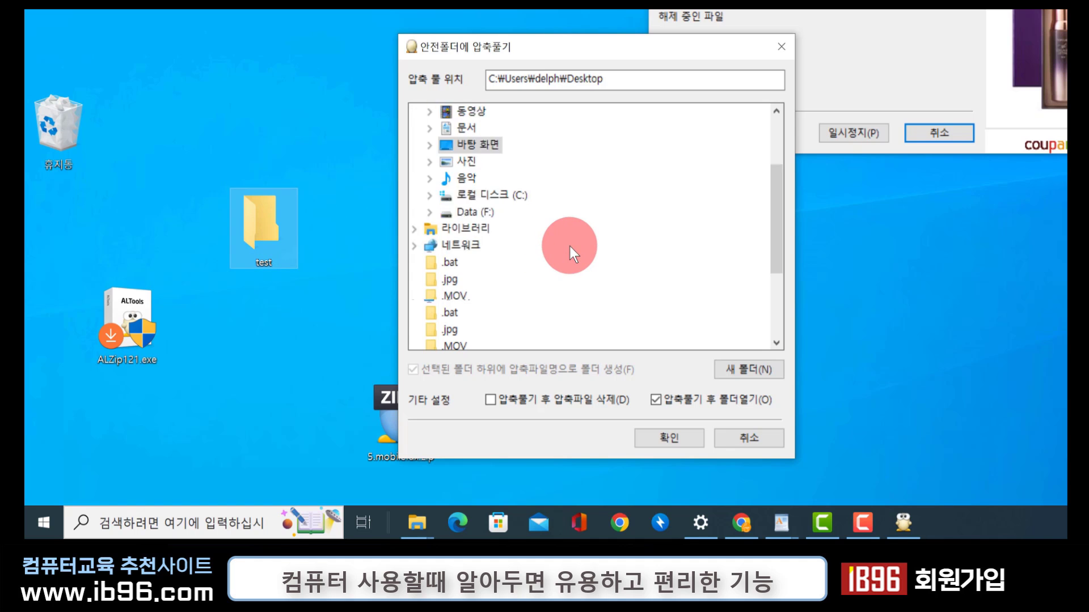
scroll(494, 173, "up", 2)
scroll(483, 312, "down", 2)
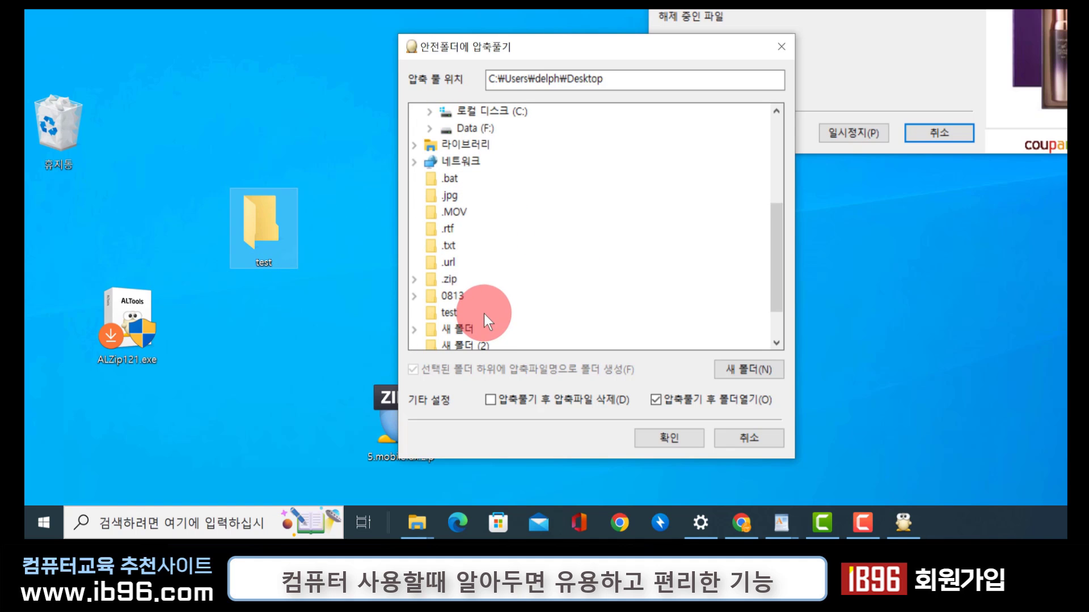
left_click(449, 313)
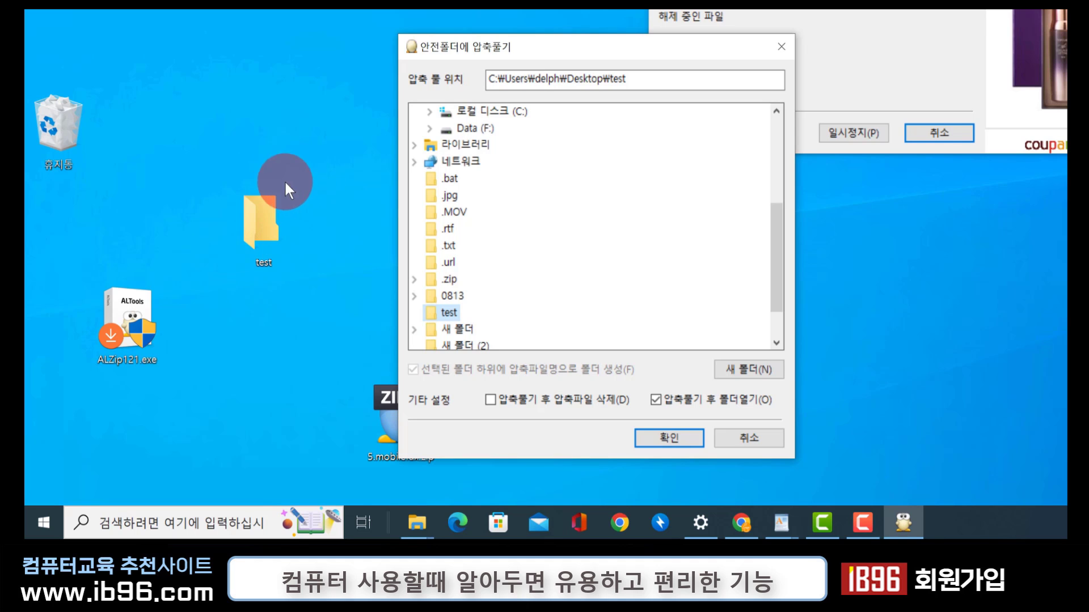
left_click(668, 439)
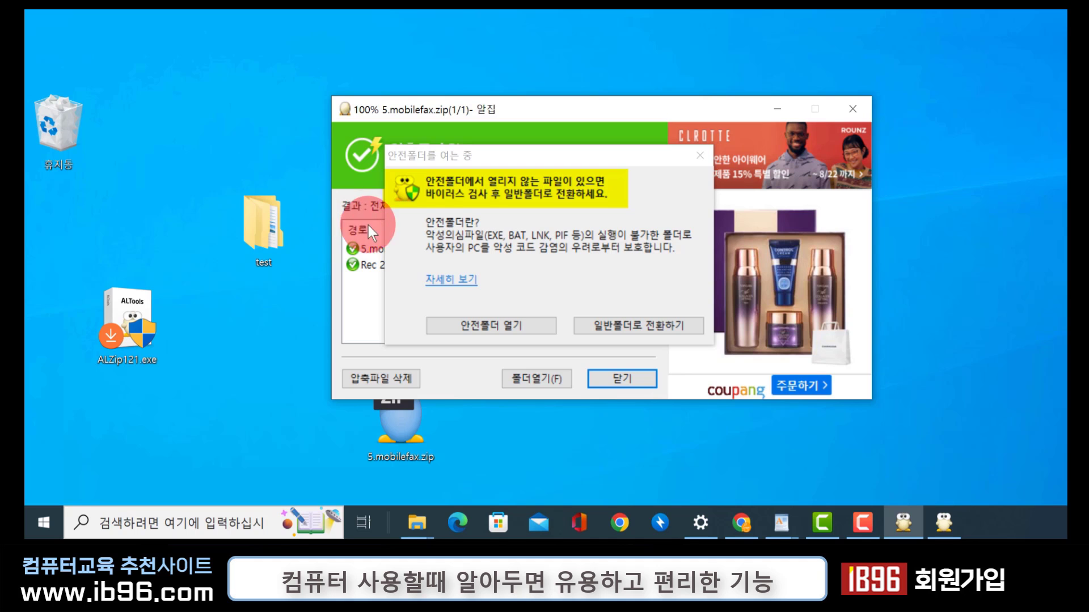
- Open the extracted safe folder, and place the test folder beside 5.mobilefax.zip on the desktop
left_click(524, 325)
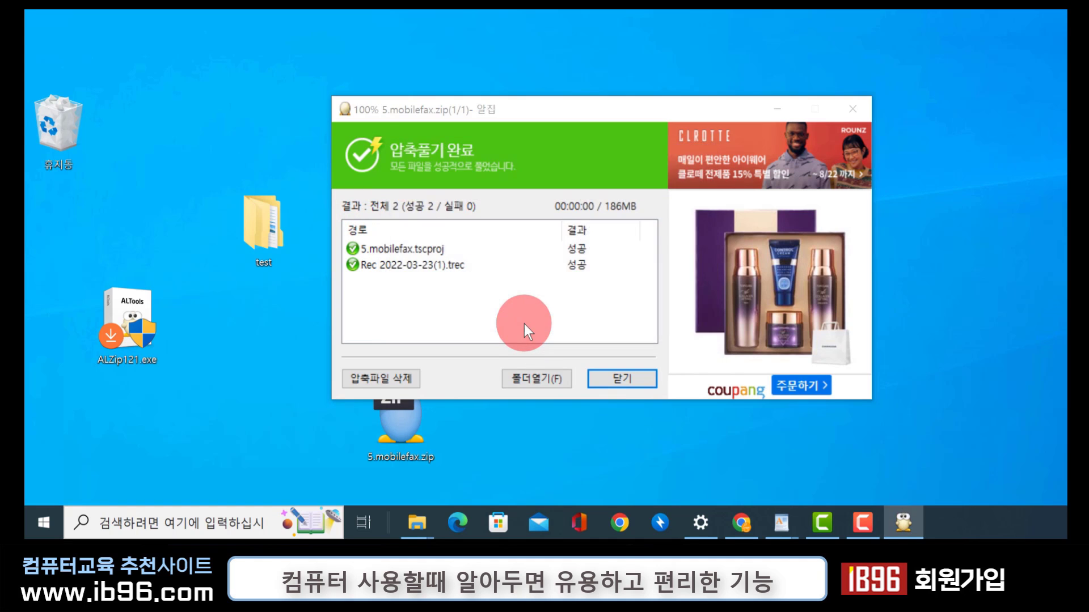
left_click_drag(688, 102, 615, 89)
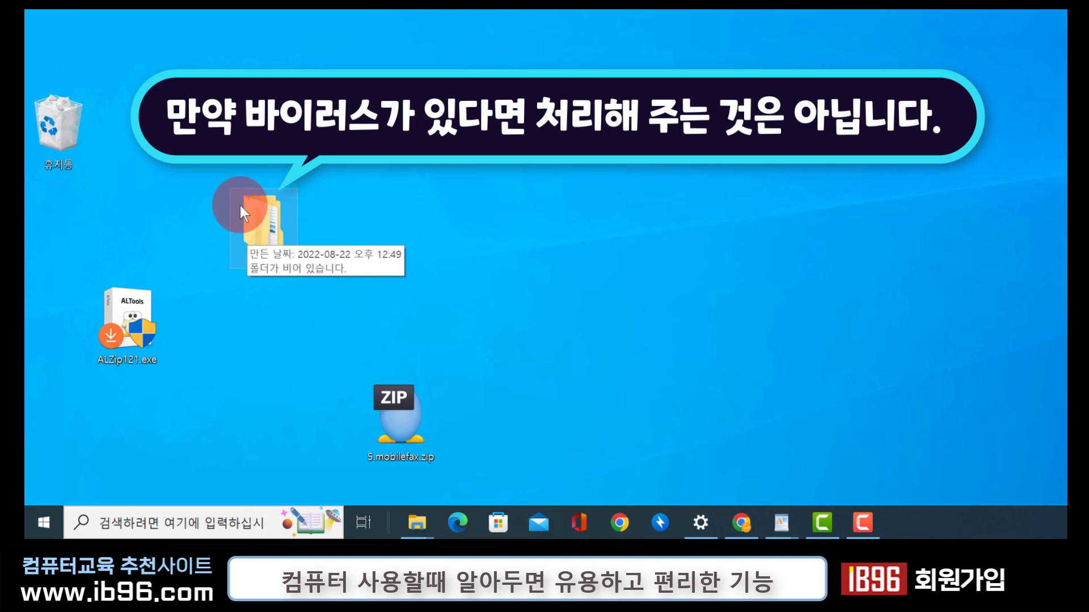
left_click(241, 207)
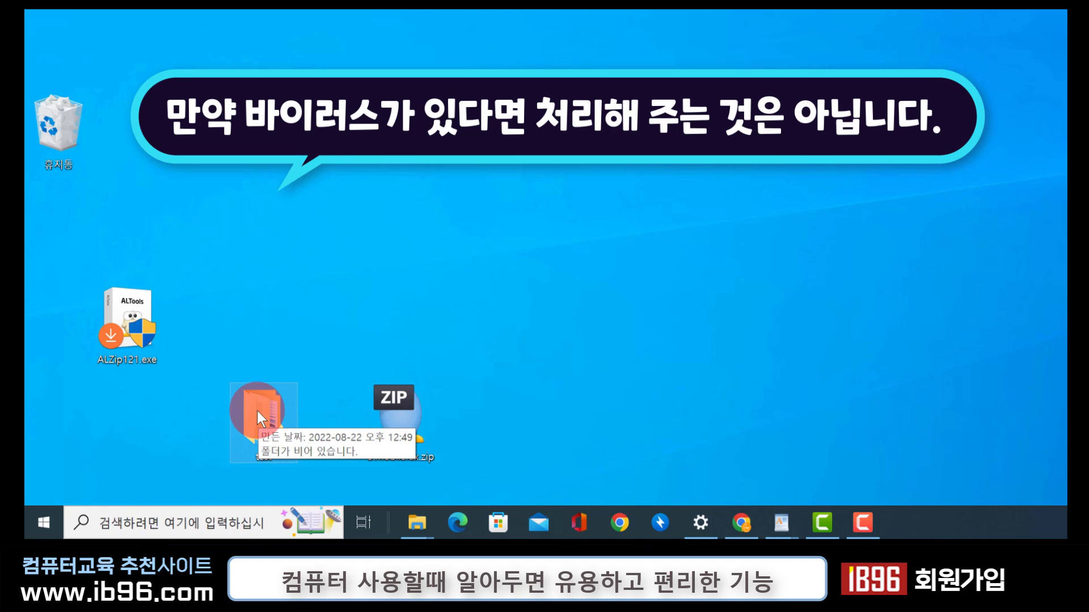
- Open the Microsoft Defender scan options from the test folder and start a custom scan (사용자 지정 검사)
right_click(258, 410)
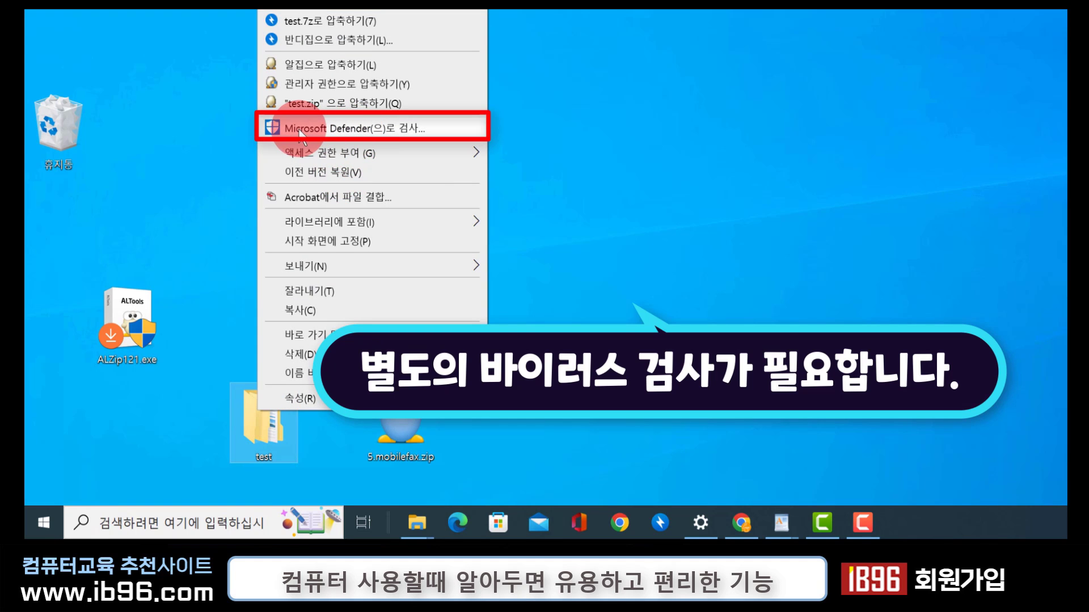
left_click(367, 130)
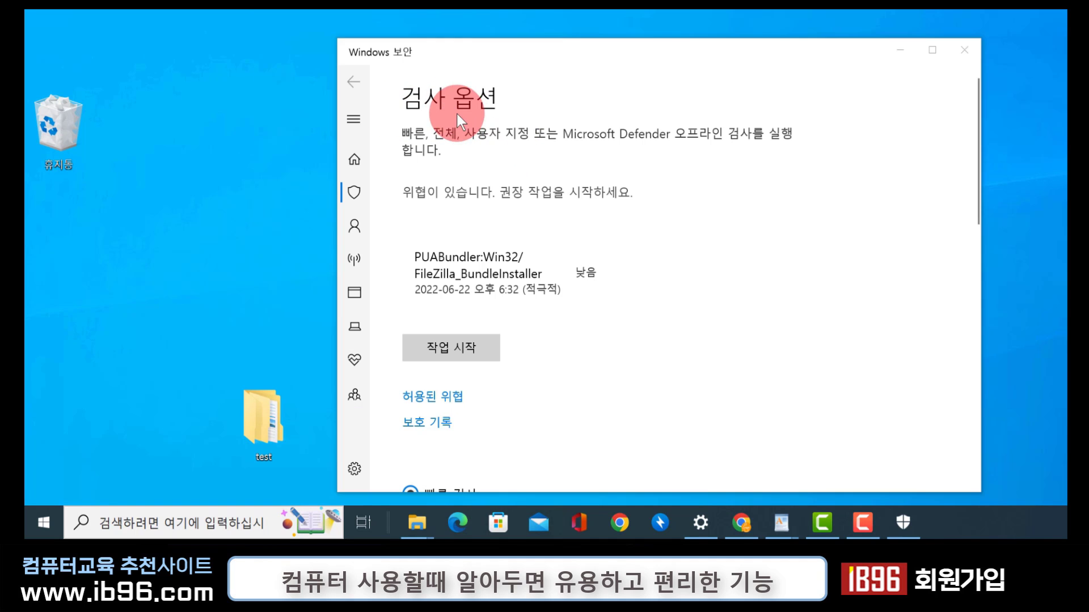
scroll(537, 302, "down", 10)
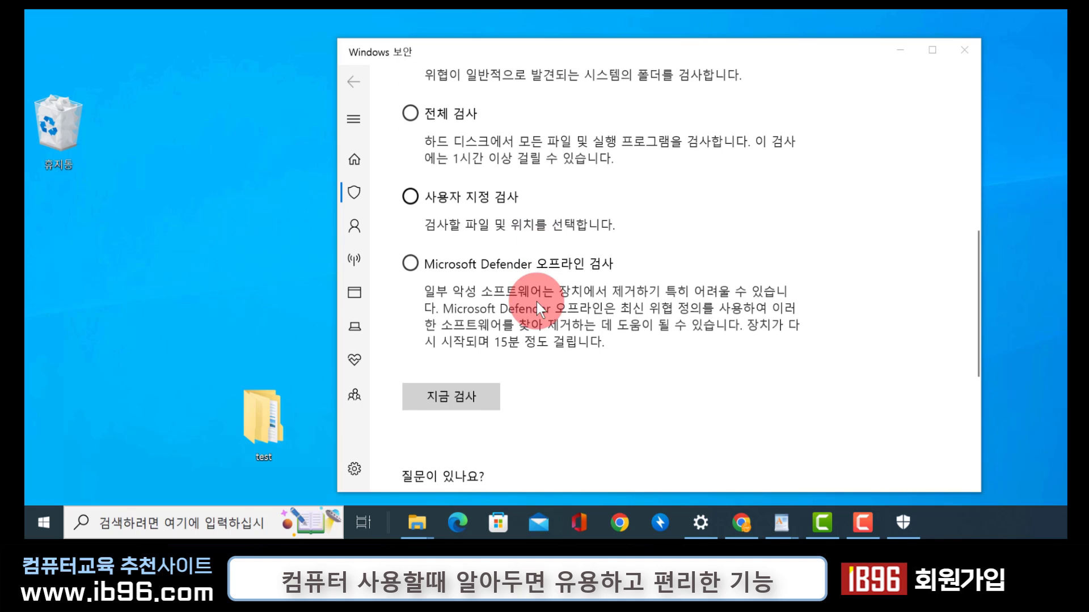
scroll(497, 283, "up", 4)
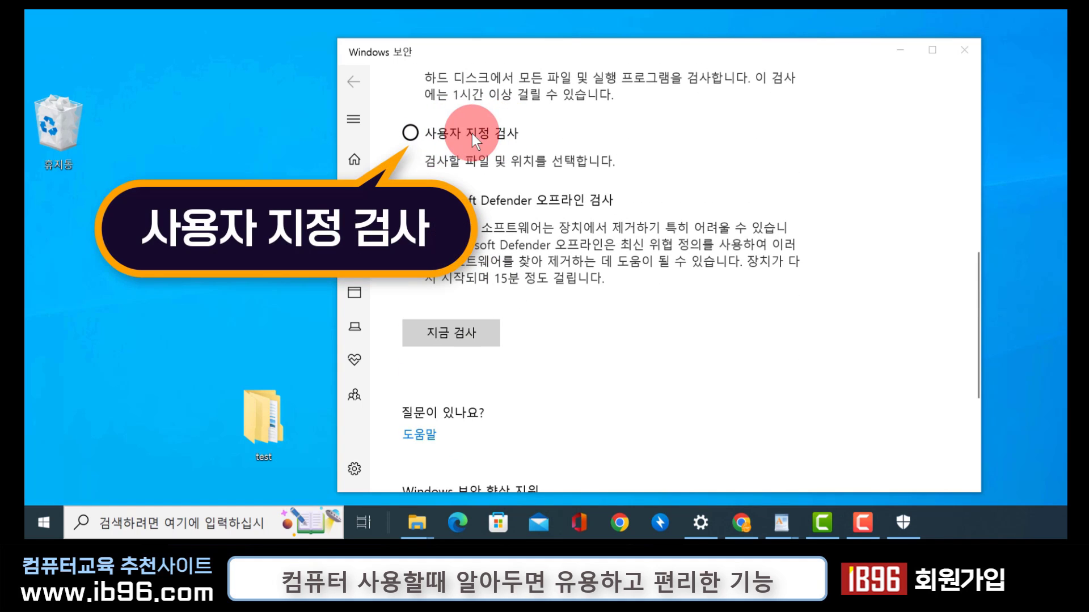
left_click(410, 132)
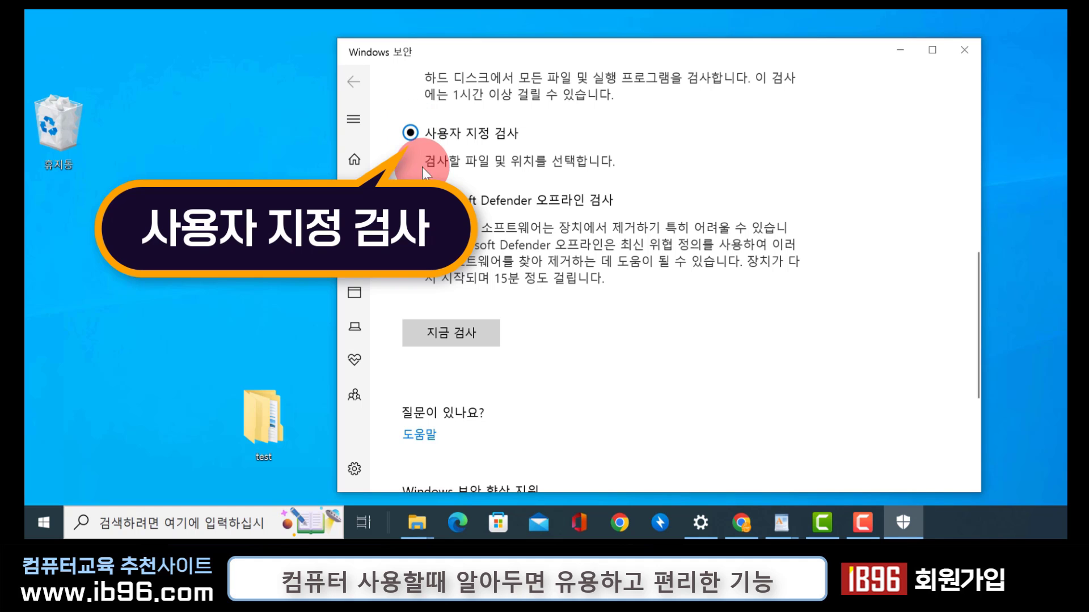
left_click(466, 332)
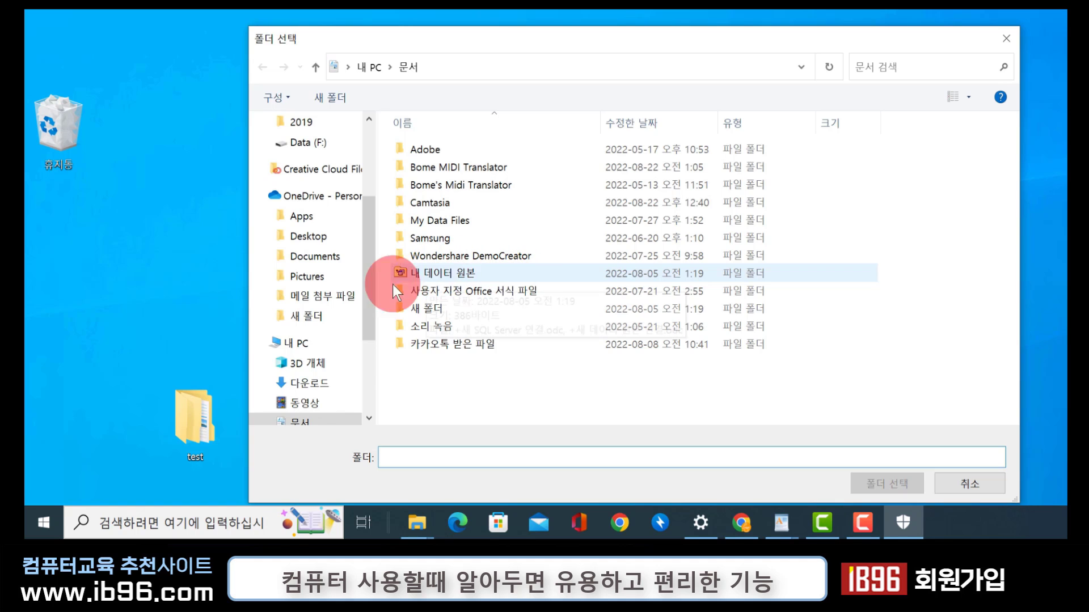
- Run the custom scan on the test folder from the desktop (바탕 화면), and close the Windows Security window after the scan
left_click_drag(363, 284, 378, 169)
left_click(322, 161)
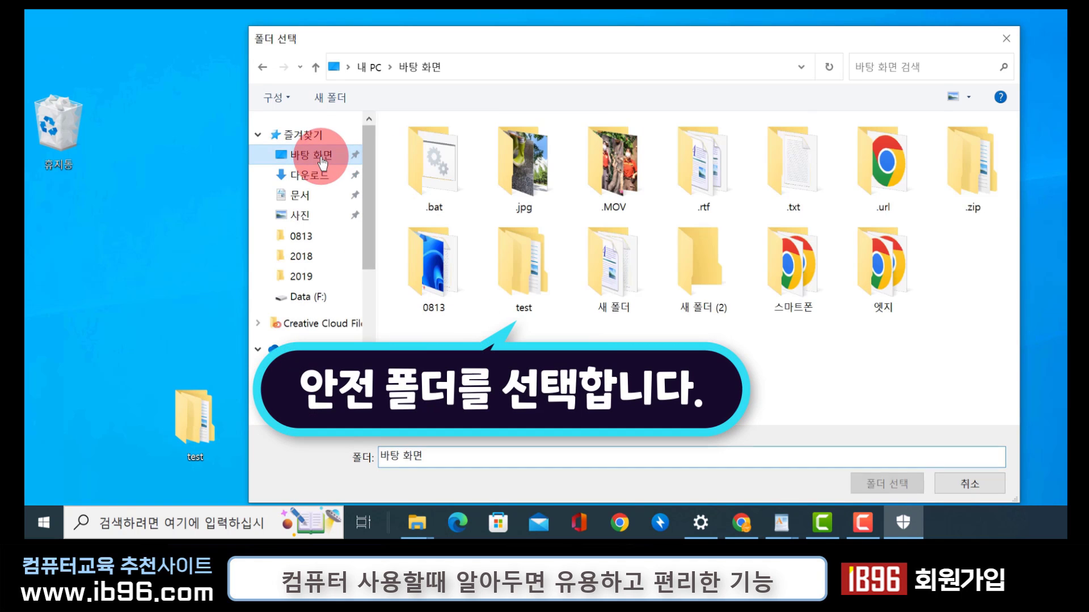
left_click(530, 258)
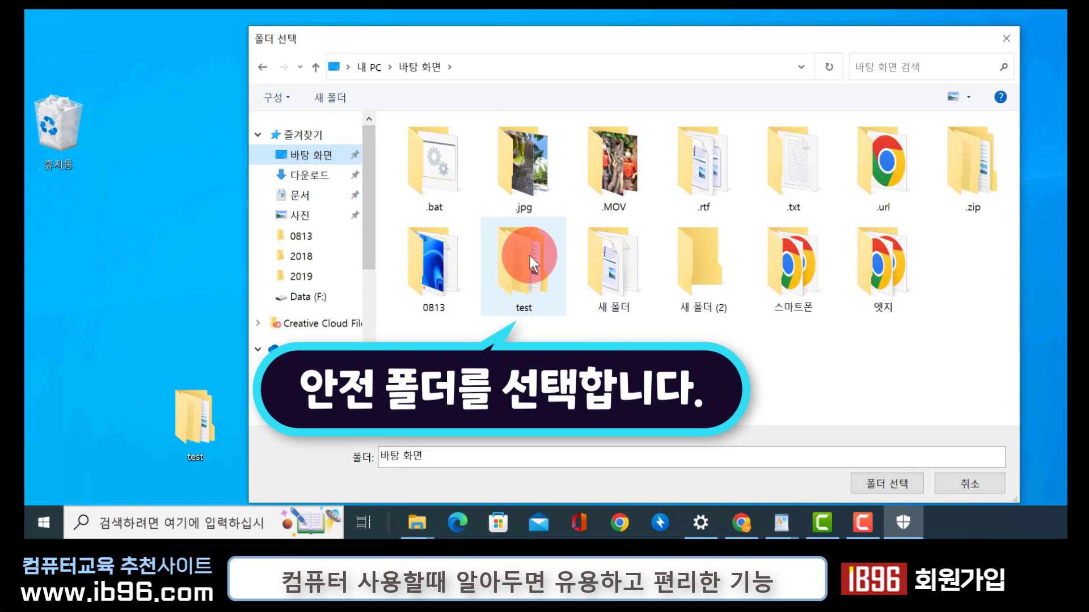
left_click(870, 483)
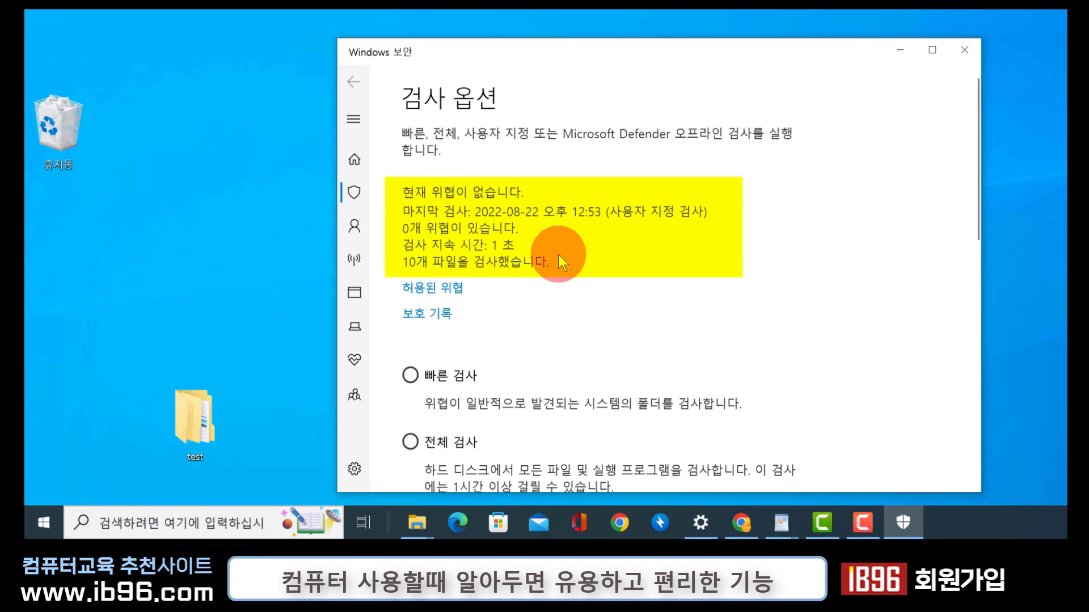
left_click(970, 49)
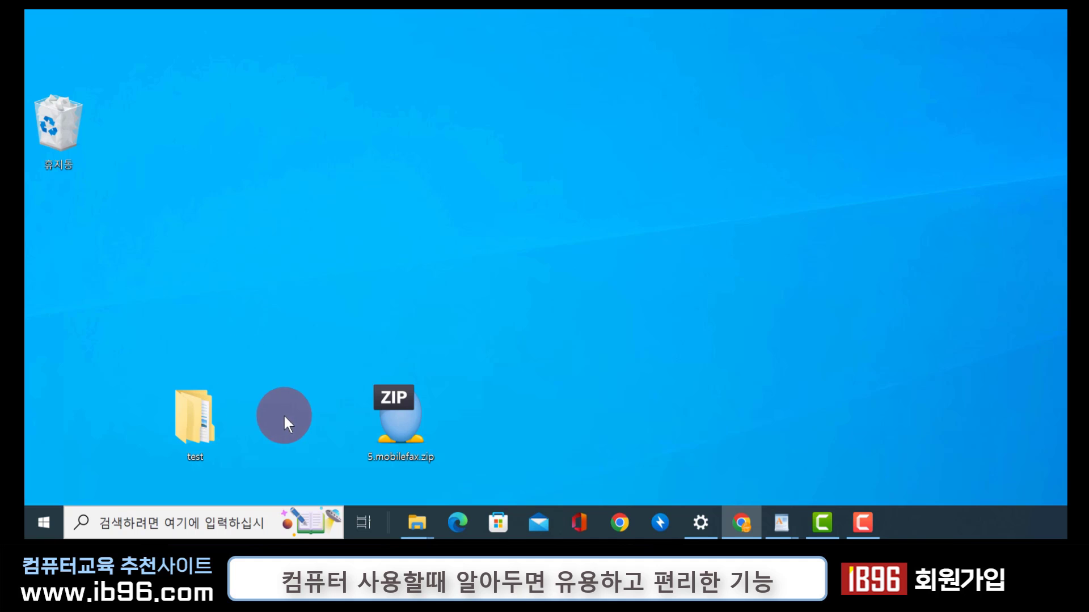
- Open the desktop test folder and convert the safe folder [안전폴더]5.mobilefax to a regular folder (일반폴더로 전환하기)
left_click(210, 421)
left_click(195, 429)
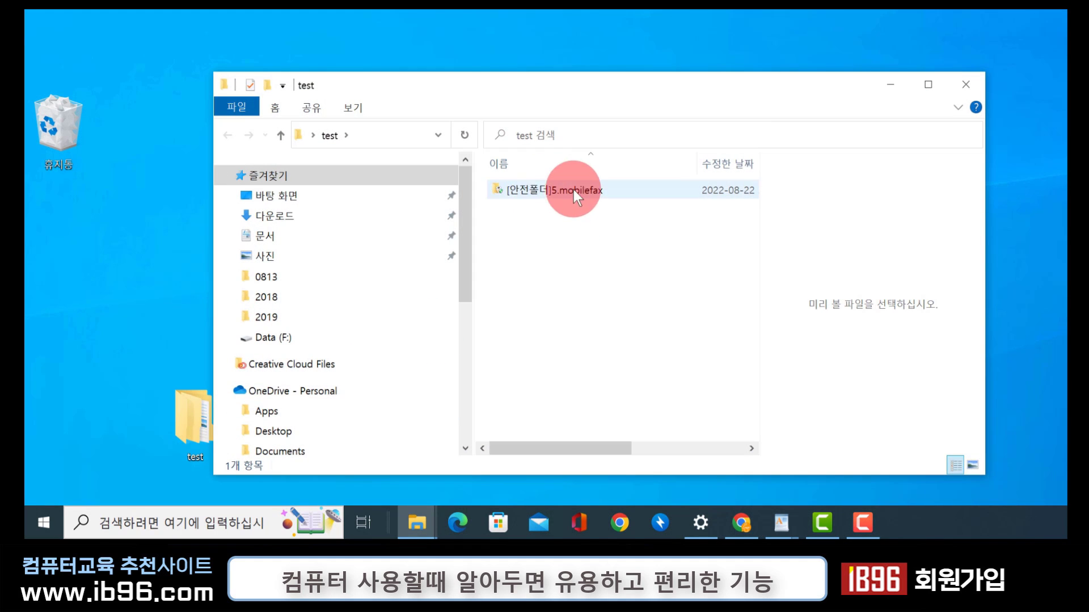
mouse_move(547, 190)
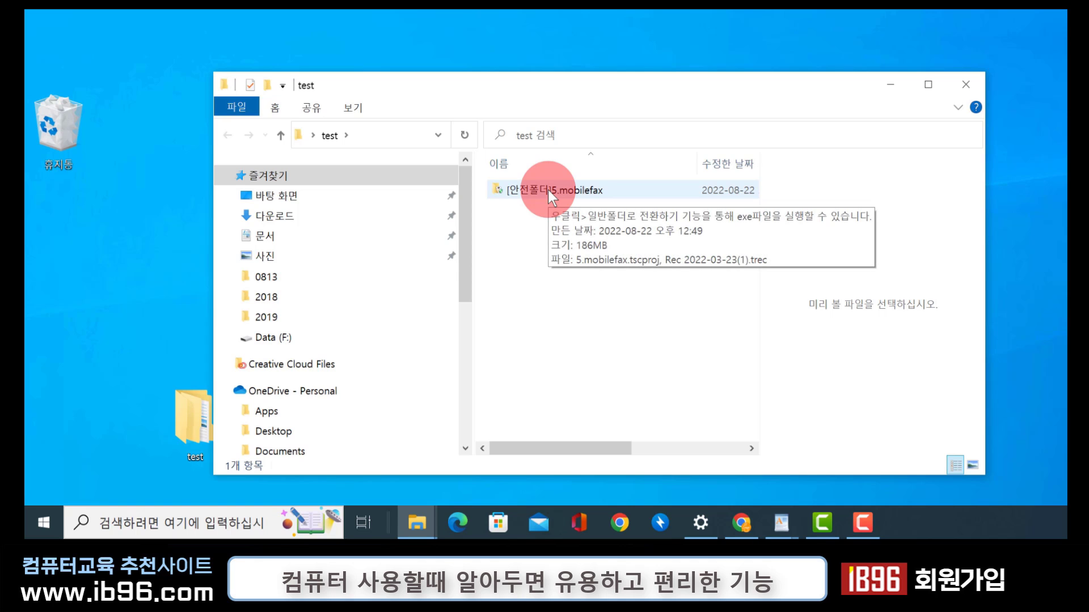
double_click(548, 189)
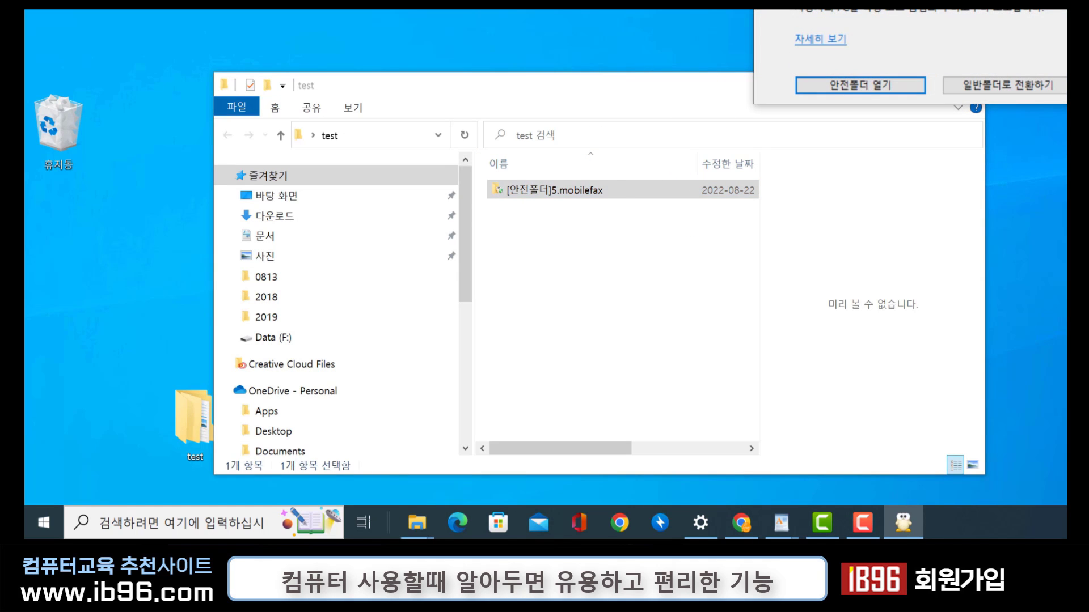
left_click(700, 261)
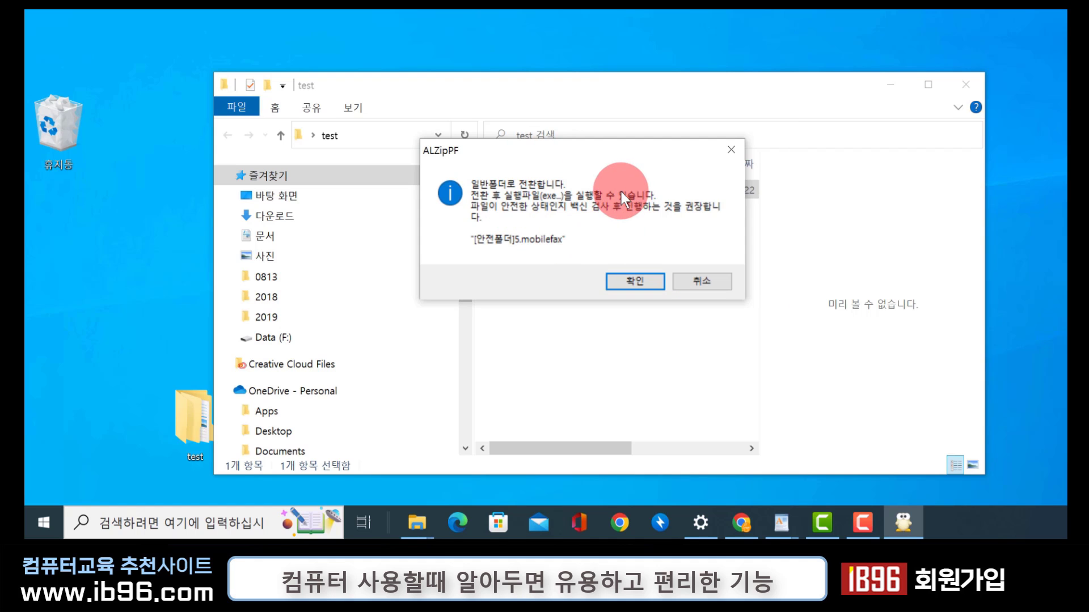
left_click(649, 284)
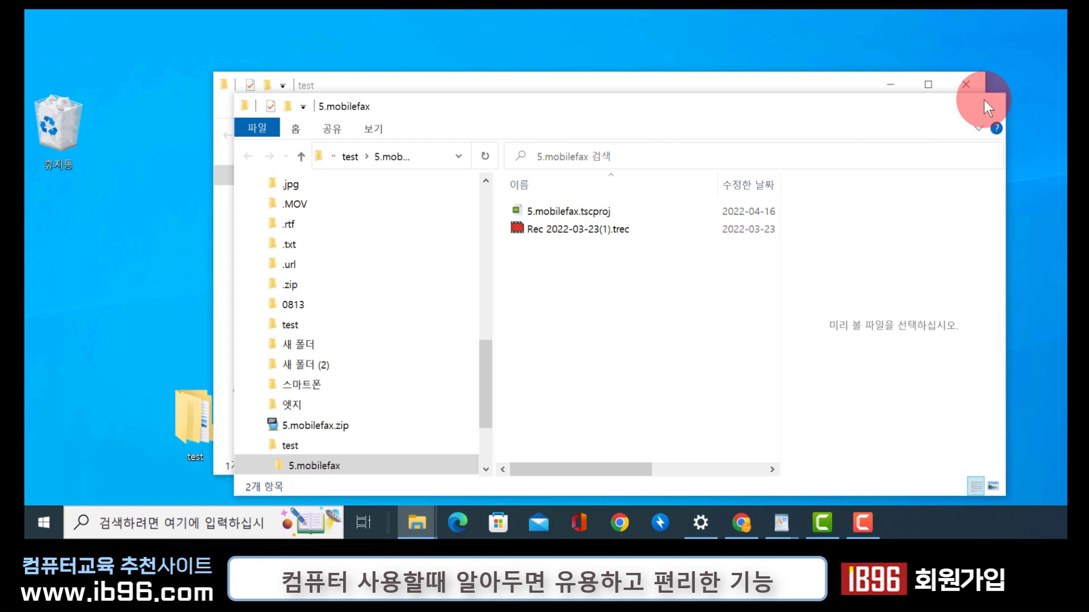
- Close the 5.mobilefax window, move the converted 5.mobilefax folder from test to the desktop, and close the test window
left_click(984, 100)
left_click_drag(560, 190, 116, 298)
left_click(970, 94)
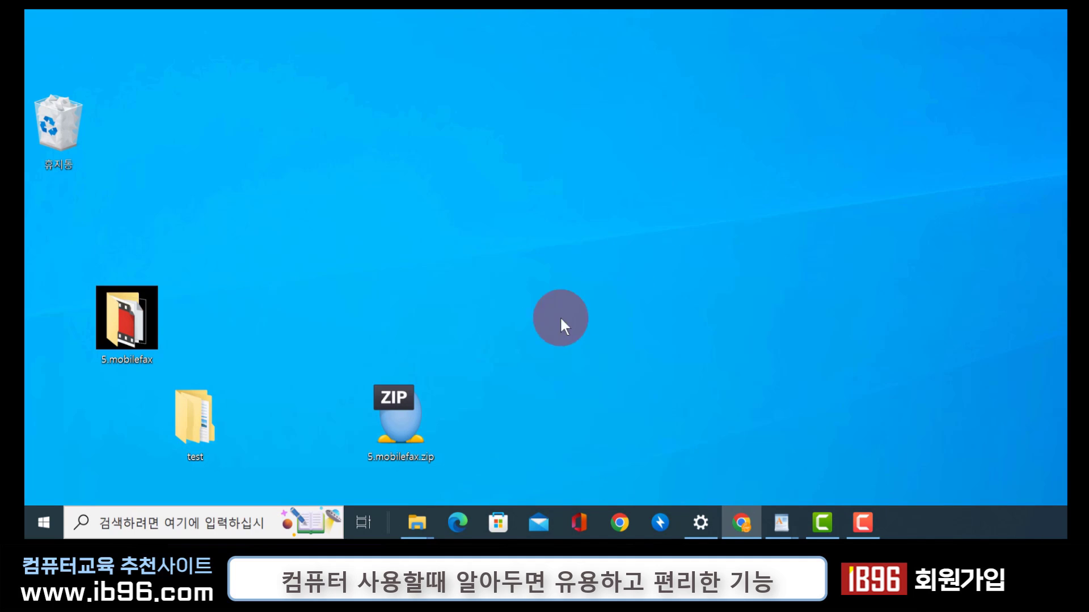